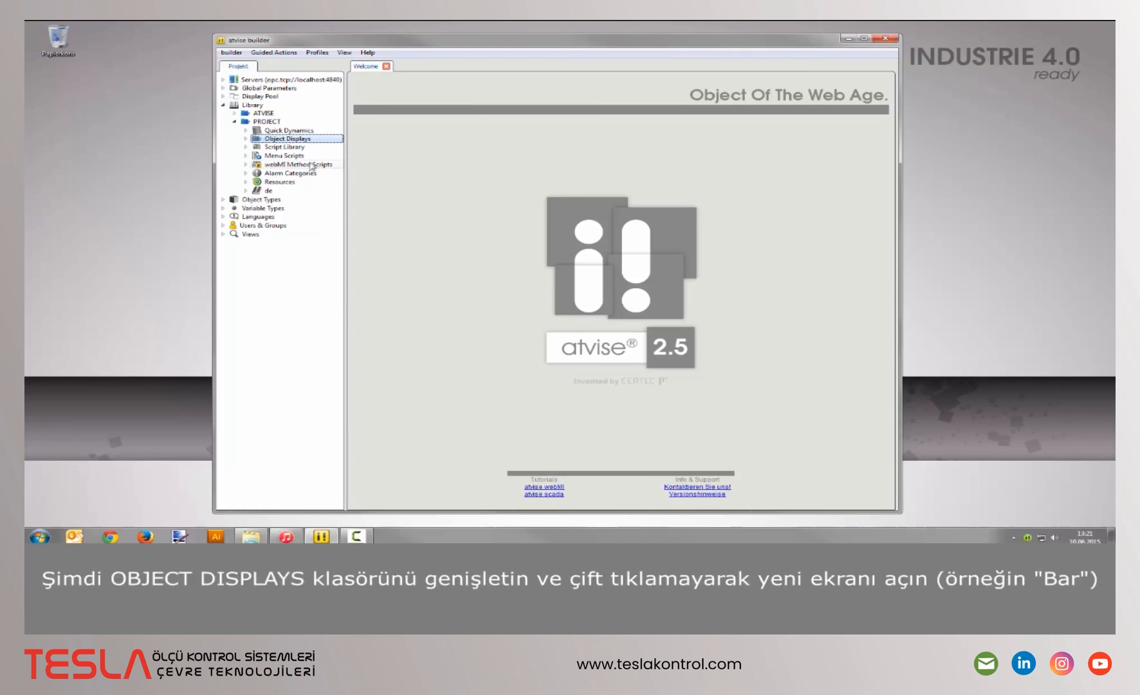
# - Open the Bar object display and enter width 60 and height 150 in its settings
pyautogui.click(246, 138)
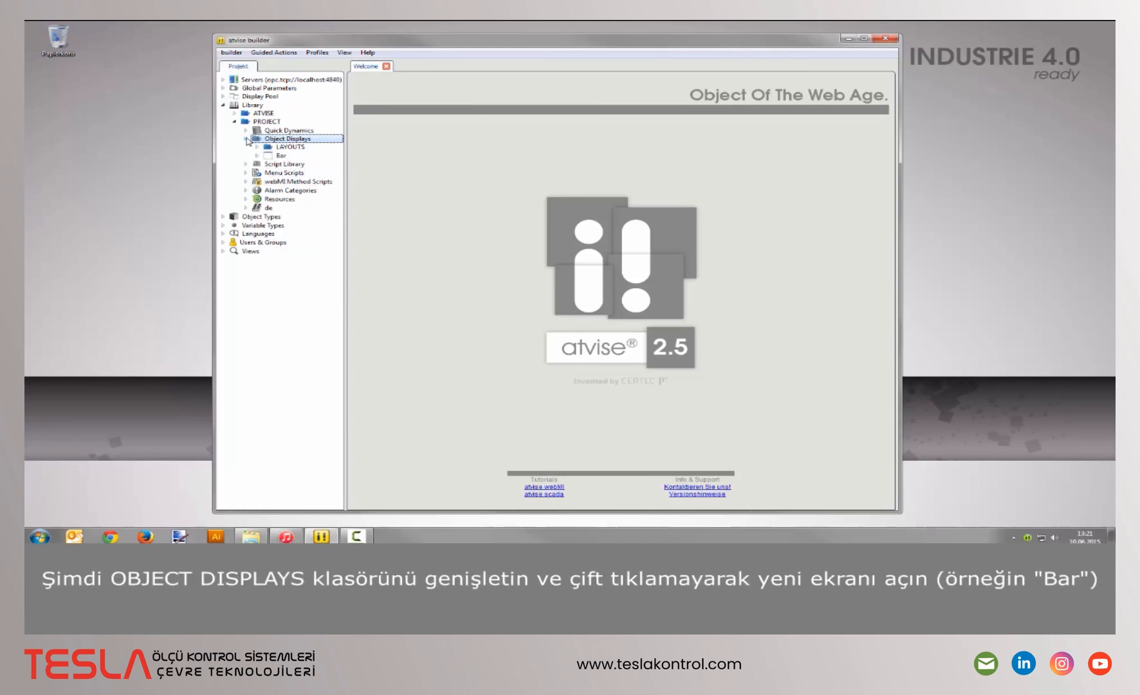
pyautogui.doubleClick(319, 155)
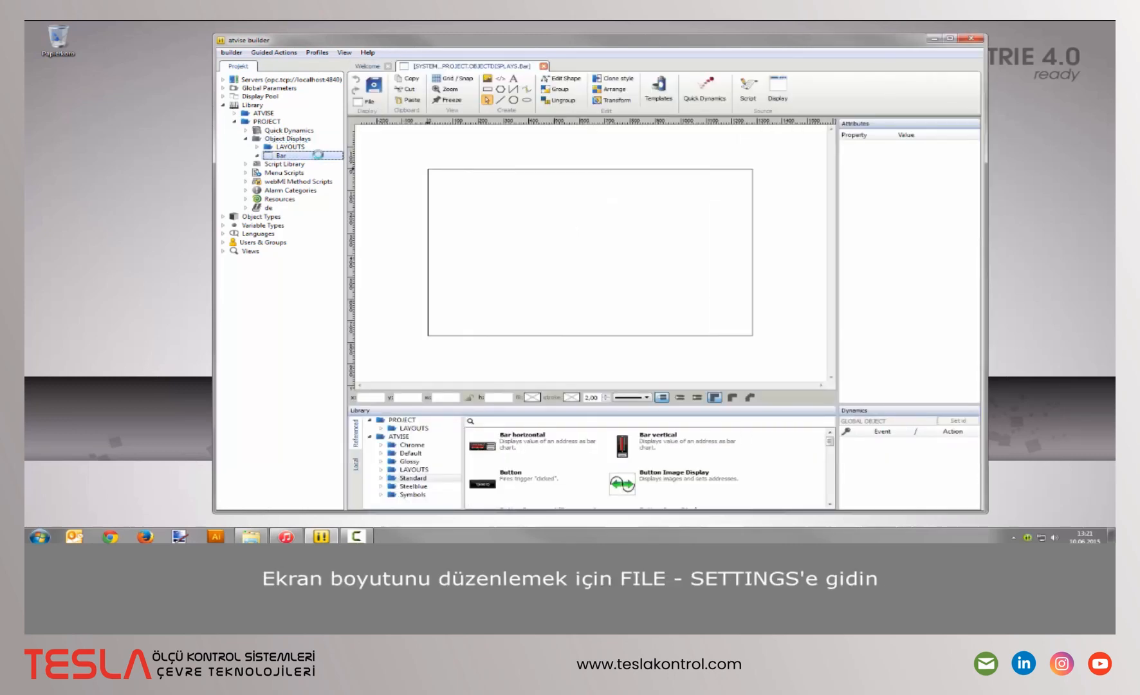
pyautogui.click(366, 101)
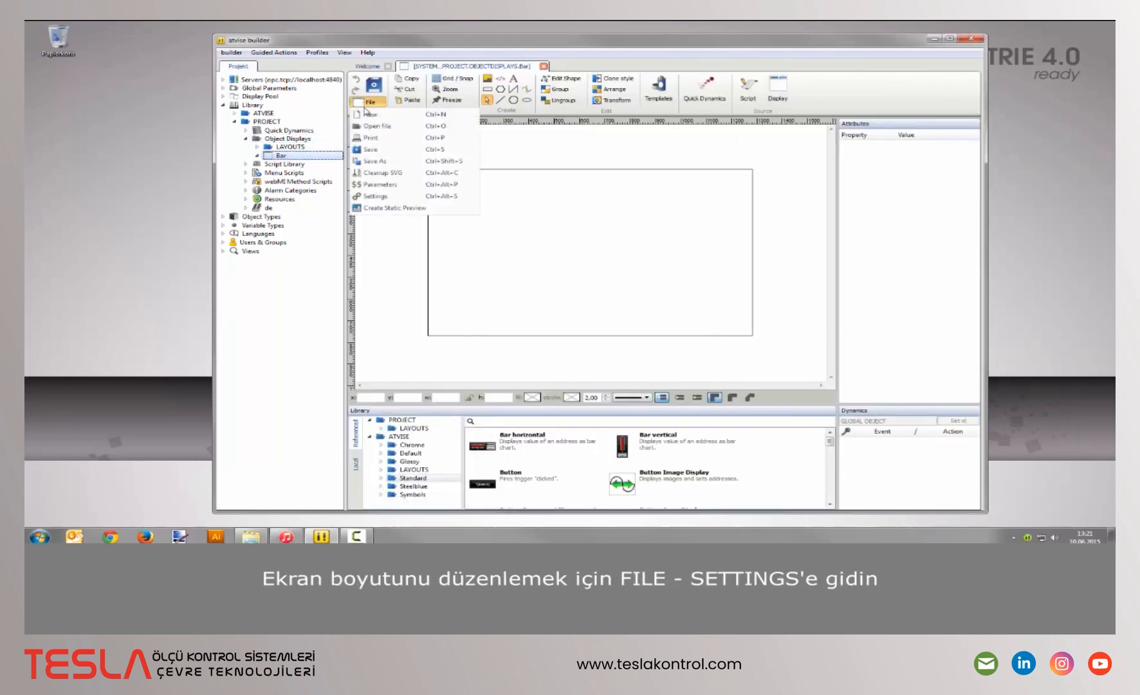
pyautogui.click(391, 194)
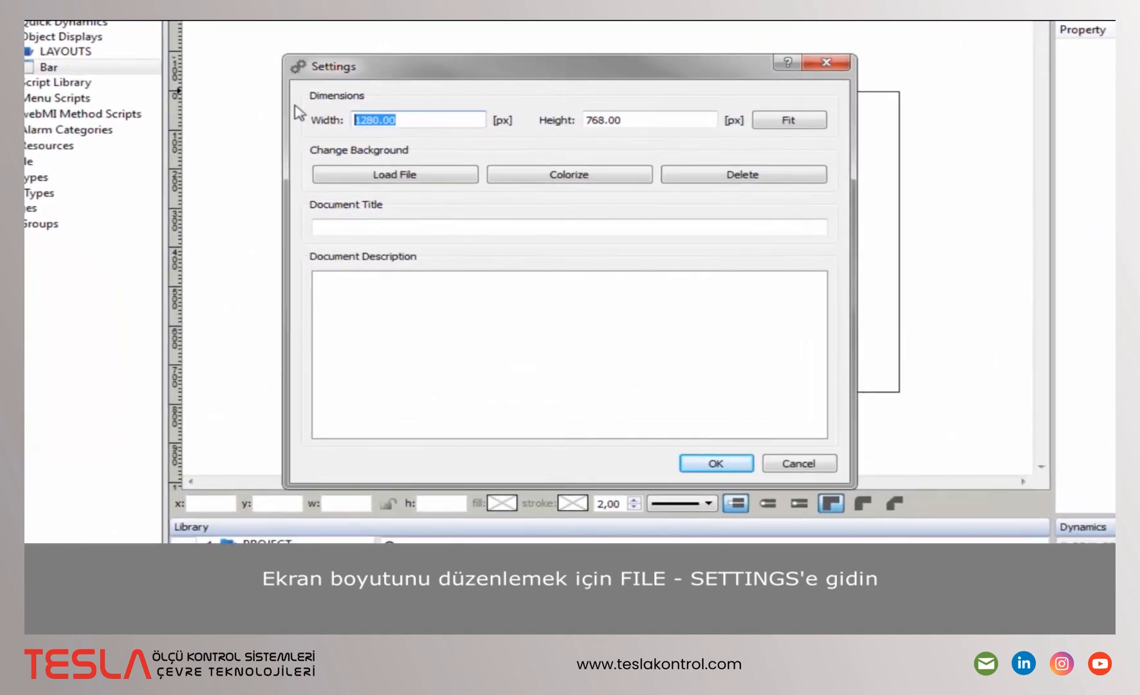
pyautogui.write('60')
pyautogui.press('Tab')
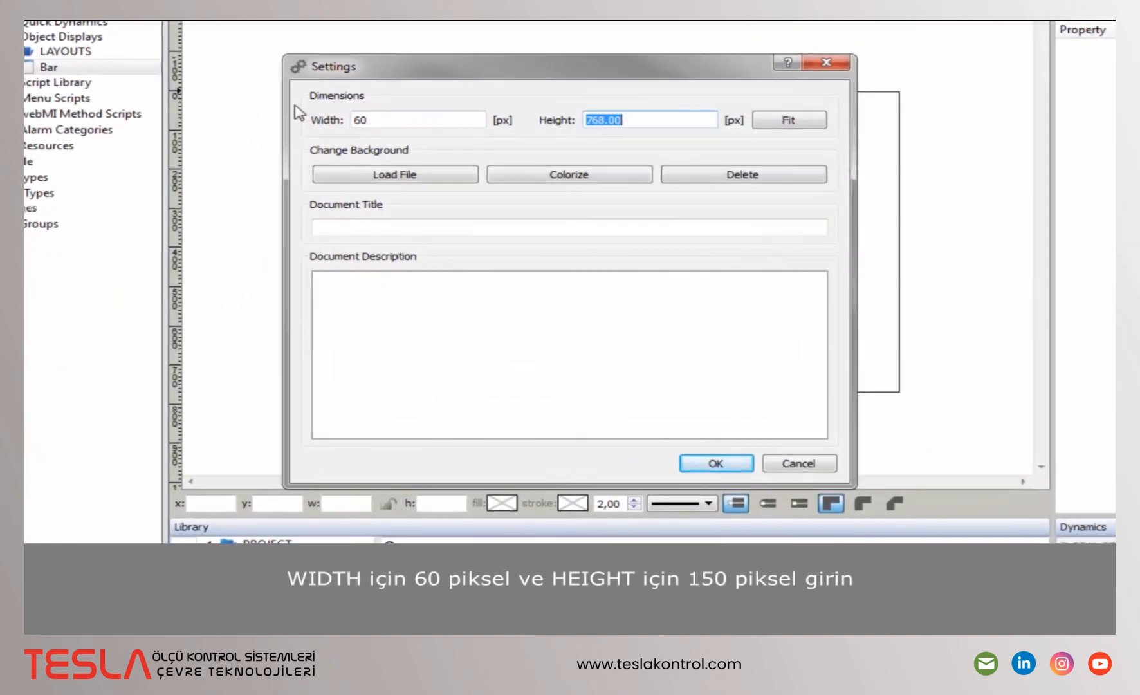
pyautogui.write('150')
# - Apply the 60 × 150 size, then enable a 10 × 10 grid with 5 × 5 snapping
pyautogui.click(715, 464)
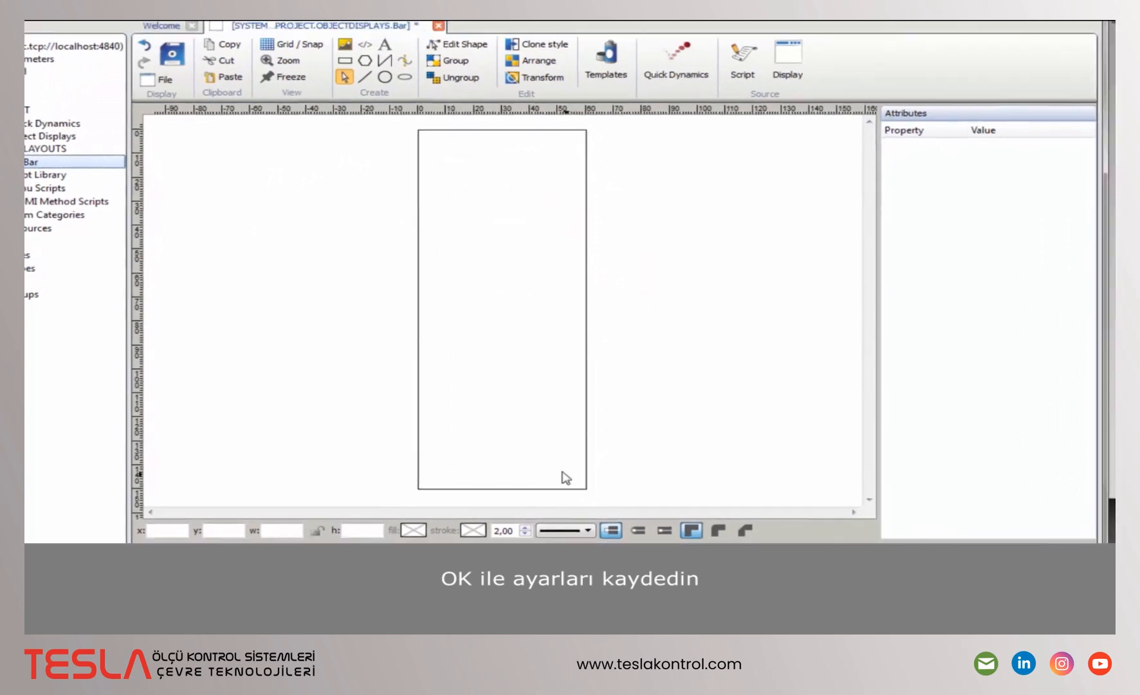
pyautogui.click(296, 43)
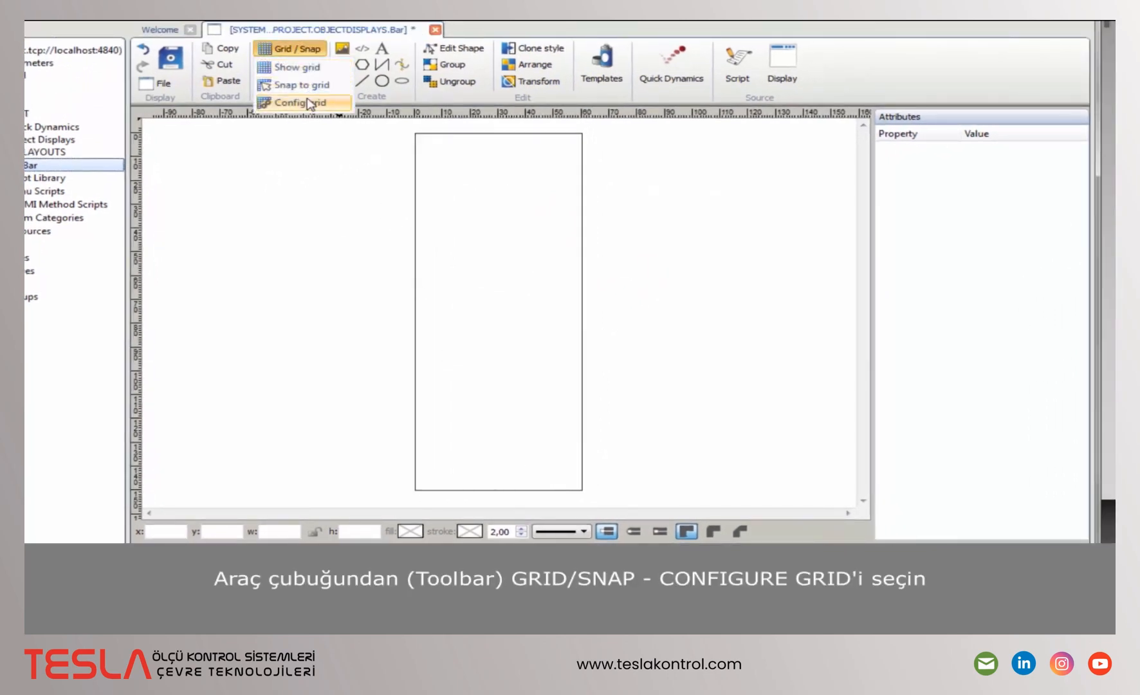
pyautogui.click(310, 104)
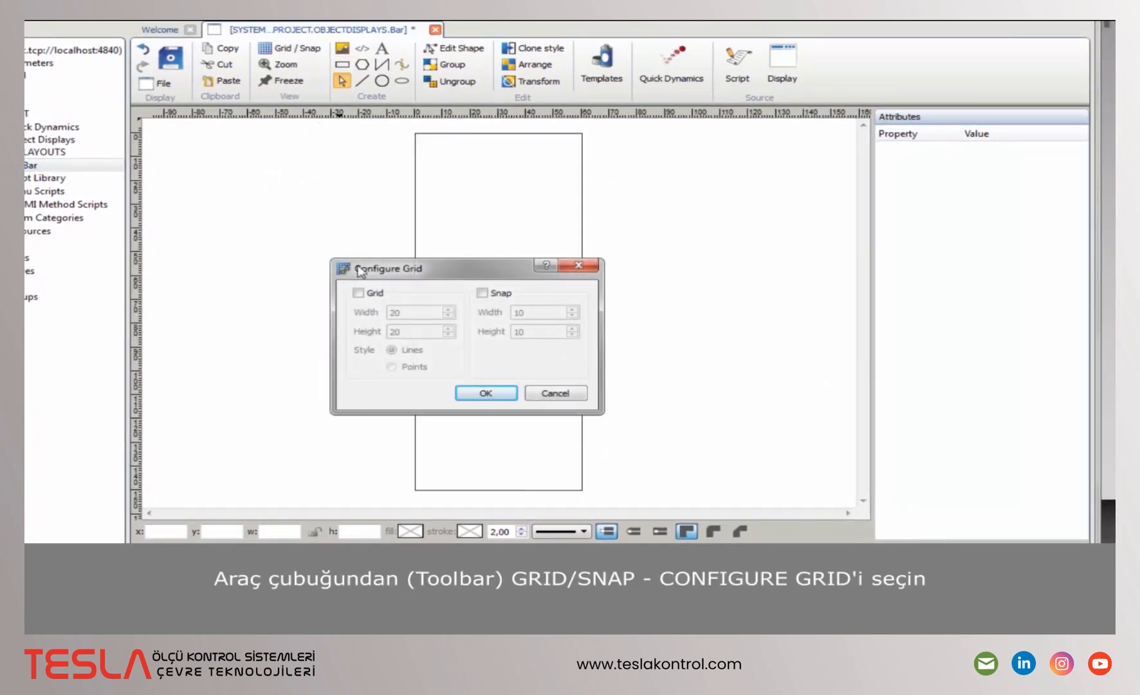
pyautogui.click(358, 293)
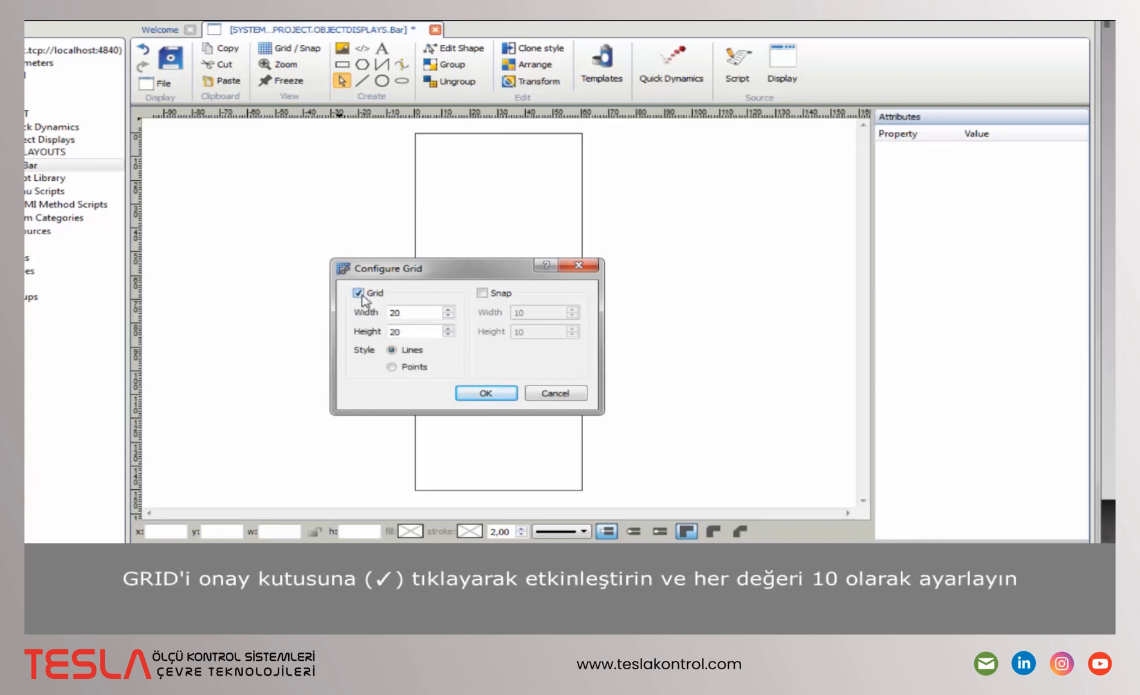
pyautogui.moveTo(425, 314); pyautogui.dragTo(360, 311)
pyautogui.write('10')
pyautogui.press('Tab')
pyautogui.write('10')
pyautogui.press('Tab')
pyautogui.press('Tab')
pyautogui.press('space')
pyautogui.press('Tab')
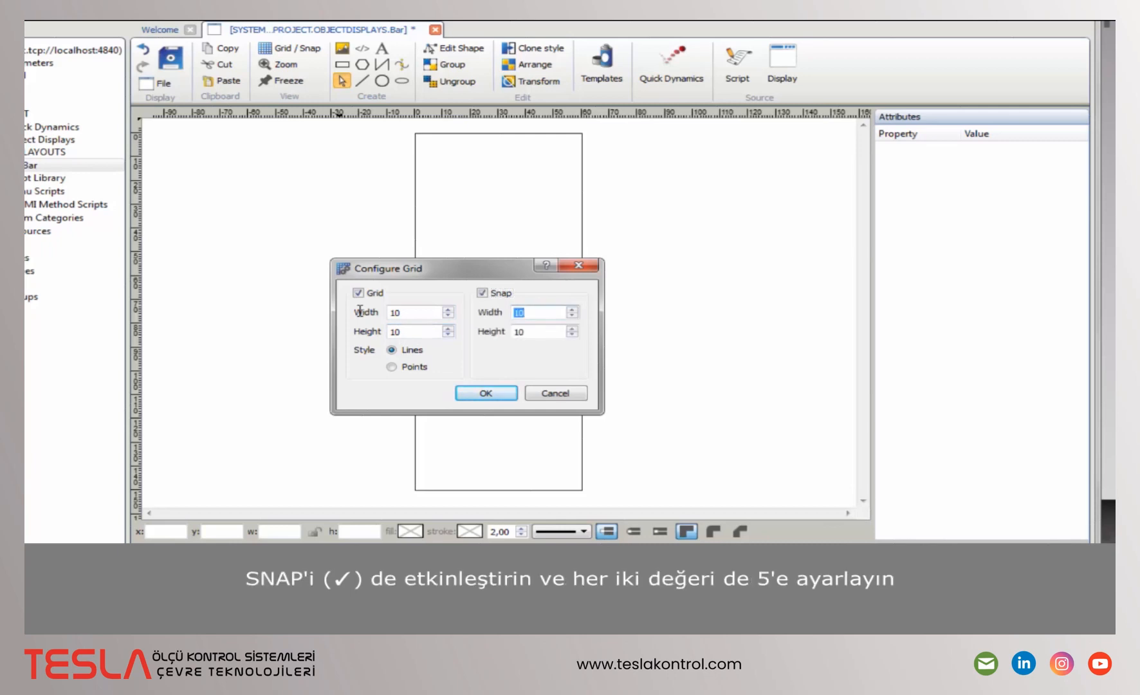
pyautogui.write('5')
pyautogui.click(488, 393)
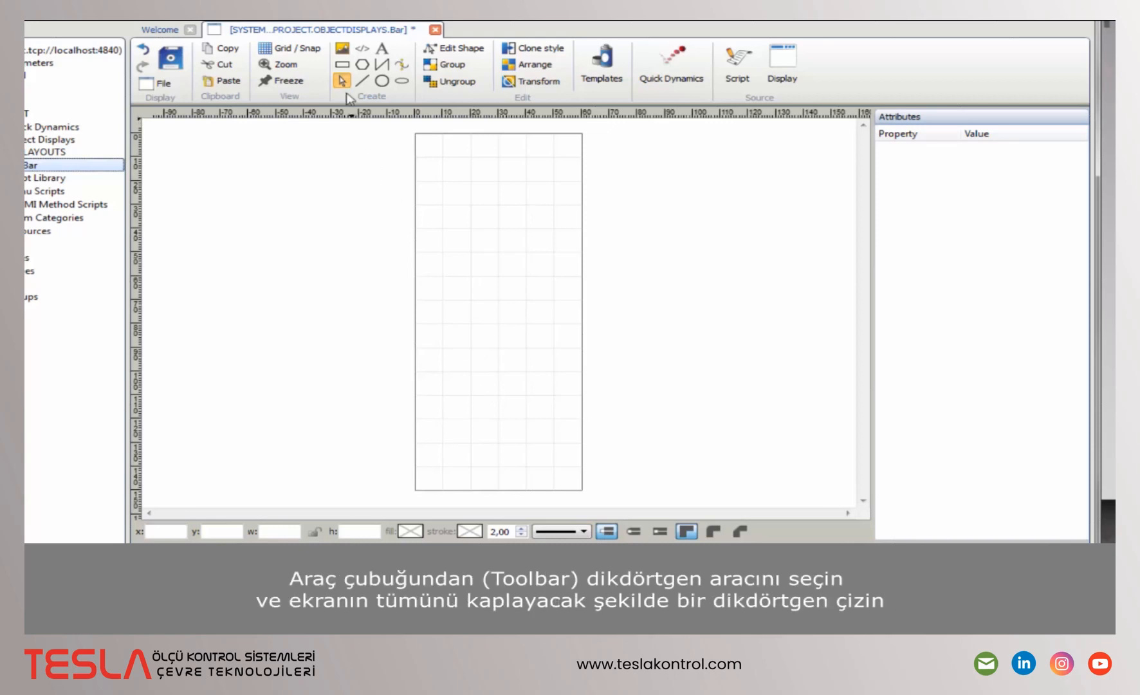
# - Draw a rectangle over the whole display and fill it light grey (RGB 209)
pyautogui.click(340, 67)
pyautogui.moveTo(415, 134); pyautogui.dragTo(582, 489)
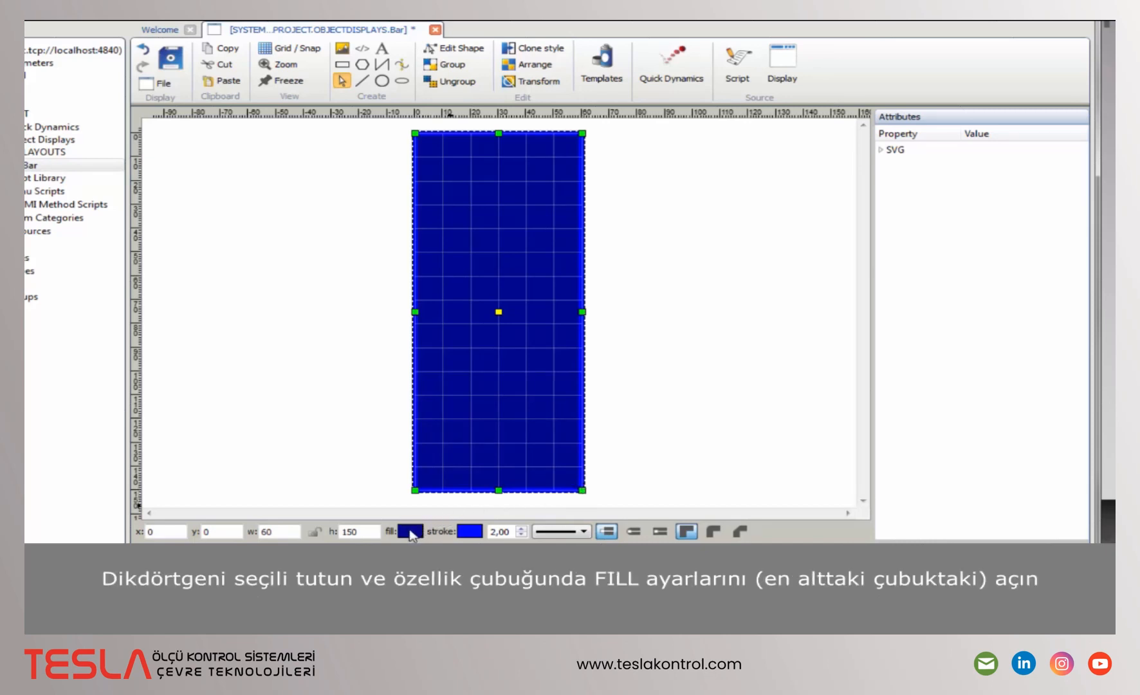
pyautogui.click(410, 532)
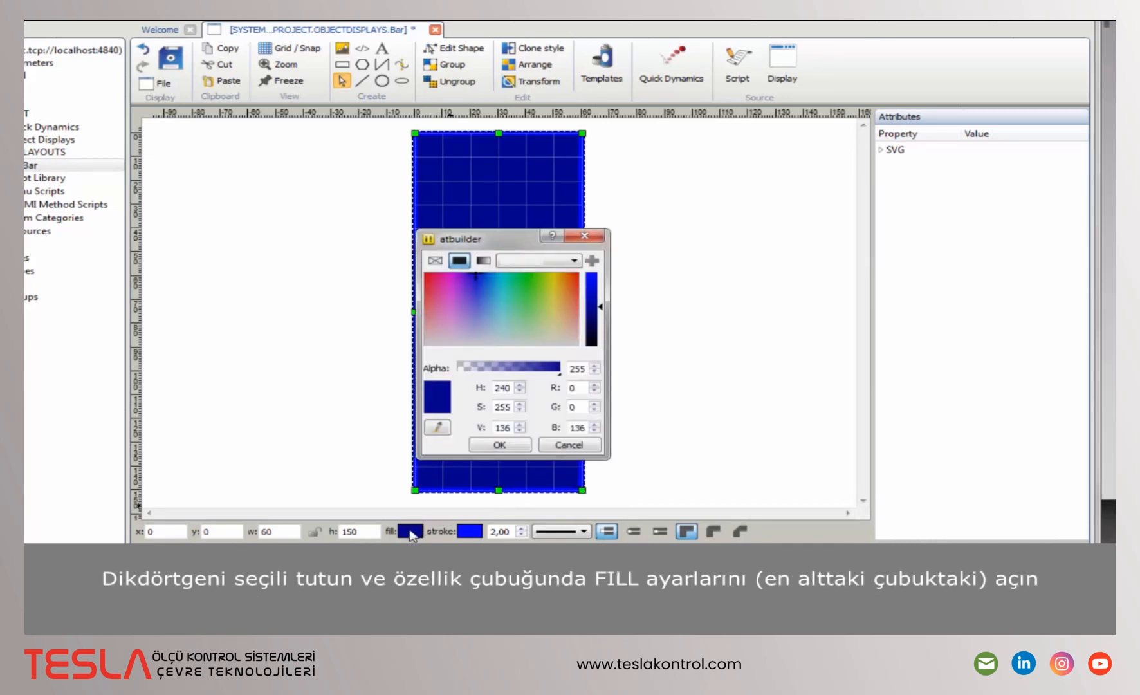
pyautogui.click(578, 342)
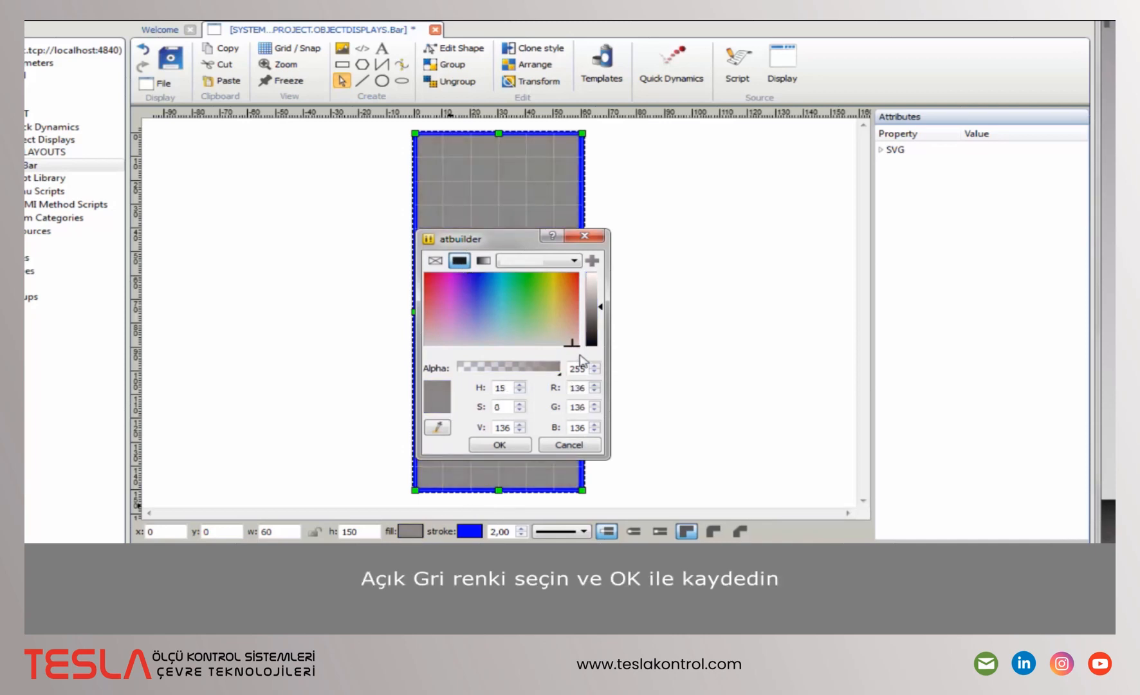
pyautogui.click(606, 287)
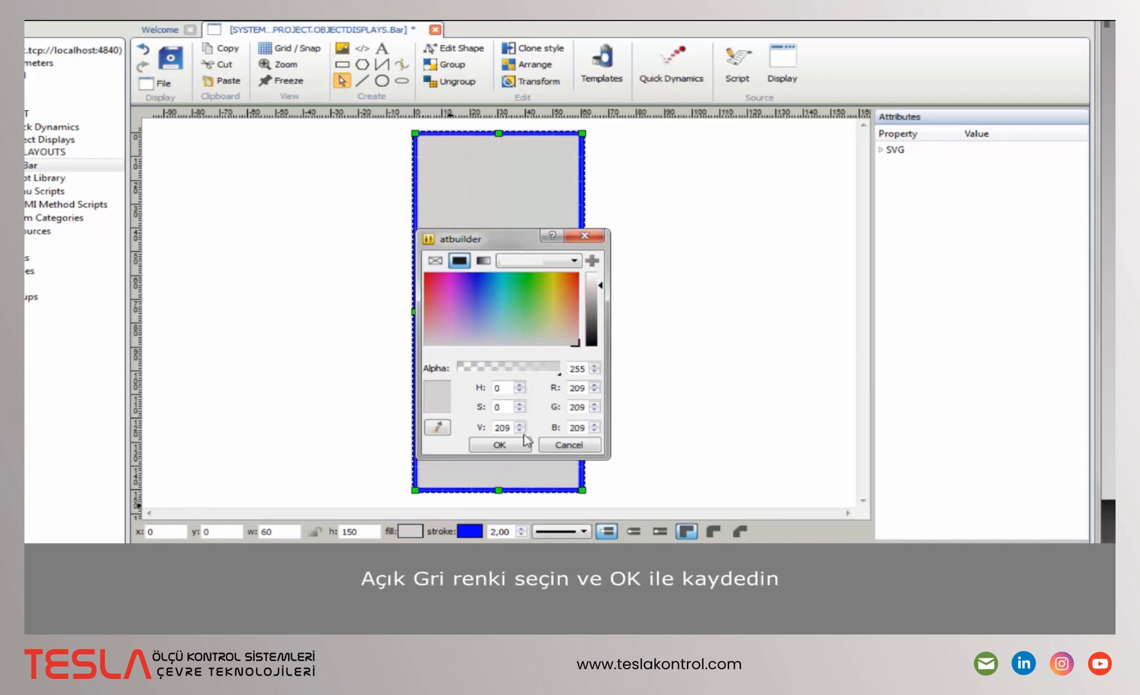
pyautogui.click(521, 444)
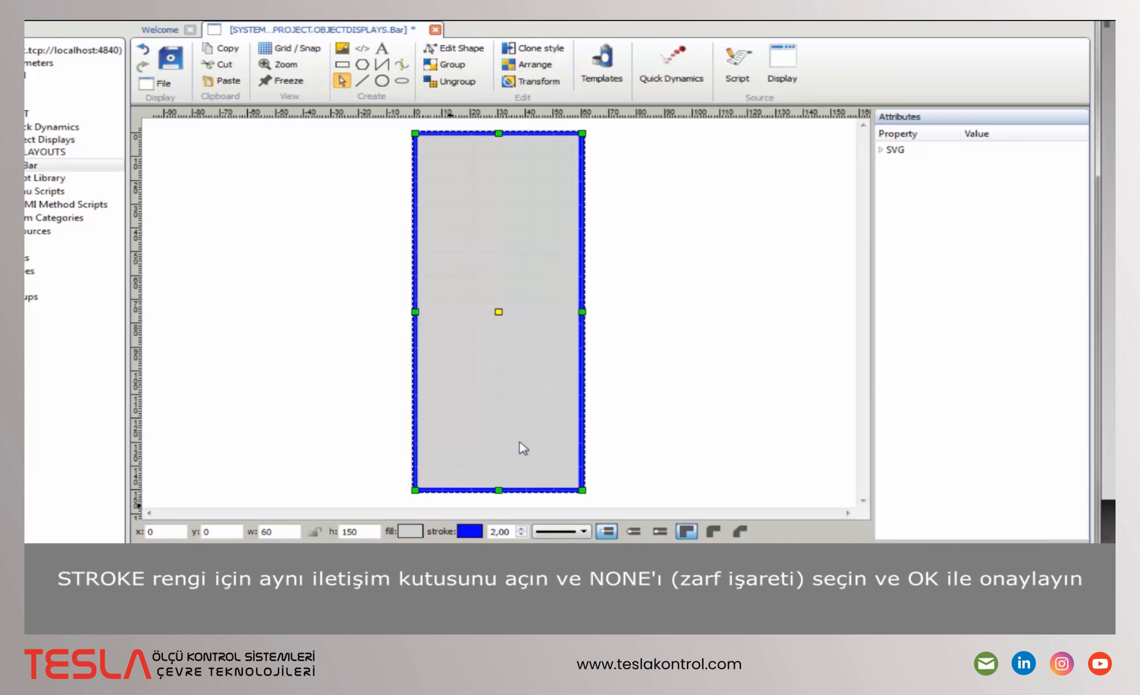
# - Remove the rectangle's outline, setting stroke to none with width 0
pyautogui.click(474, 530)
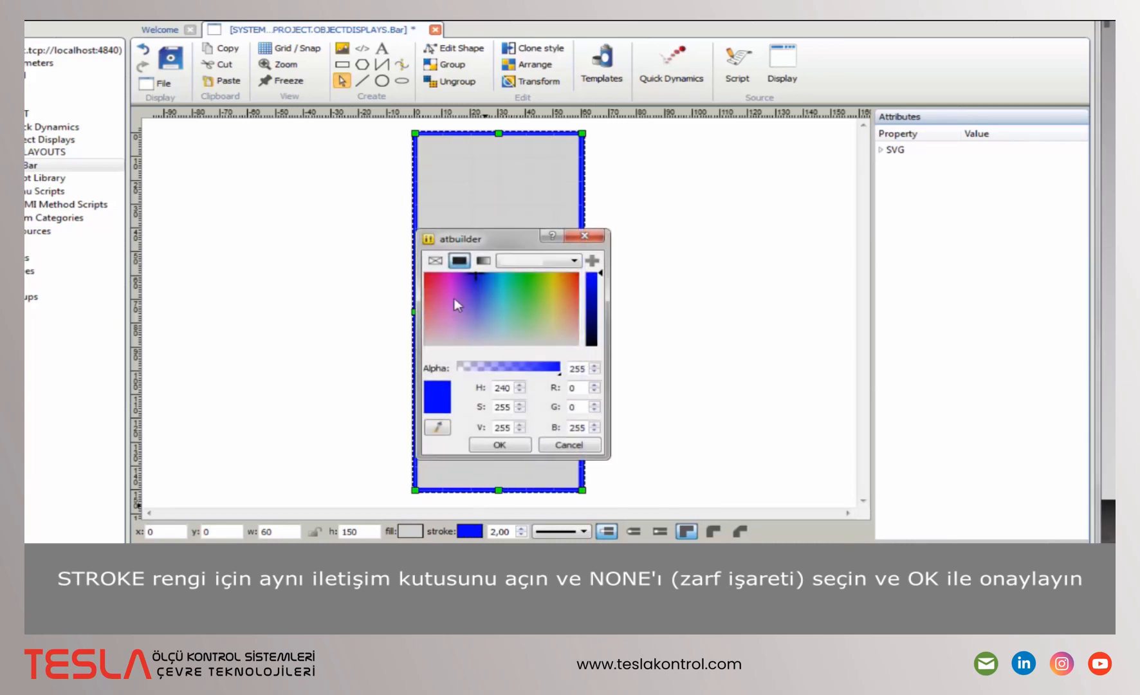
pyautogui.click(441, 261)
pyautogui.click(504, 443)
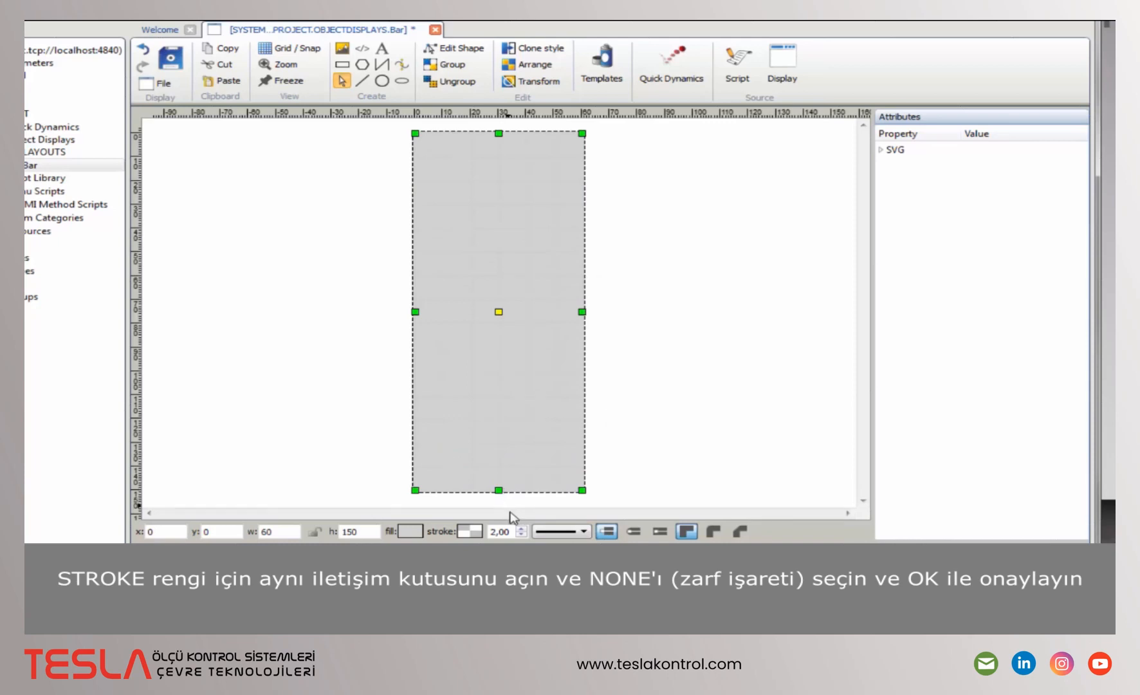
pyautogui.click(521, 534)
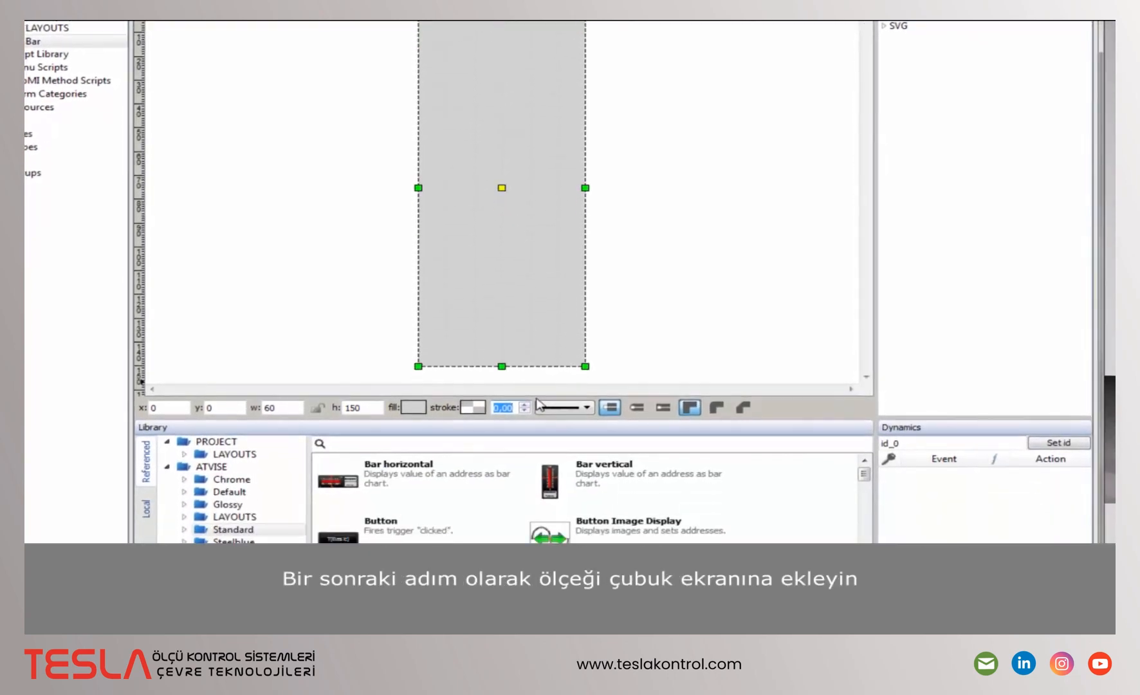
# - Drag the Bar scale - 20 symbol from Symbols > scales onto the grey rectangle
pyautogui.click(185, 517)
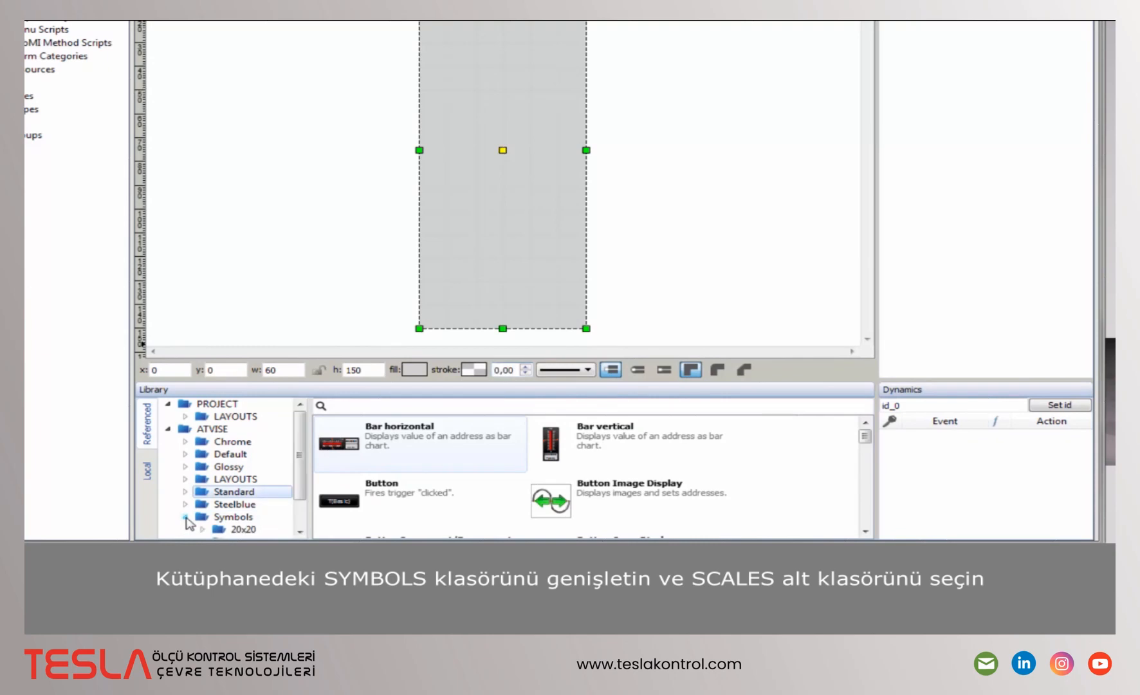
pyautogui.click(249, 530)
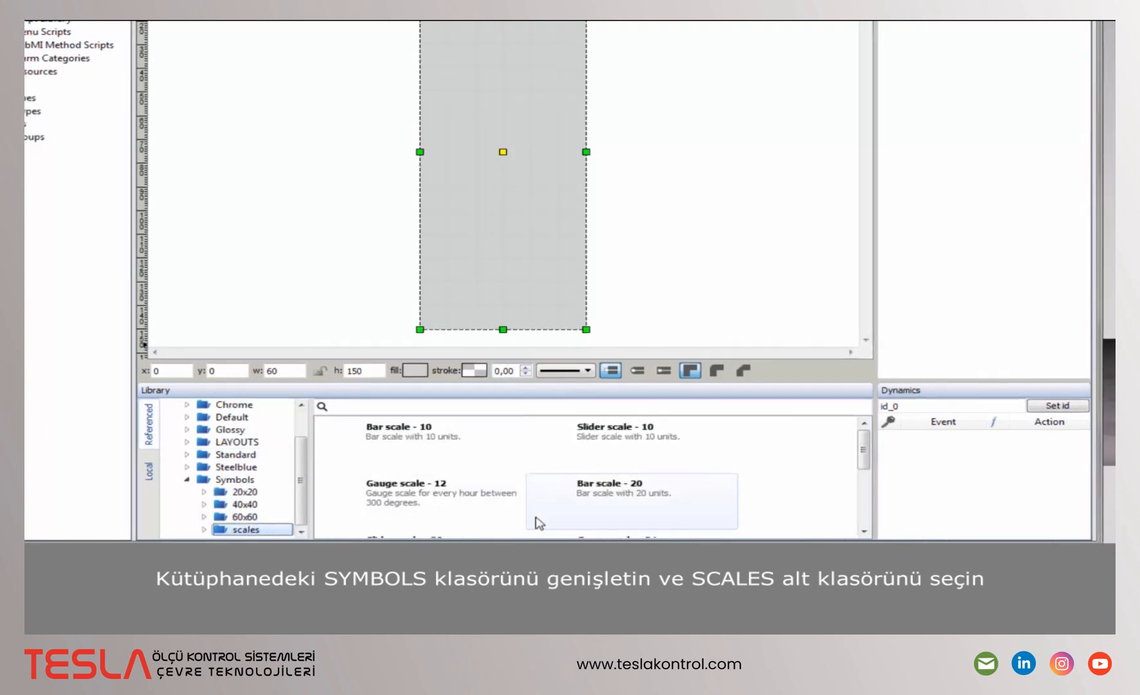
pyautogui.moveTo(539, 522)
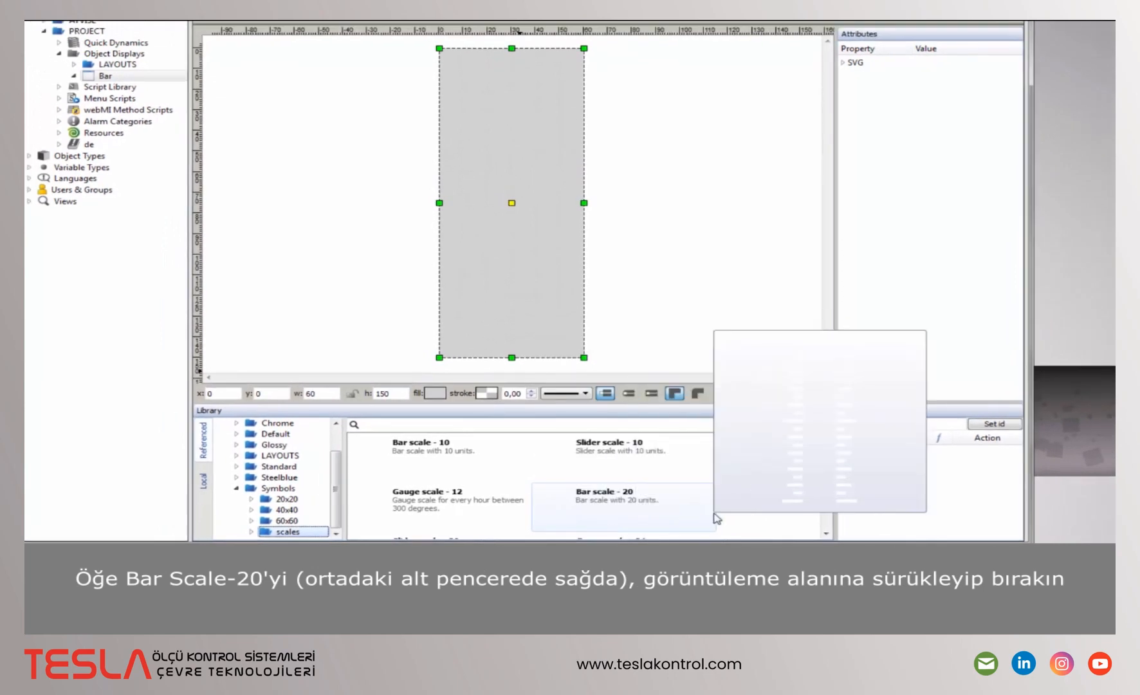
pyautogui.moveTo(710, 518); pyautogui.dragTo(468, 58)
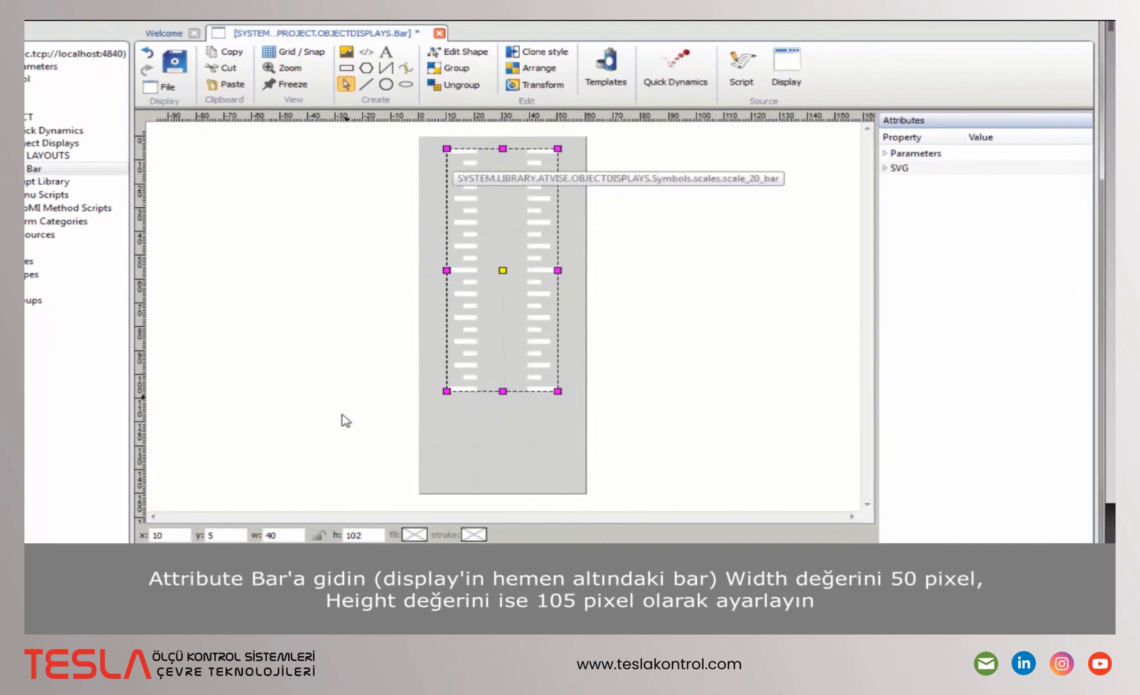
# - Resize the scale to 50 × 105 and move it to x 5
pyautogui.doubleClick(270, 536)
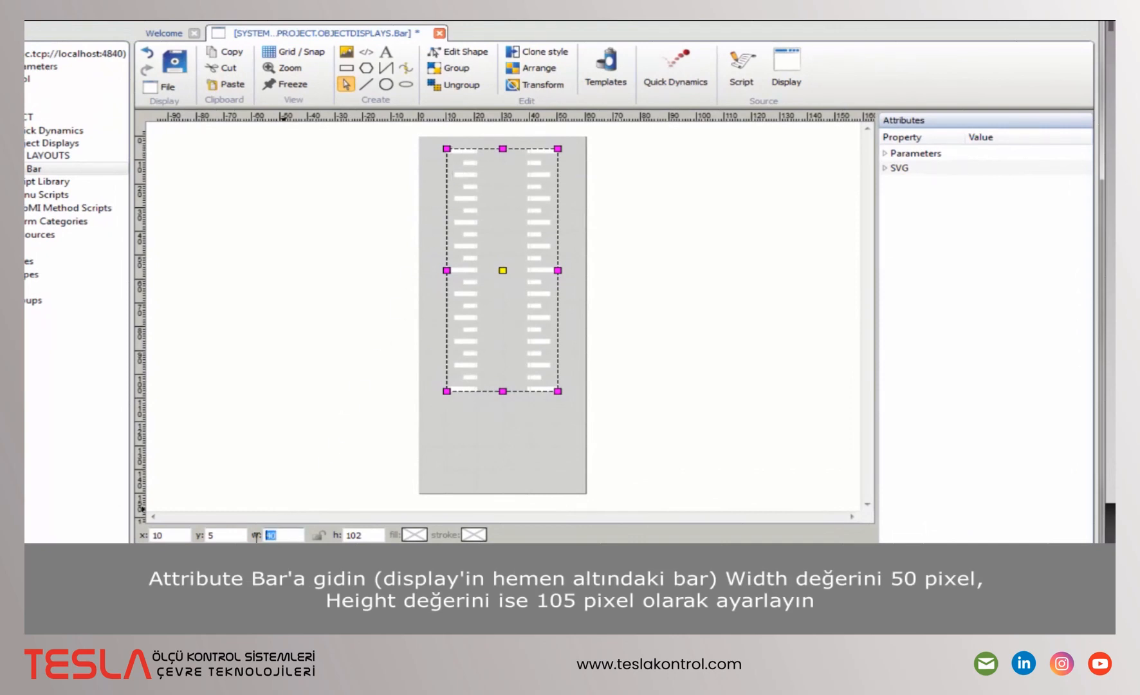
pyautogui.write('50')
pyautogui.press('Tab')
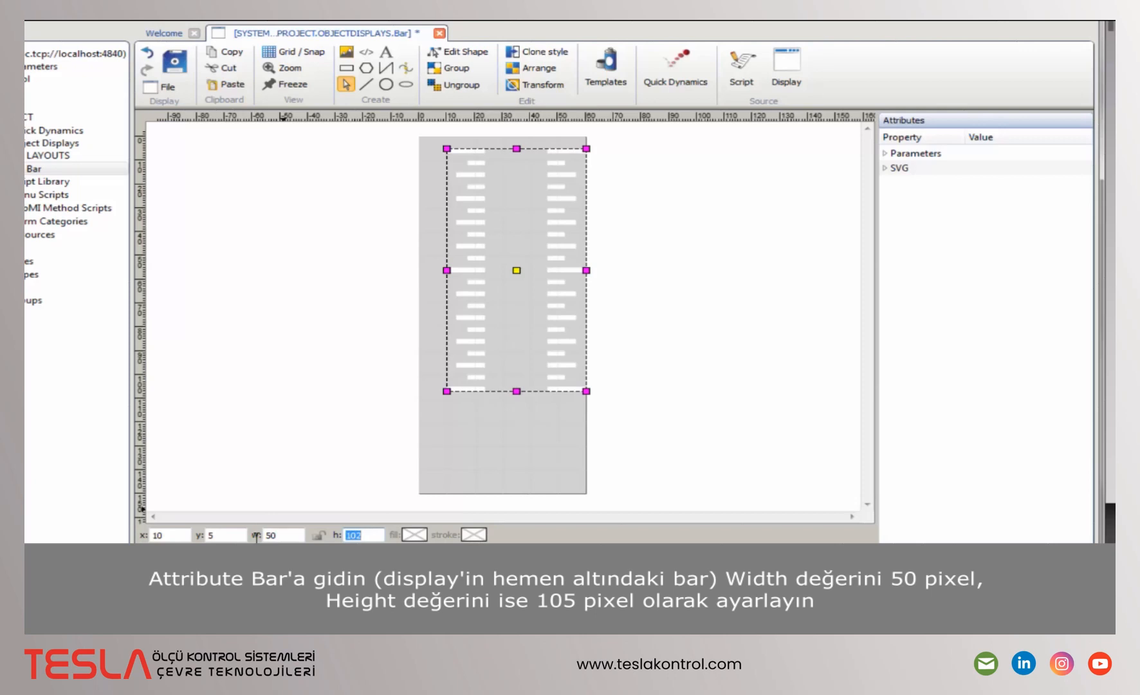
pyautogui.write('105')
pyautogui.press('Return')
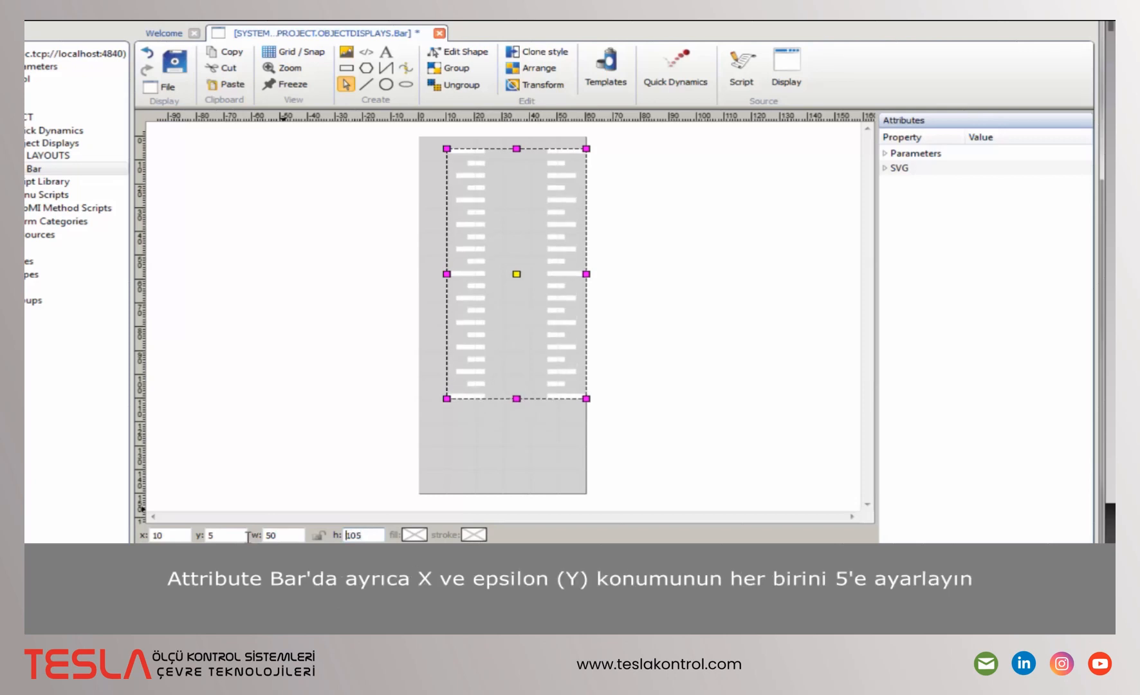
pyautogui.moveTo(168, 534); pyautogui.dragTo(143, 532)
pyautogui.write('5')
pyautogui.press('Return')
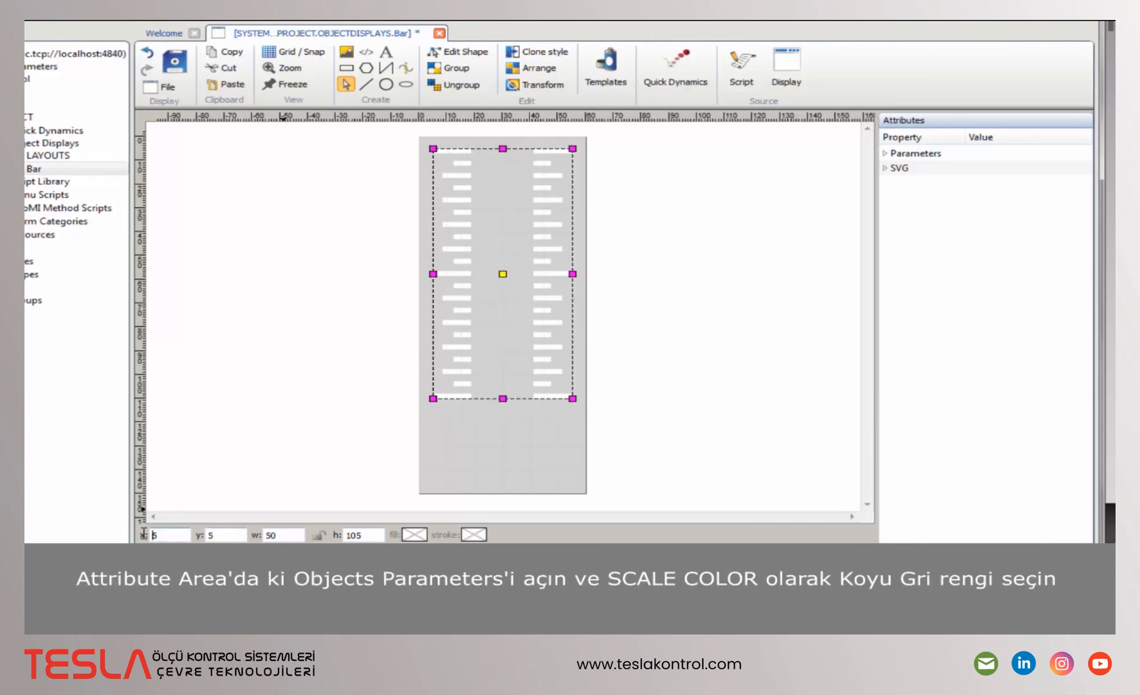
# - Set the scale color parameter to dark grey #5d5d5d
pyautogui.click(885, 153)
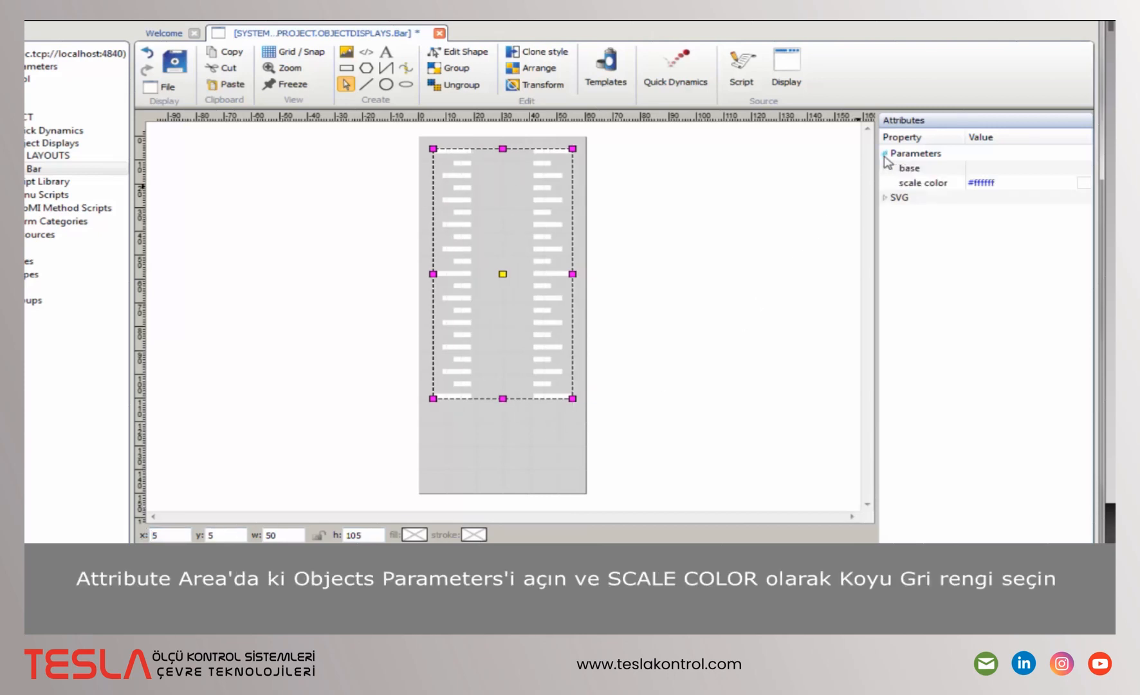
pyautogui.click(991, 184)
pyautogui.click(1084, 185)
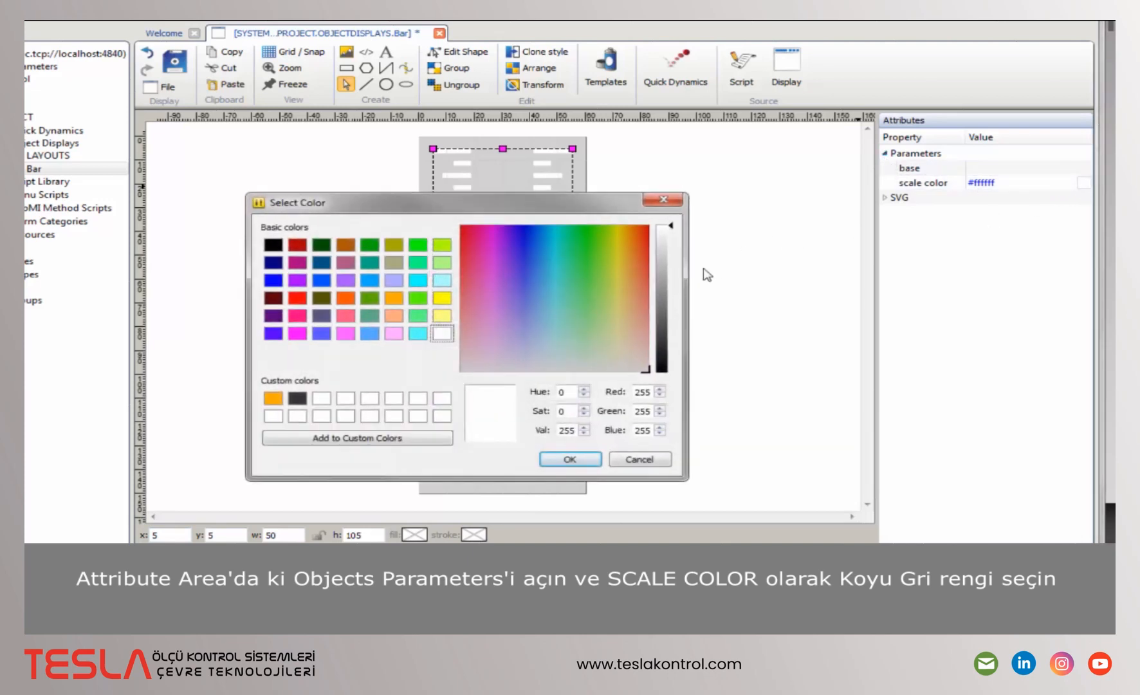
pyautogui.click(663, 318)
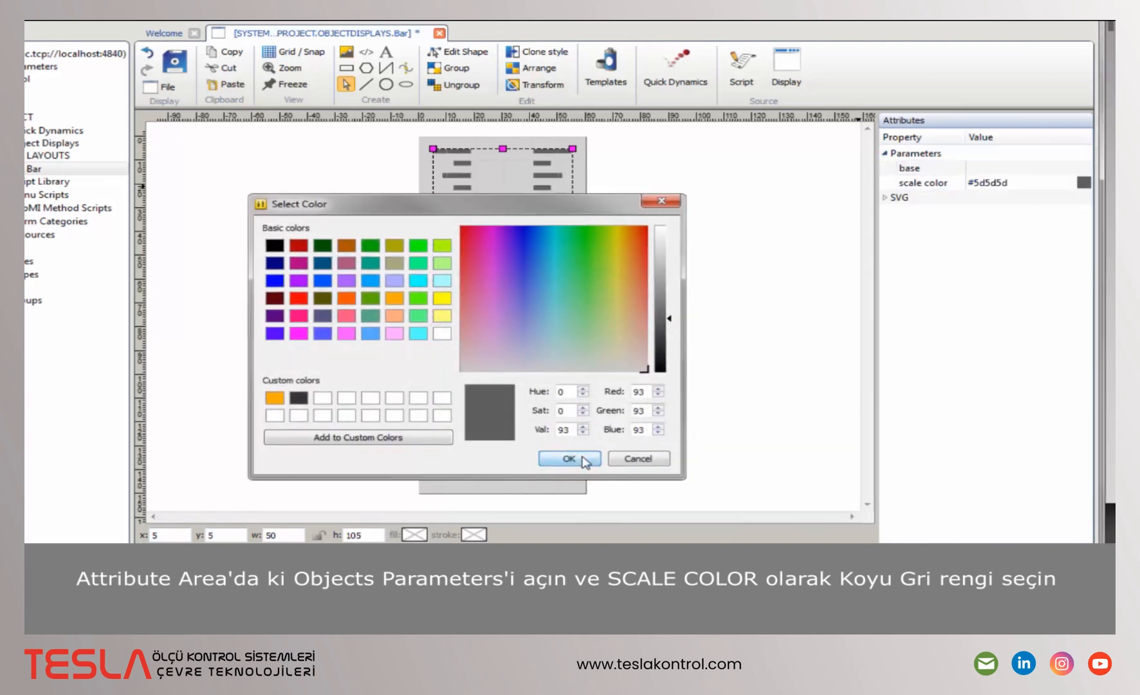
pyautogui.click(583, 459)
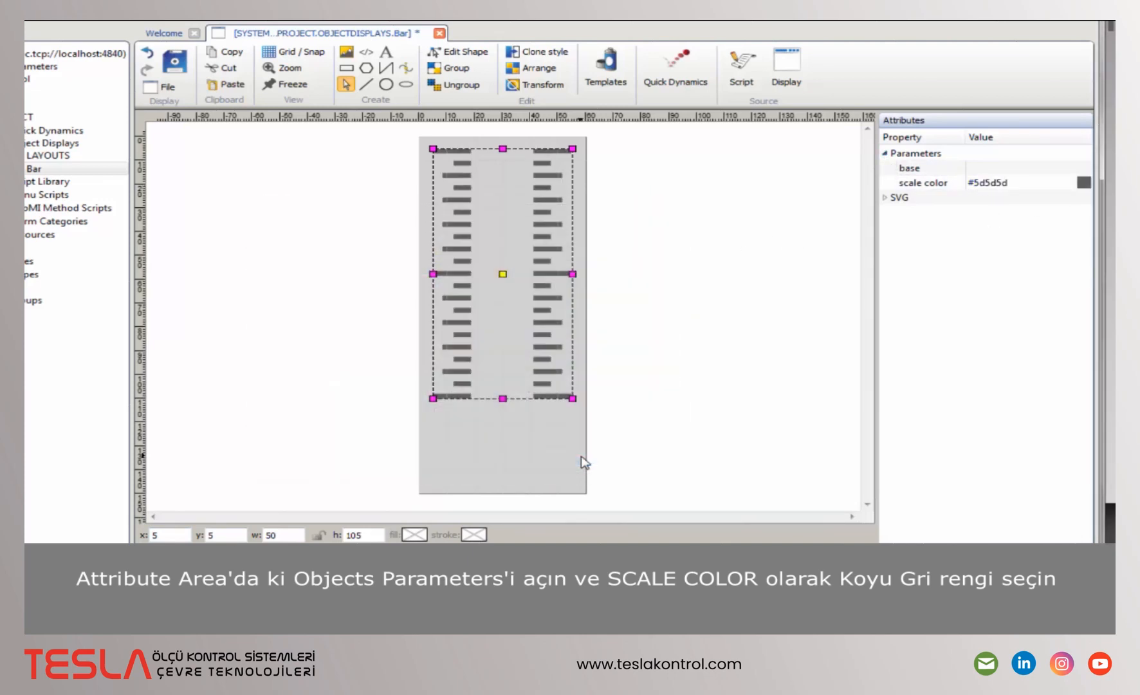
# - Draw a 20 × 105 rectangle between the scale marks, duplicate it beside the display, and reselect the original
pyautogui.click(346, 68)
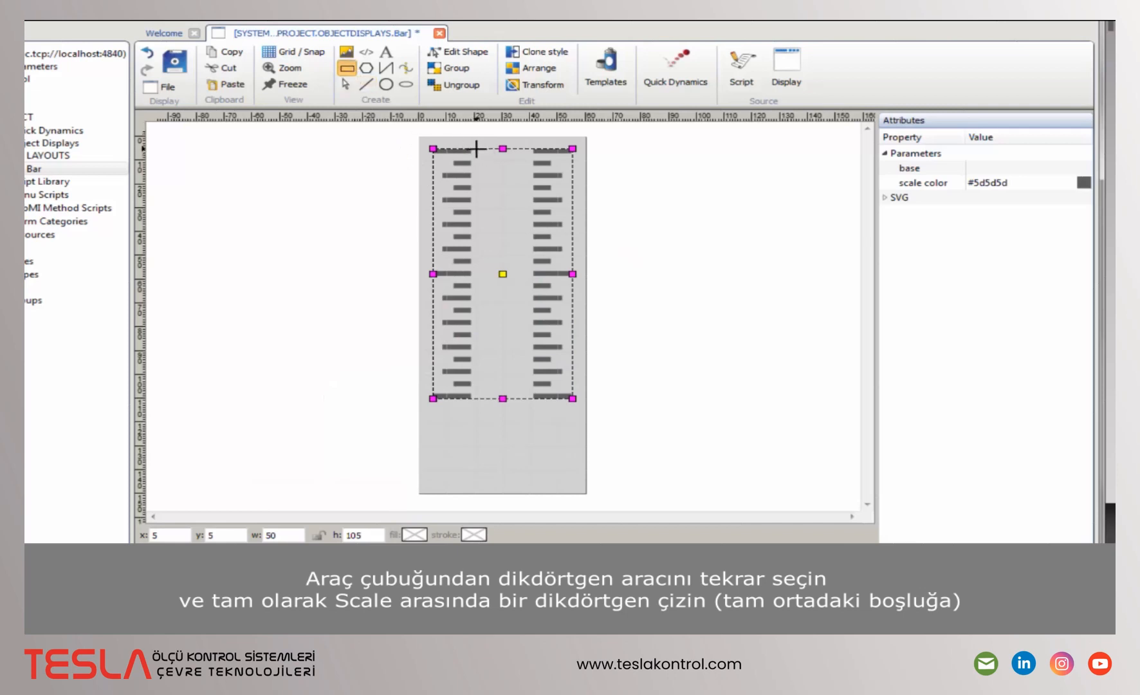
pyautogui.moveTo(476, 149); pyautogui.dragTo(528, 397)
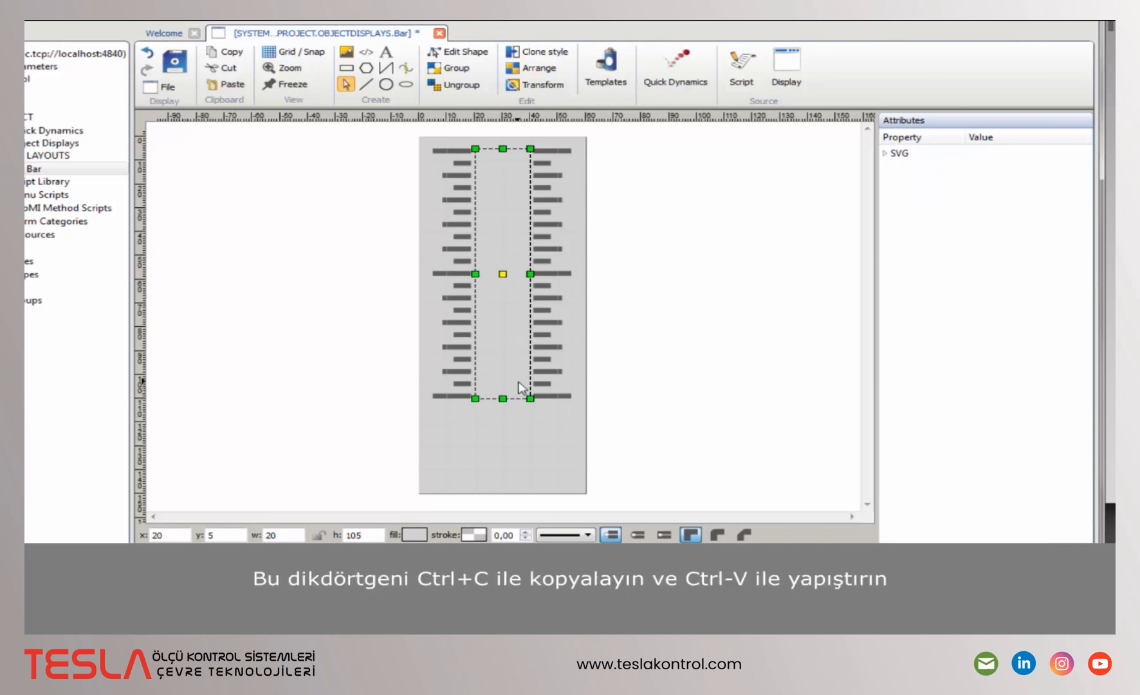
pyautogui.hotkey('ctrl', 'c')
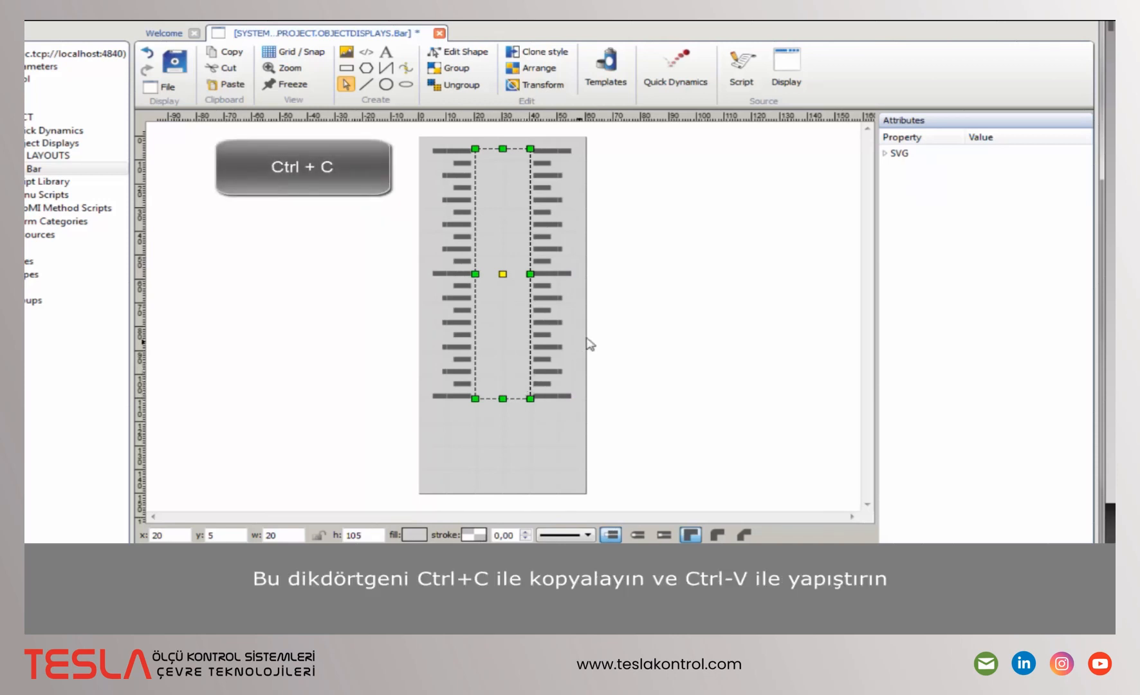
pyautogui.hotkey('ctrl', 'v')
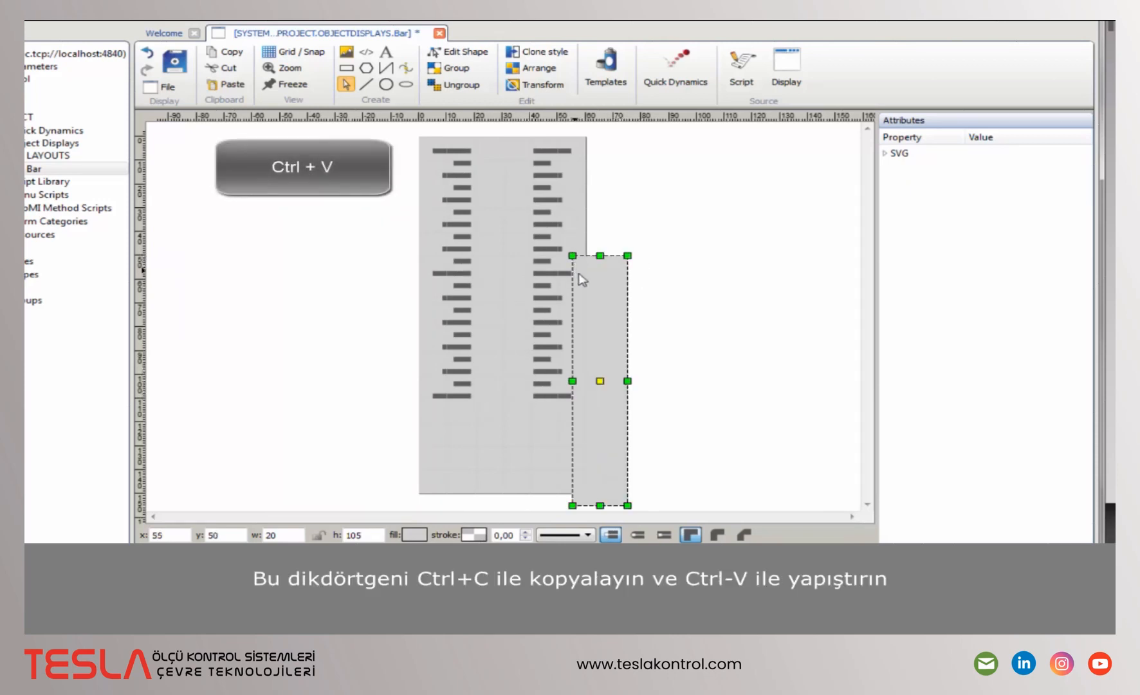
pyautogui.moveTo(592, 313); pyautogui.dragTo(710, 240)
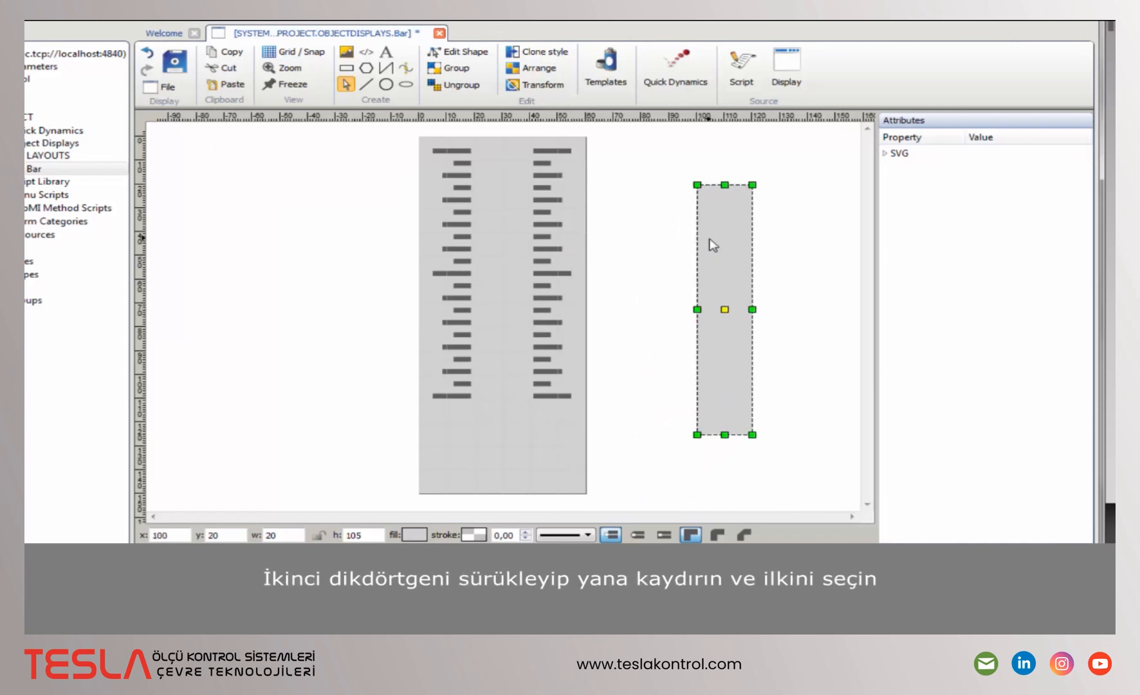
pyautogui.click(512, 235)
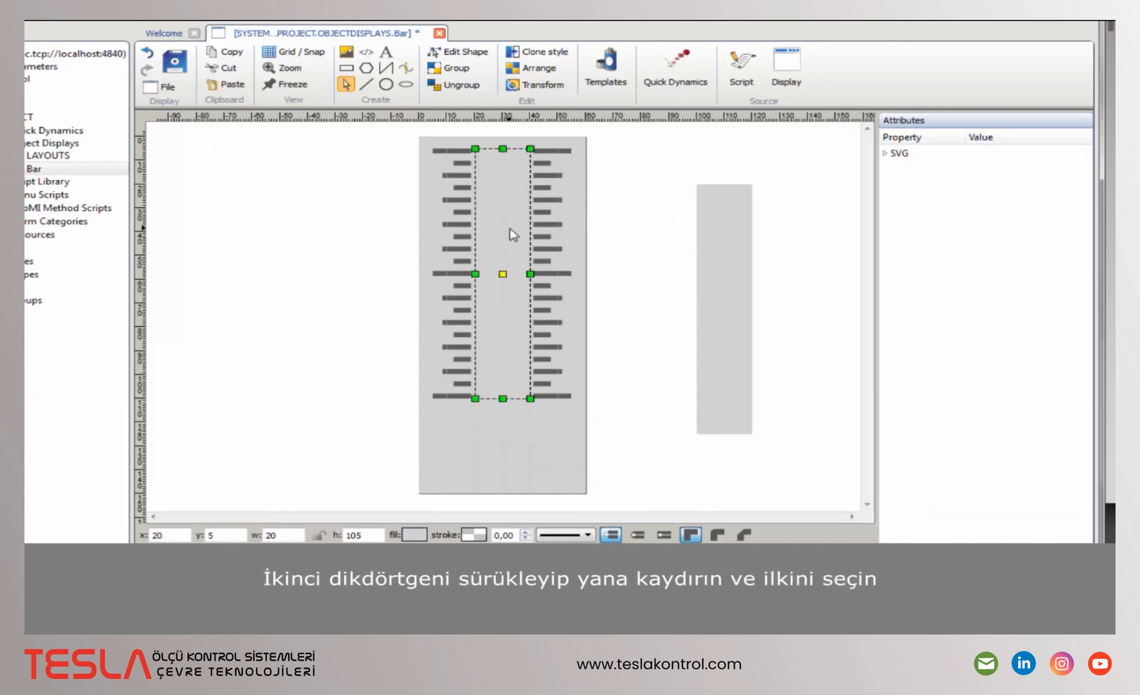
# - Fill the central rectangle dark brownish-orange
pyautogui.click(415, 534)
pyautogui.click(565, 280)
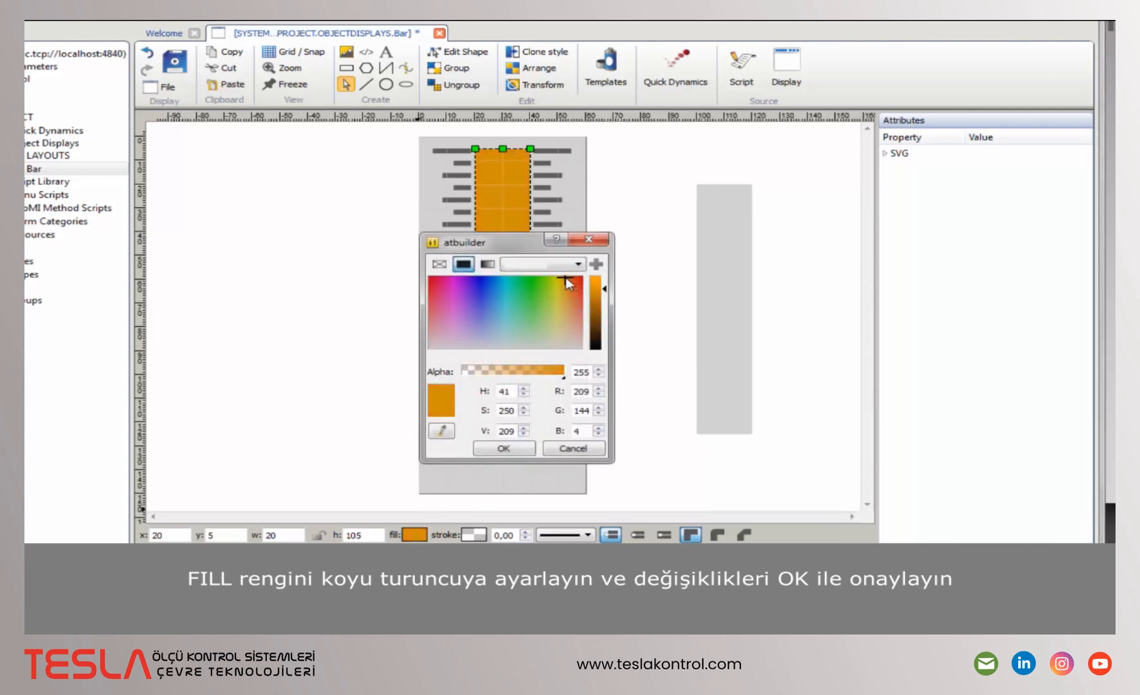
pyautogui.click(600, 320)
pyautogui.click(523, 447)
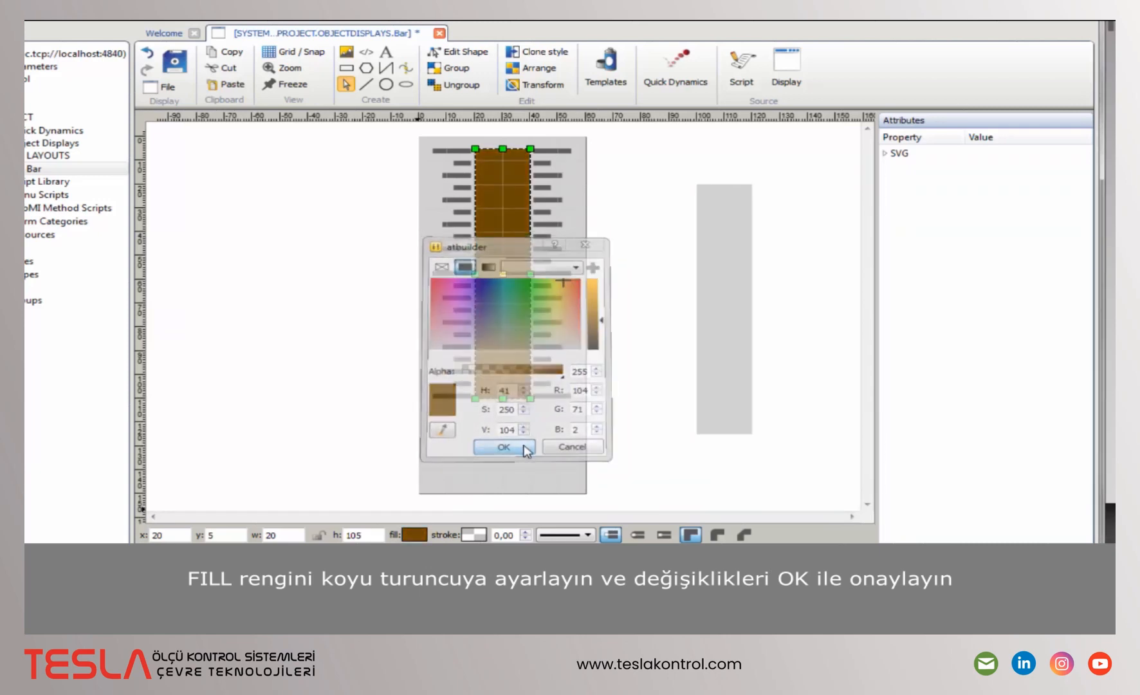
# - Give the rectangle a solid brown outline (RGB 104, 71, 2) sampled from the bar, width 1
pyautogui.click(473, 534)
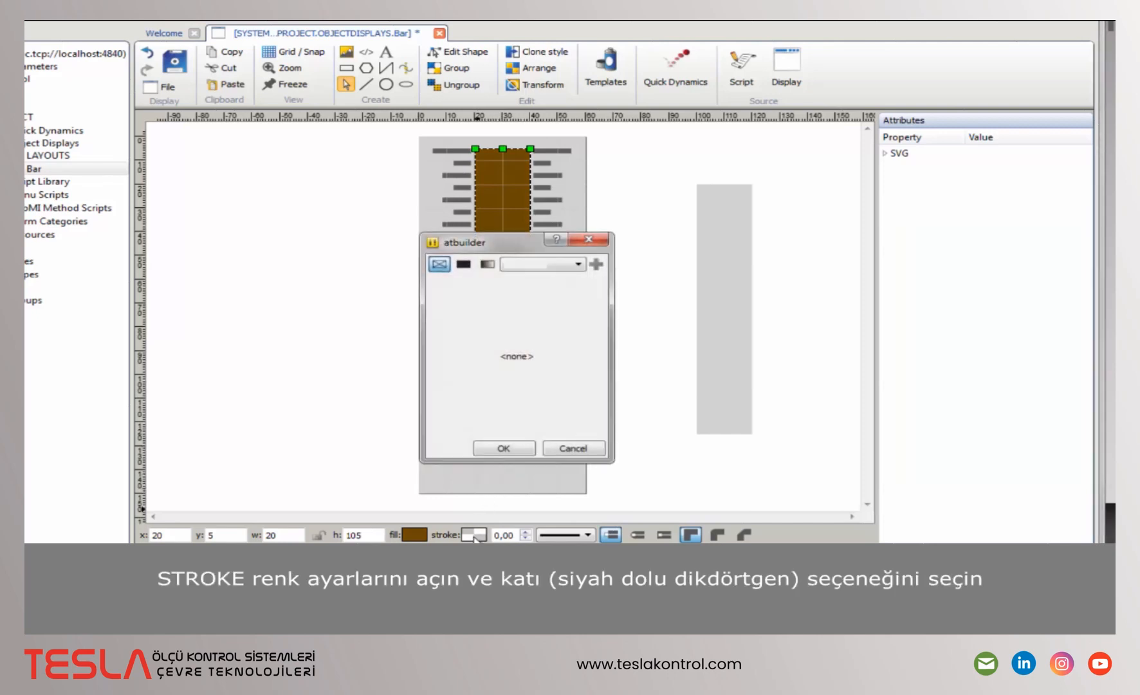
pyautogui.click(463, 264)
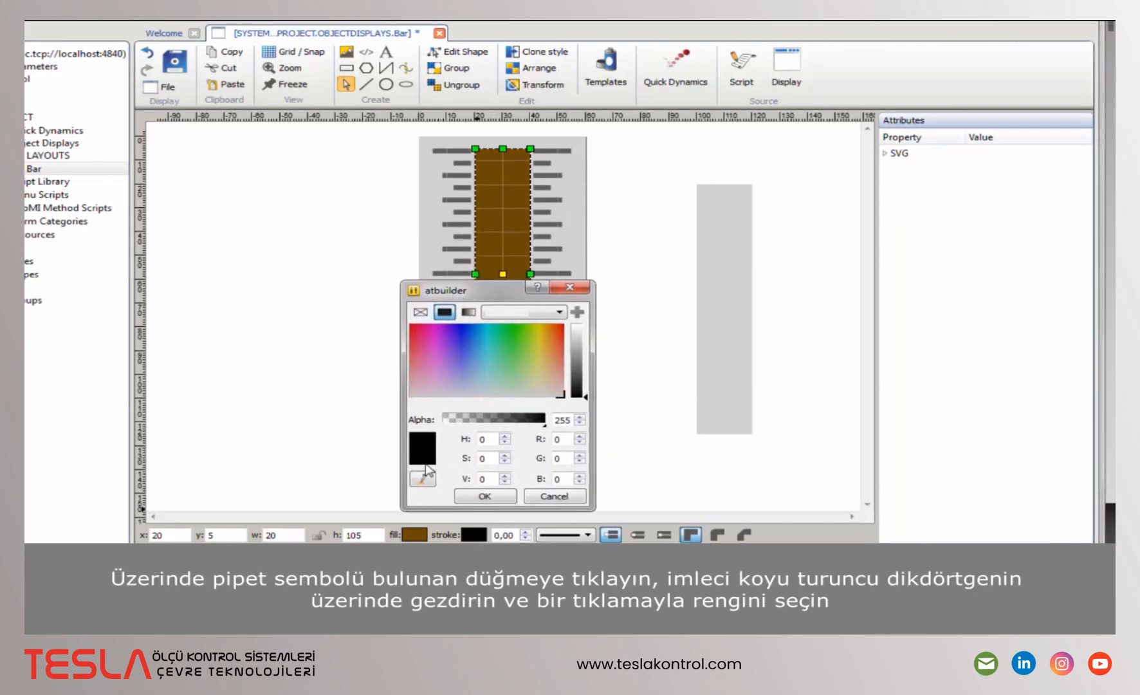
pyautogui.click(426, 480)
pyautogui.click(491, 246)
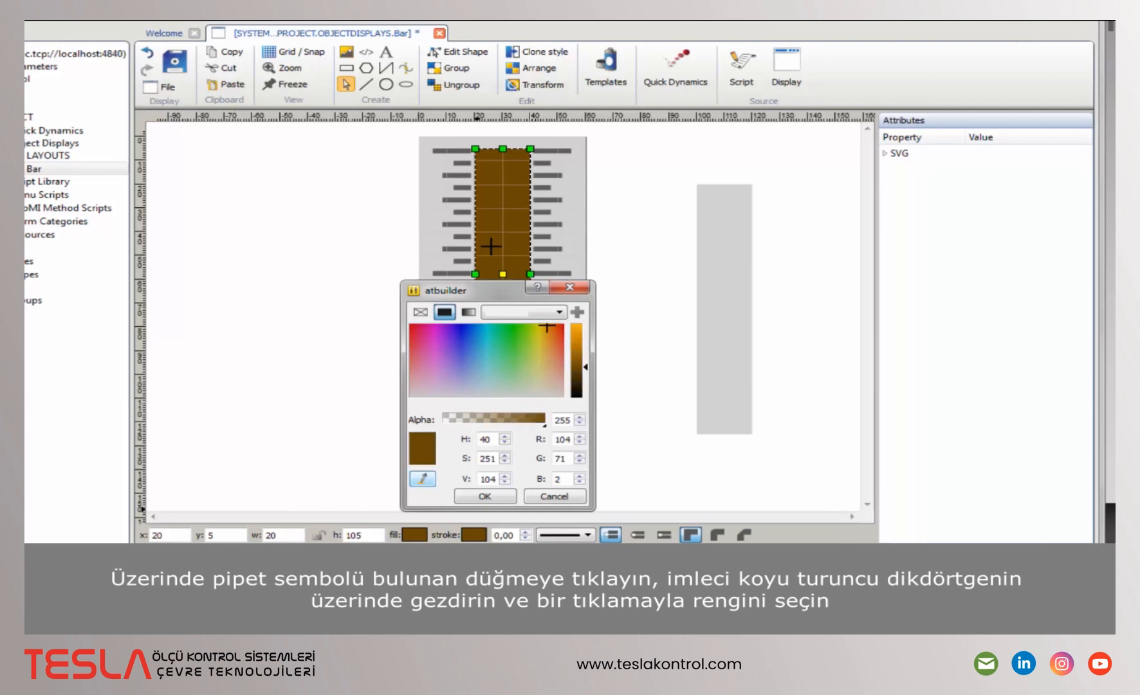
pyautogui.click(493, 498)
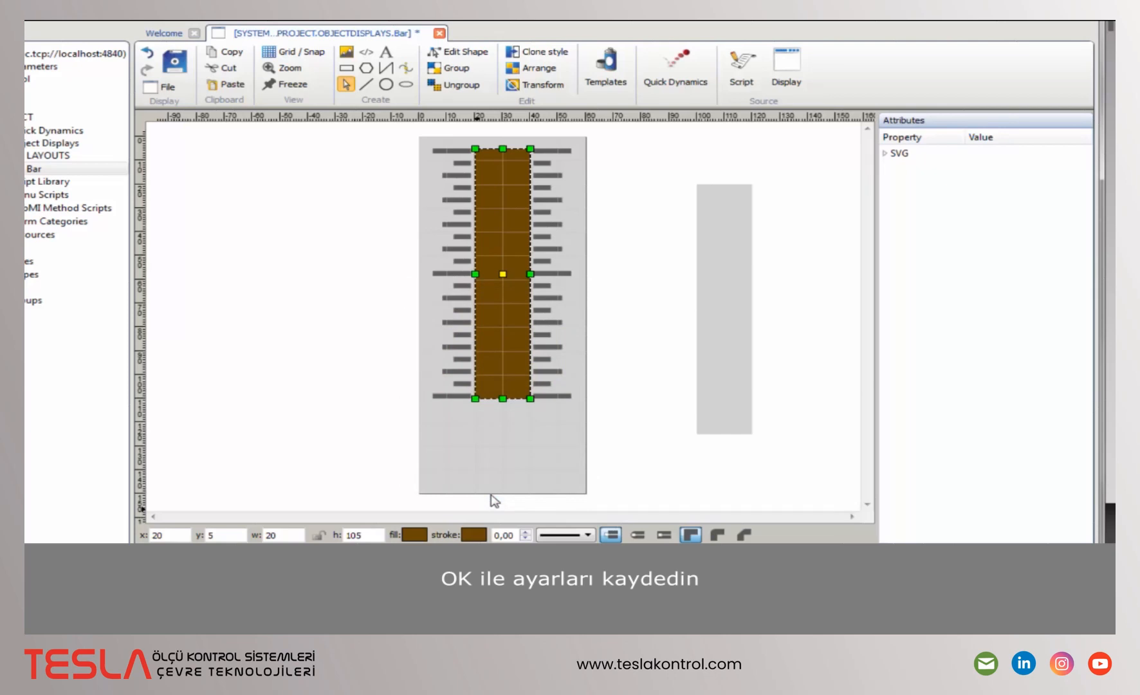
pyautogui.click(525, 531)
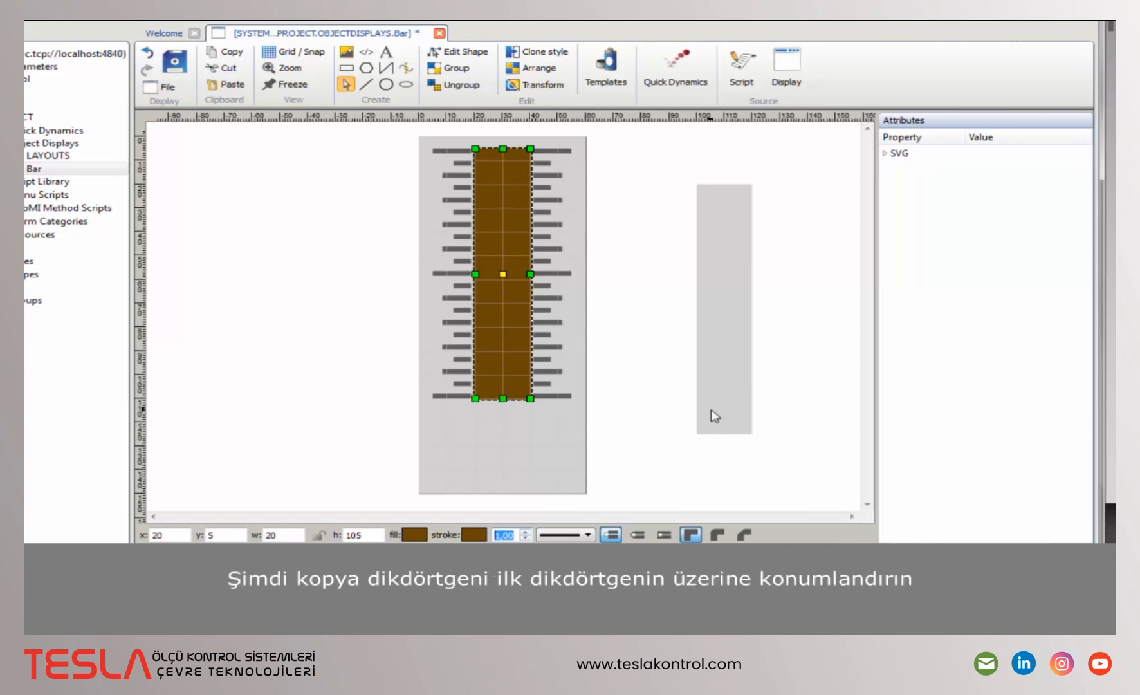
# - Lay the copied rectangle over the dark bar and fill it bright orange (255, 163, 15)
pyautogui.moveTo(710, 409); pyautogui.dragTo(496, 376)
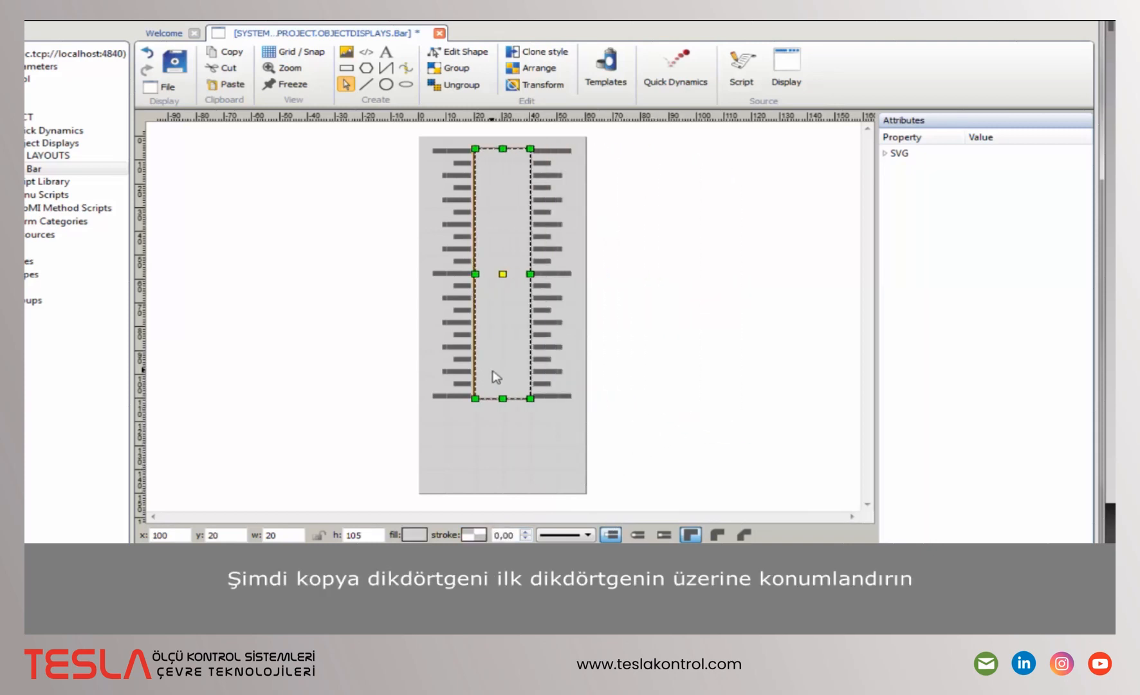
pyautogui.click(423, 533)
pyautogui.moveTo(564, 292); pyautogui.dragTo(597, 274)
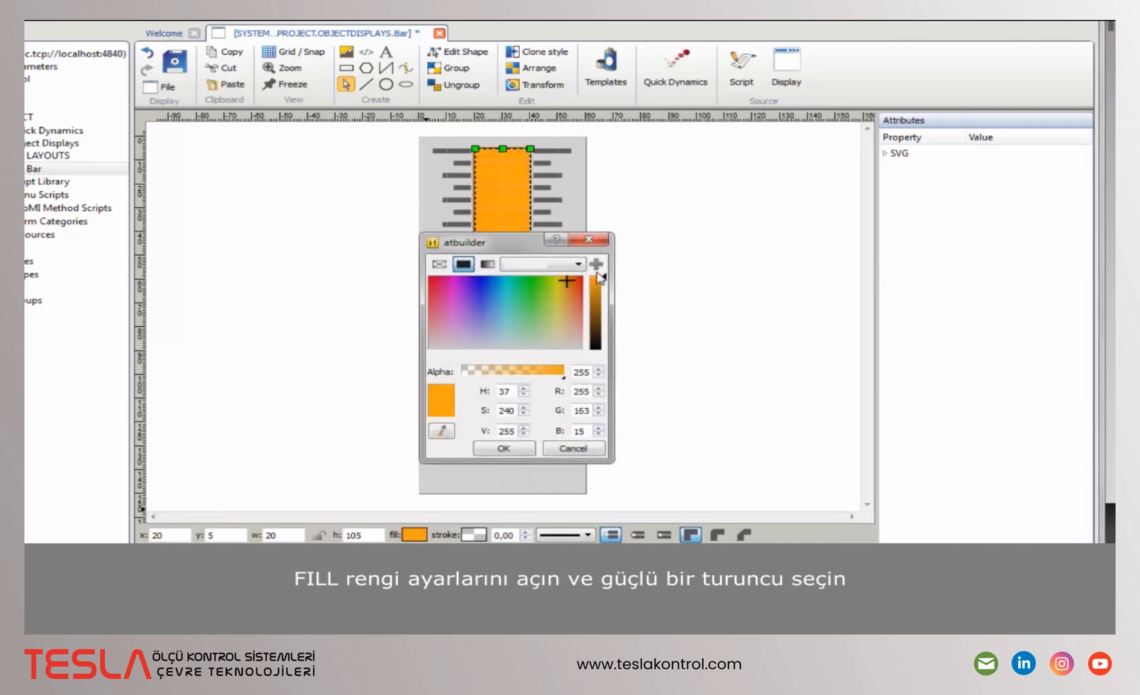
pyautogui.click(517, 449)
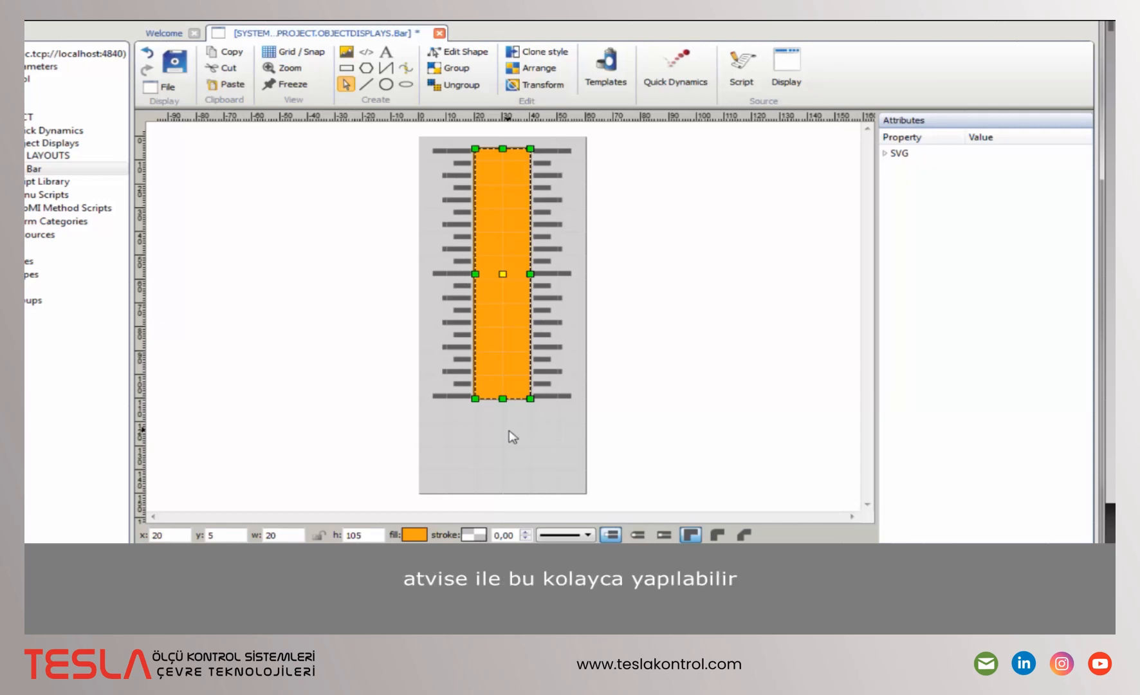
pyautogui.click(168, 87)
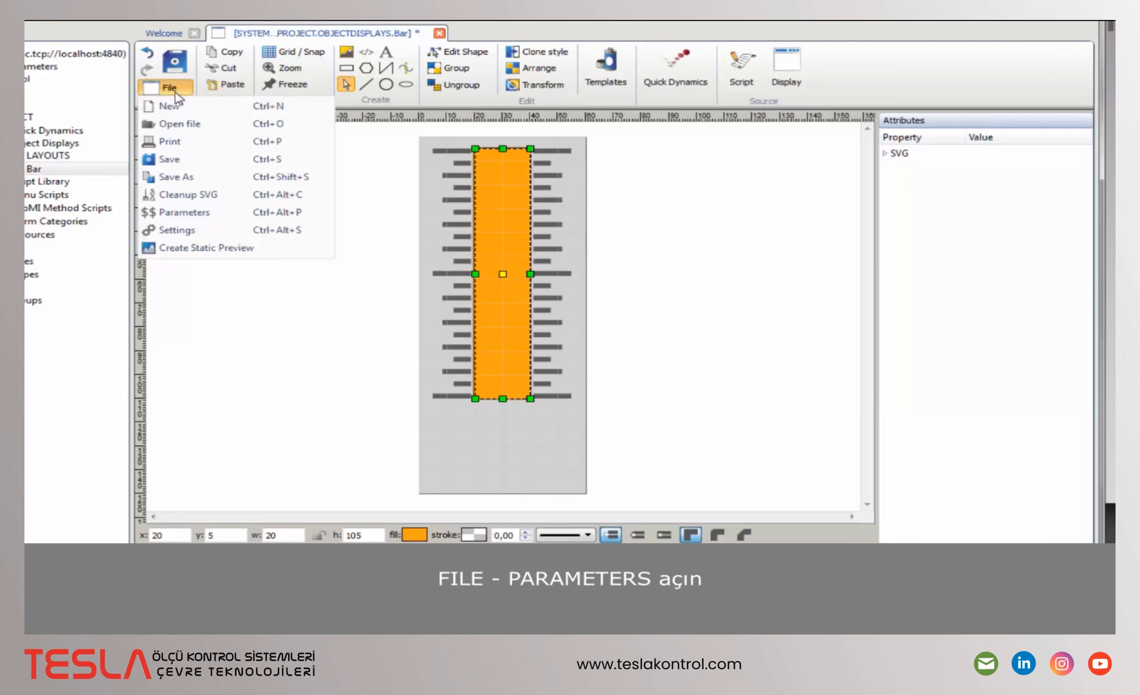
pyautogui.click(207, 213)
# - Define a mandatory parameter myBase with description 'my Base'
pyautogui.click(133, 209)
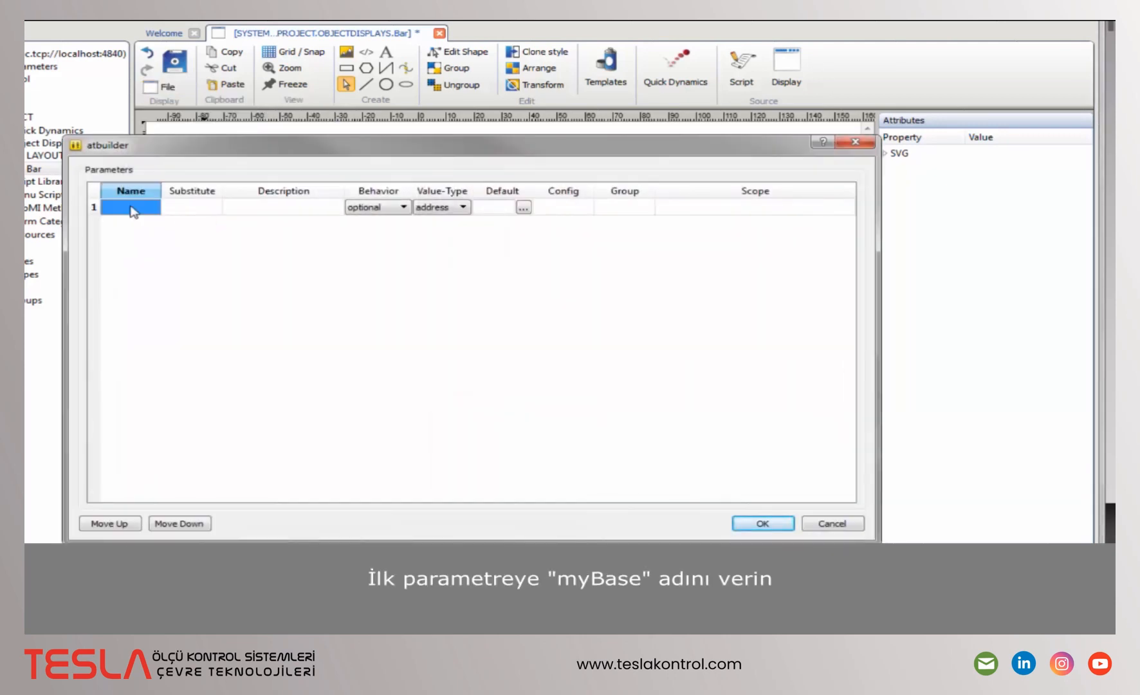
pyautogui.write('myBase')
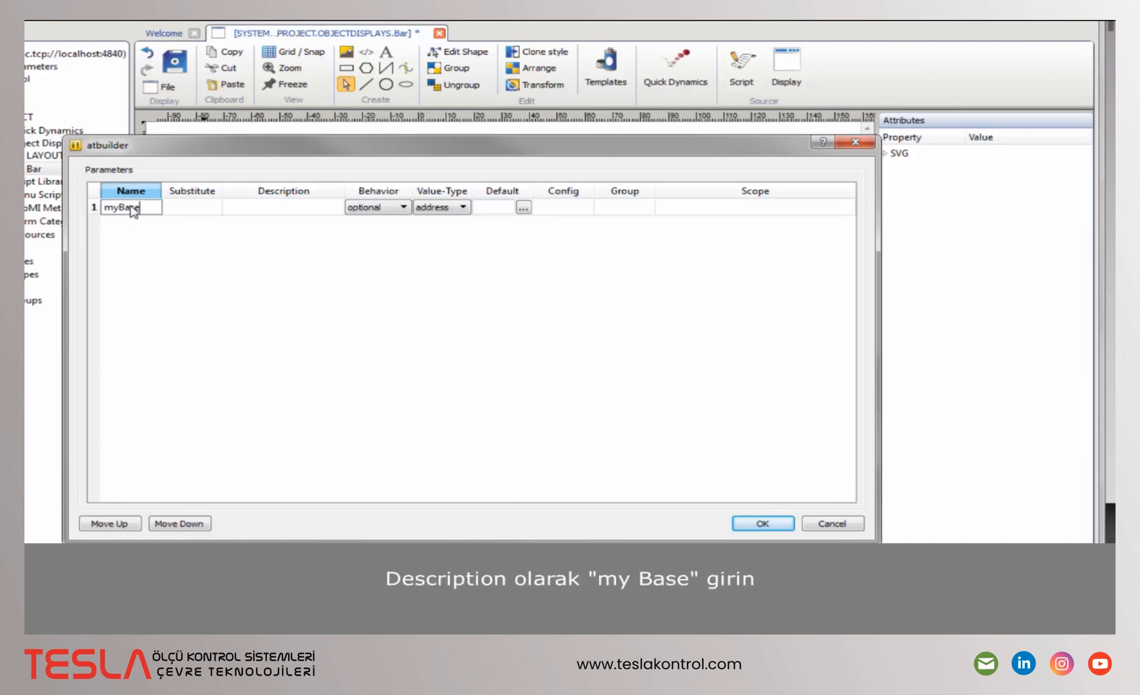
pyautogui.press('Tab')
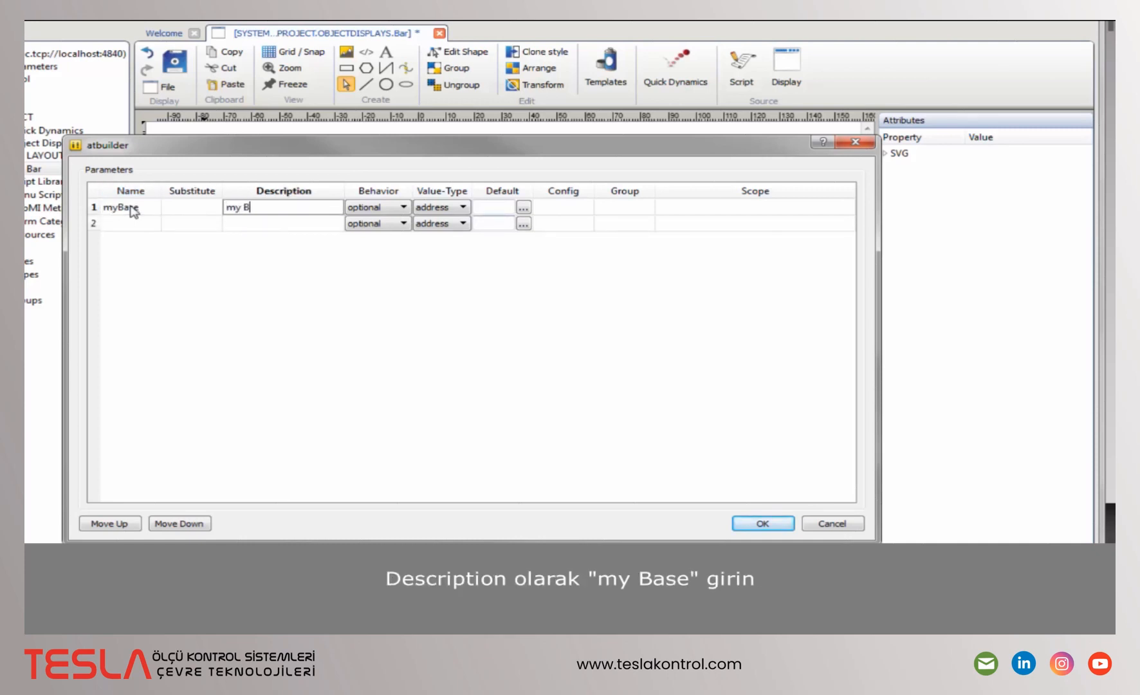
pyautogui.write('my Base')
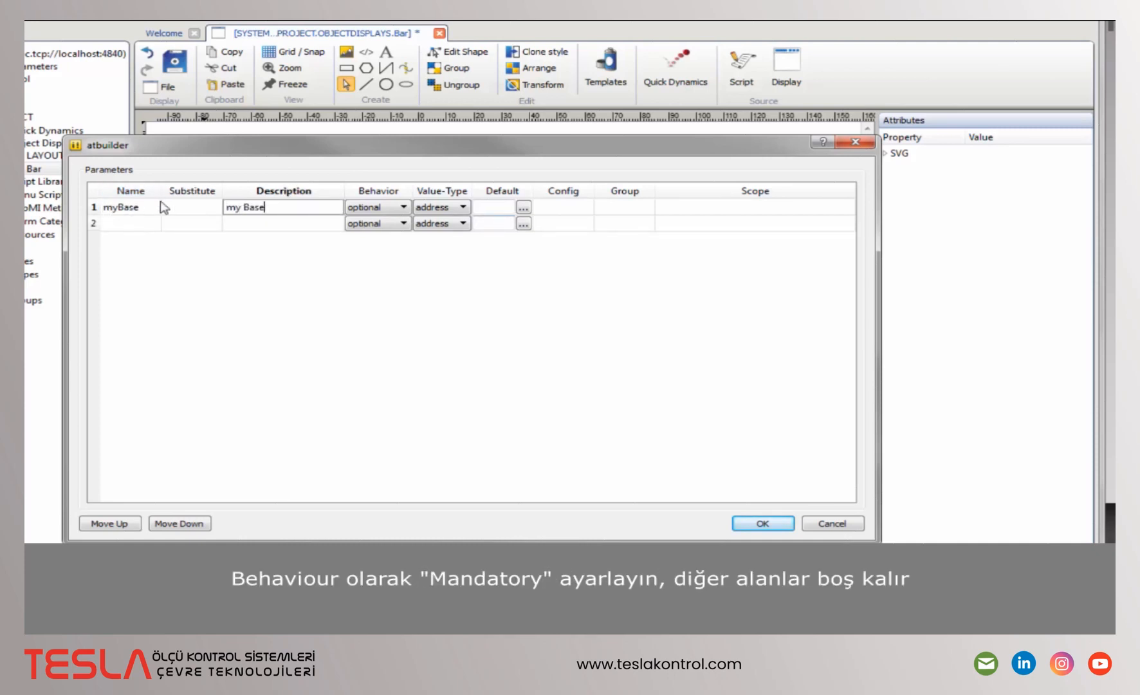
pyautogui.click(385, 208)
pyautogui.click(400, 208)
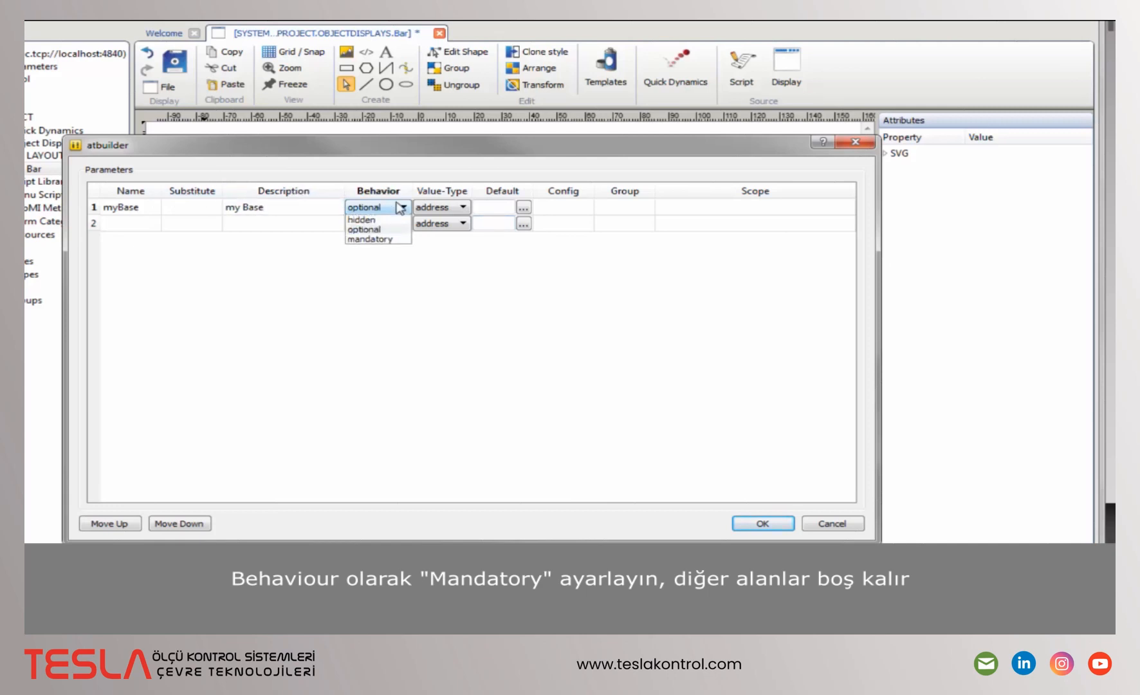
pyautogui.click(386, 238)
# - Add a string parameter unit with substitute $UNIT$ and description unit
pyautogui.click(114, 224)
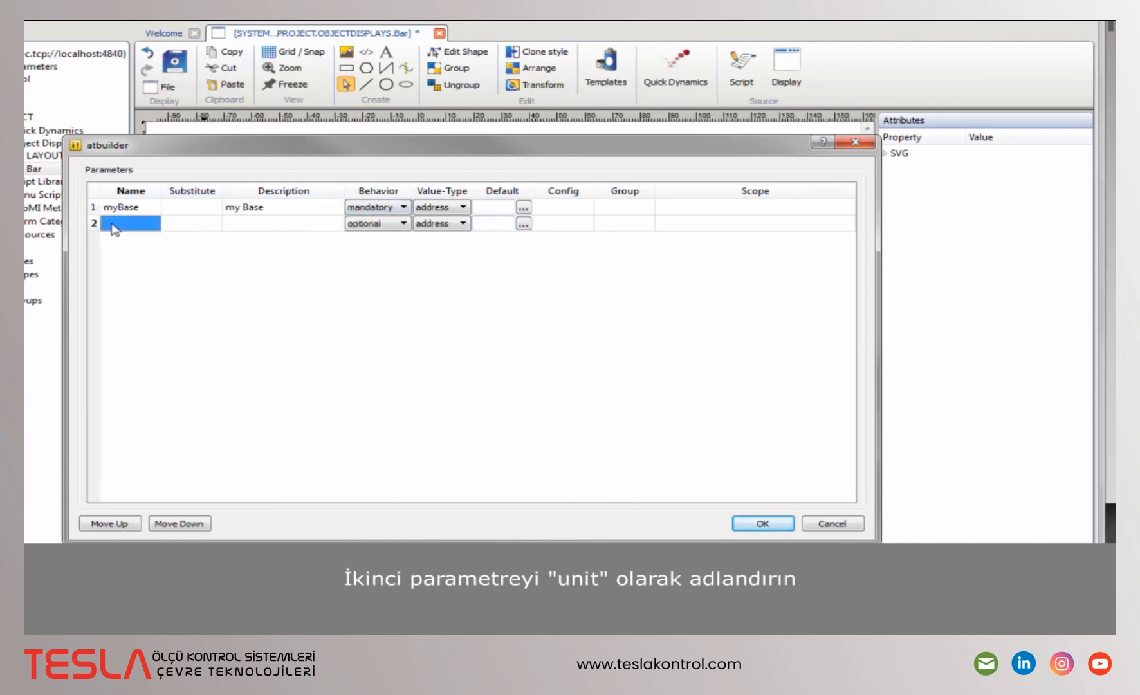
pyautogui.write('unit')
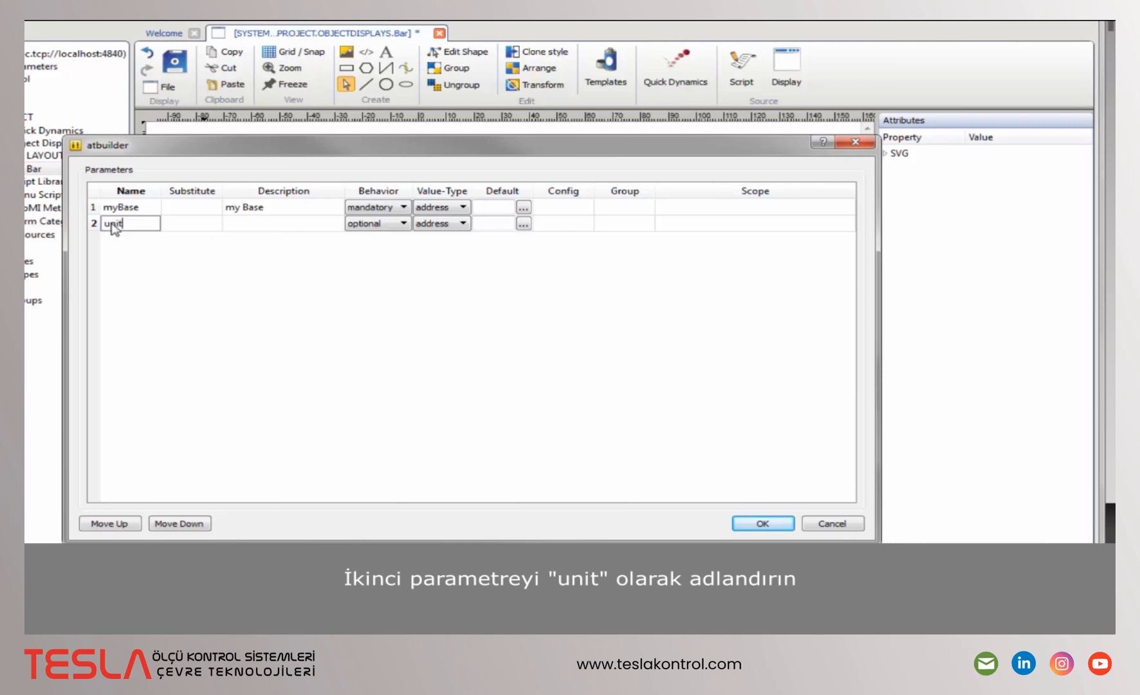
pyautogui.press('Tab')
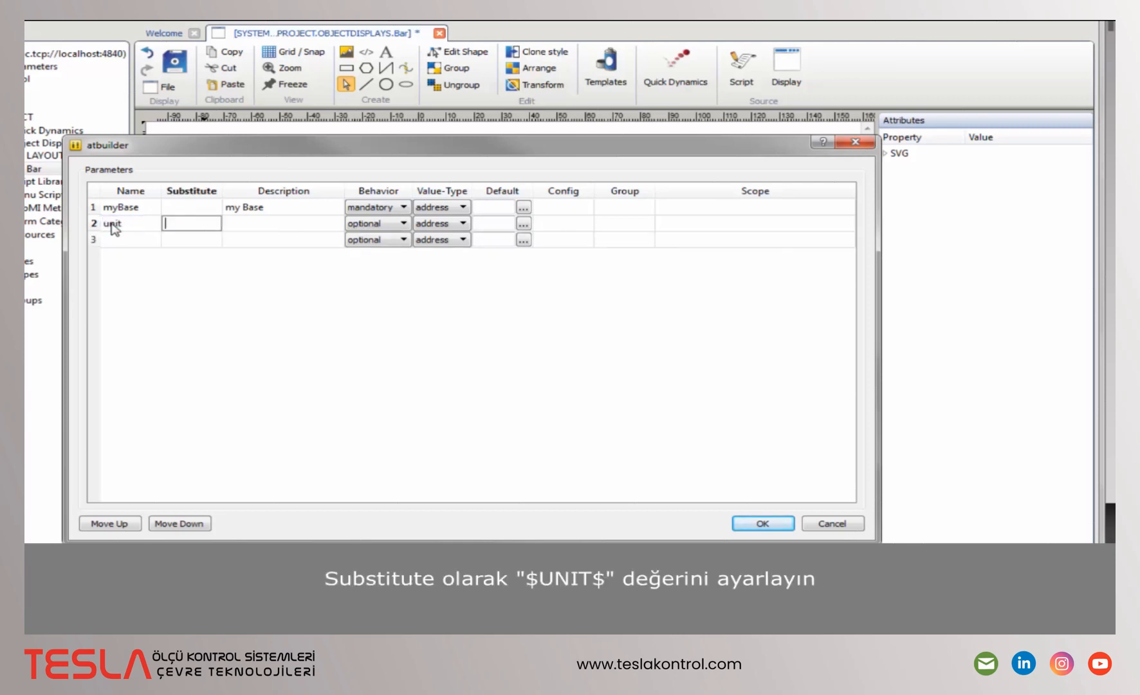
pyautogui.write('$UNIT$')
pyautogui.press('Tab')
pyautogui.write('uni')
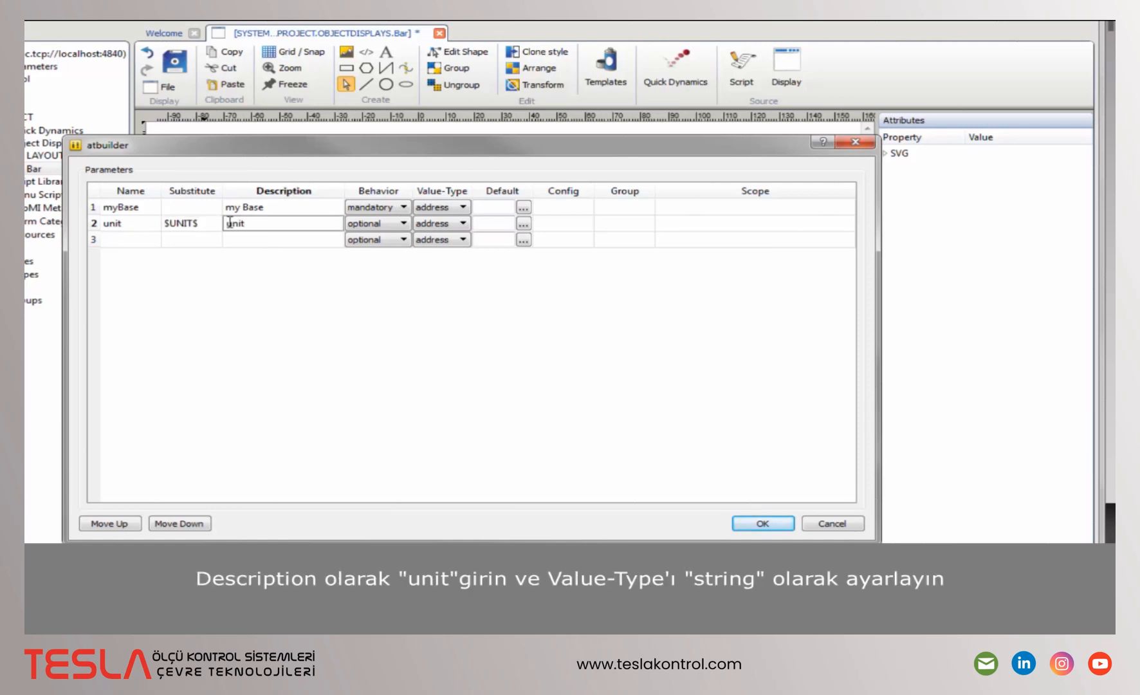
pyautogui.click(444, 224)
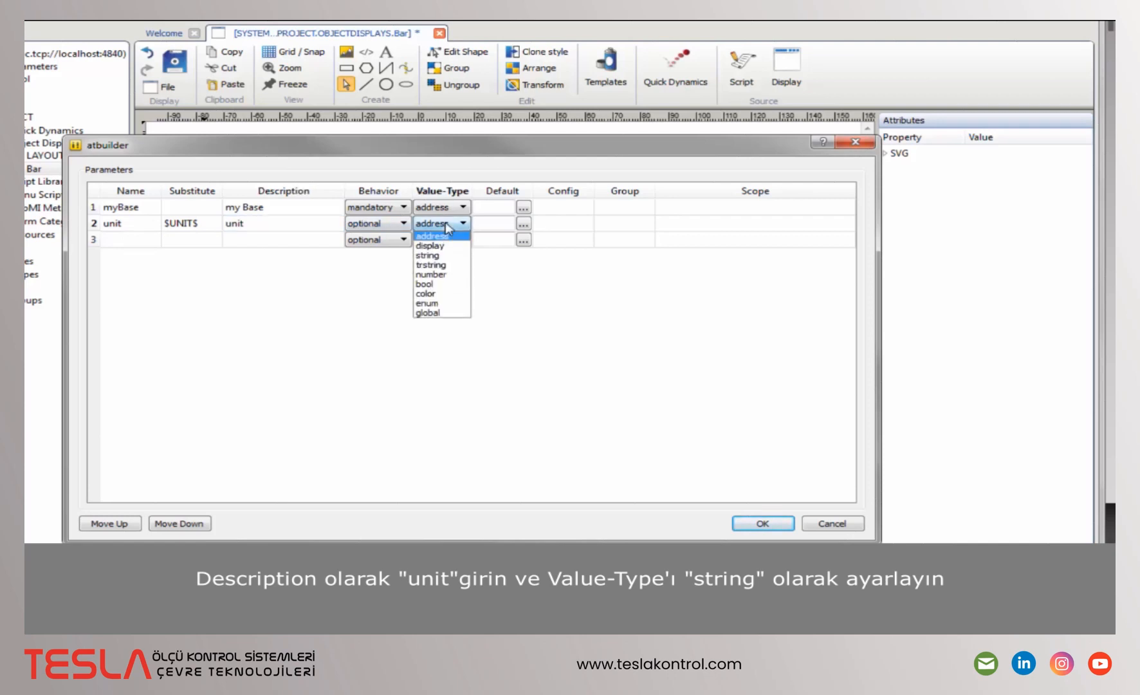
pyautogui.click(437, 256)
pyautogui.click(129, 241)
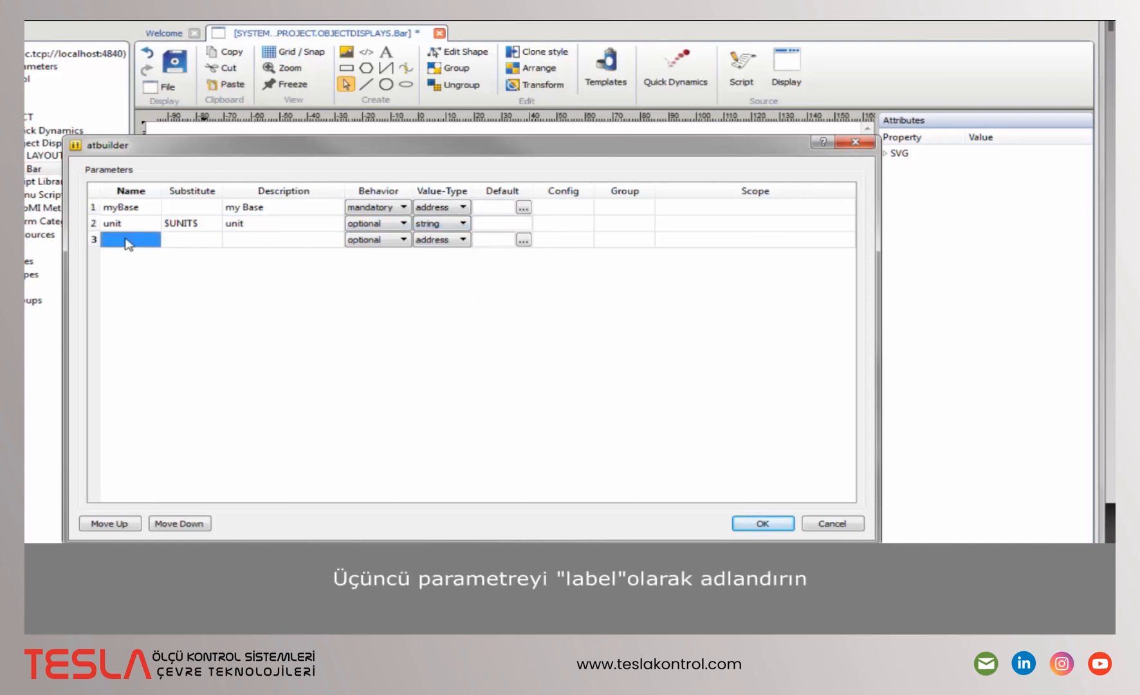
# - Add string parameter label with substitute $LABEL$, description label and default 'Label', then confirm
pyautogui.write('label')
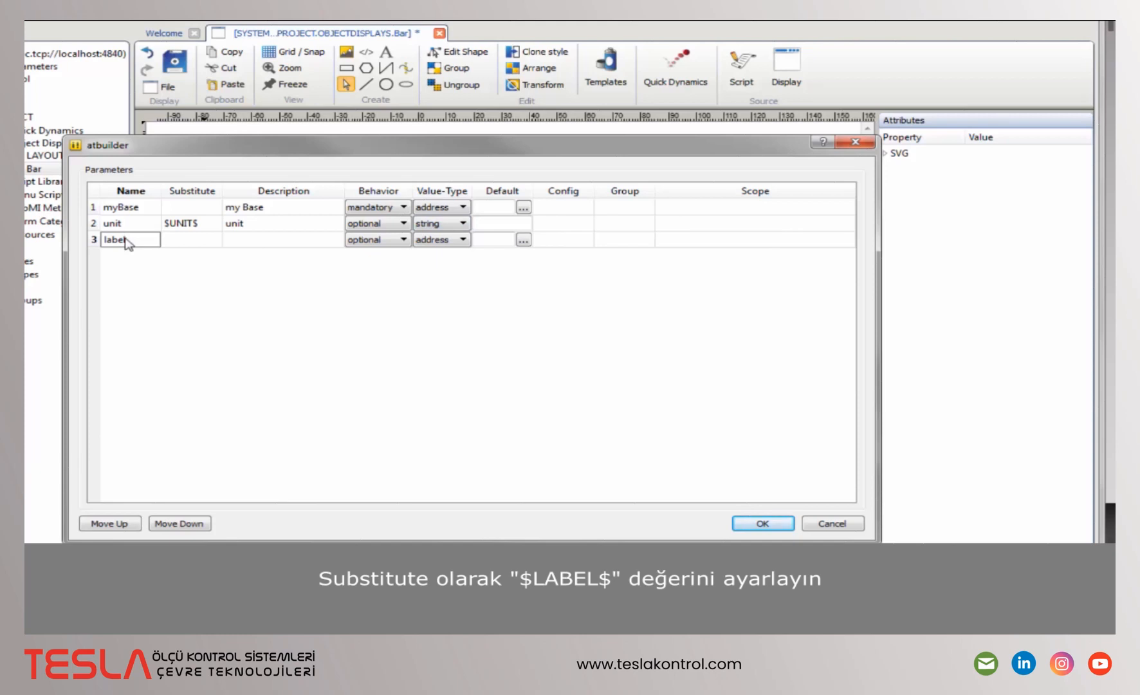
pyautogui.press('Tab')
pyautogui.write('$LABEL$')
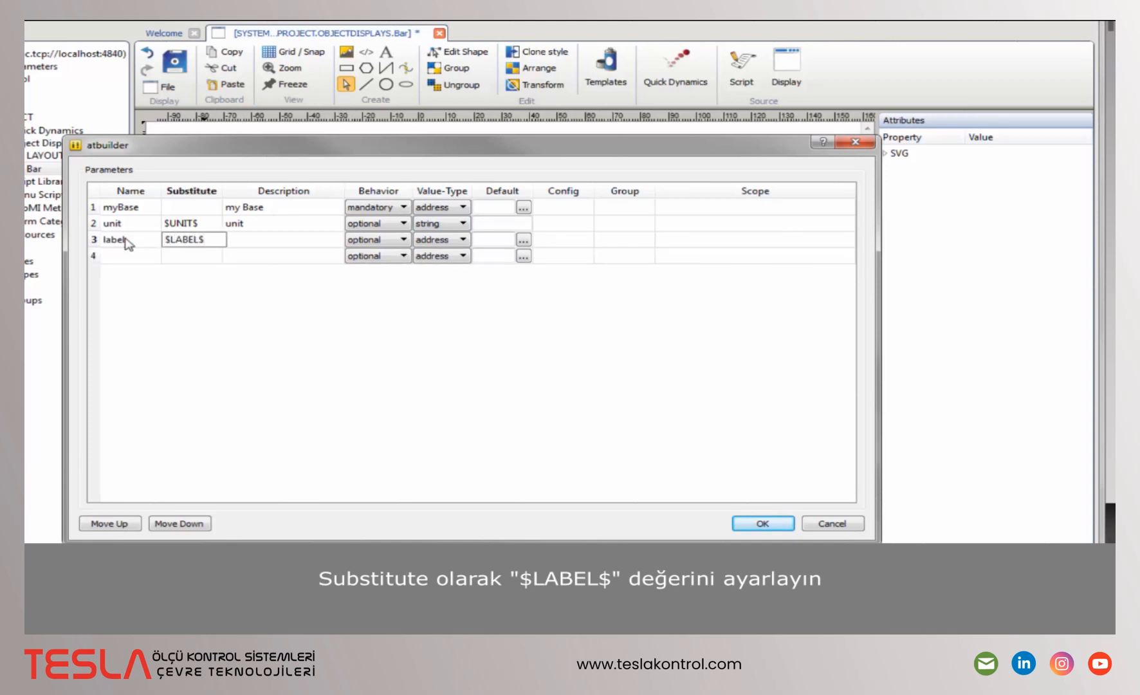
pyautogui.press('Tab')
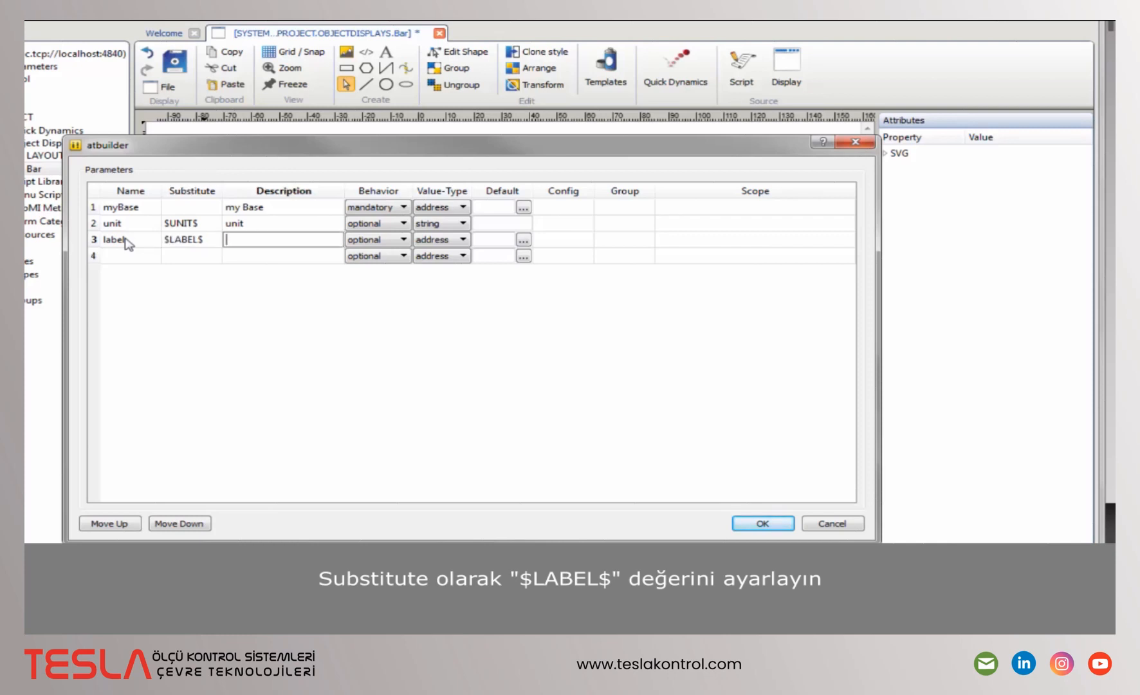
pyautogui.write('labe')
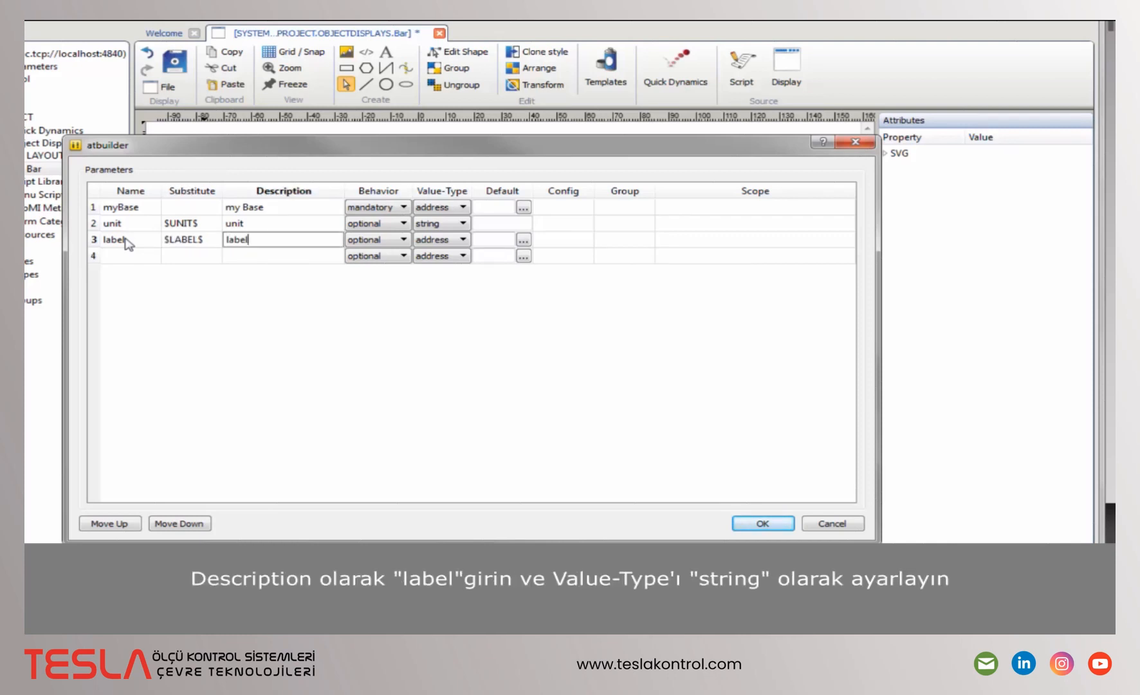
pyautogui.write('l')
pyautogui.click(443, 240)
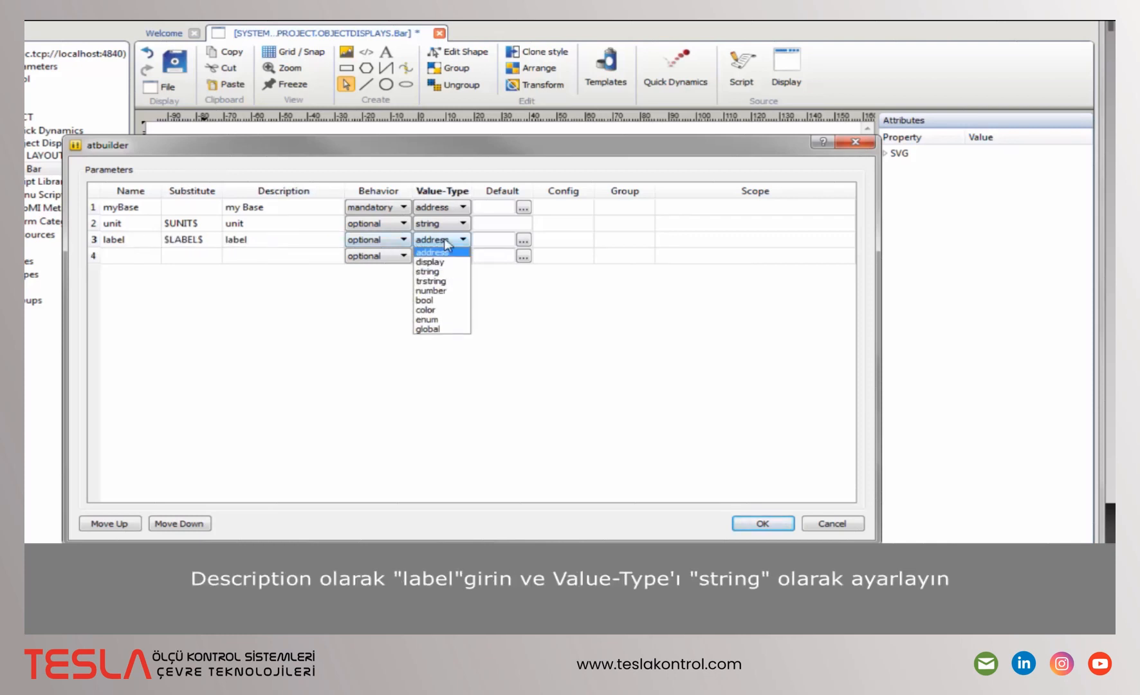
pyautogui.click(441, 272)
pyautogui.click(503, 240)
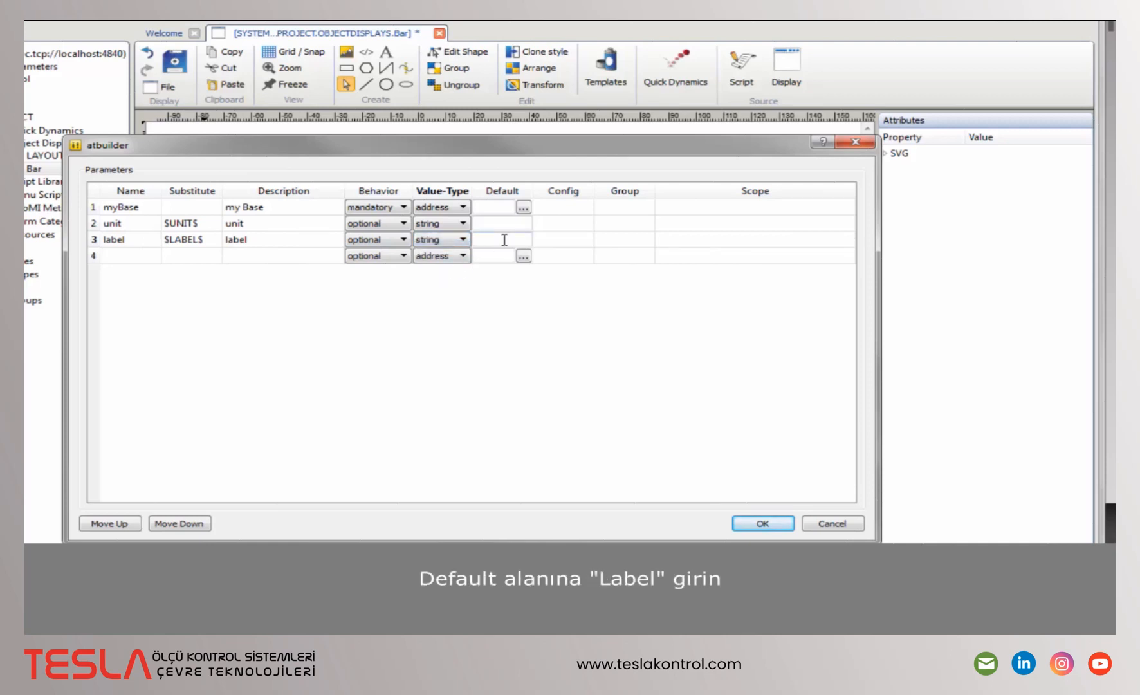
pyautogui.write('Label')
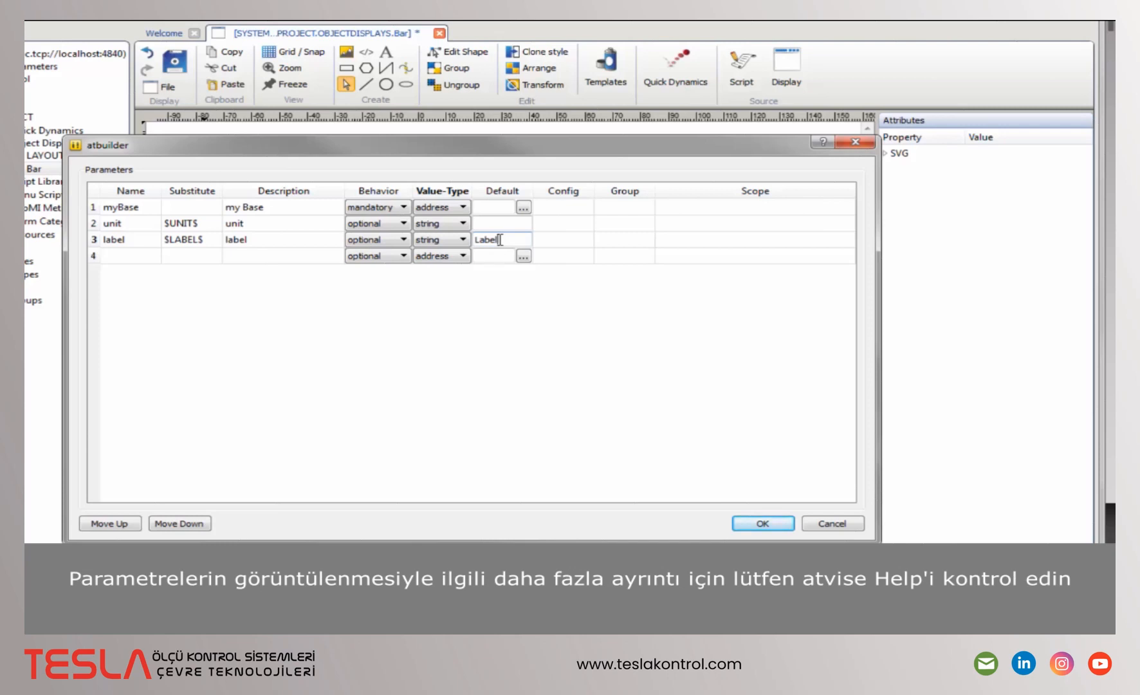
pyautogui.click(763, 524)
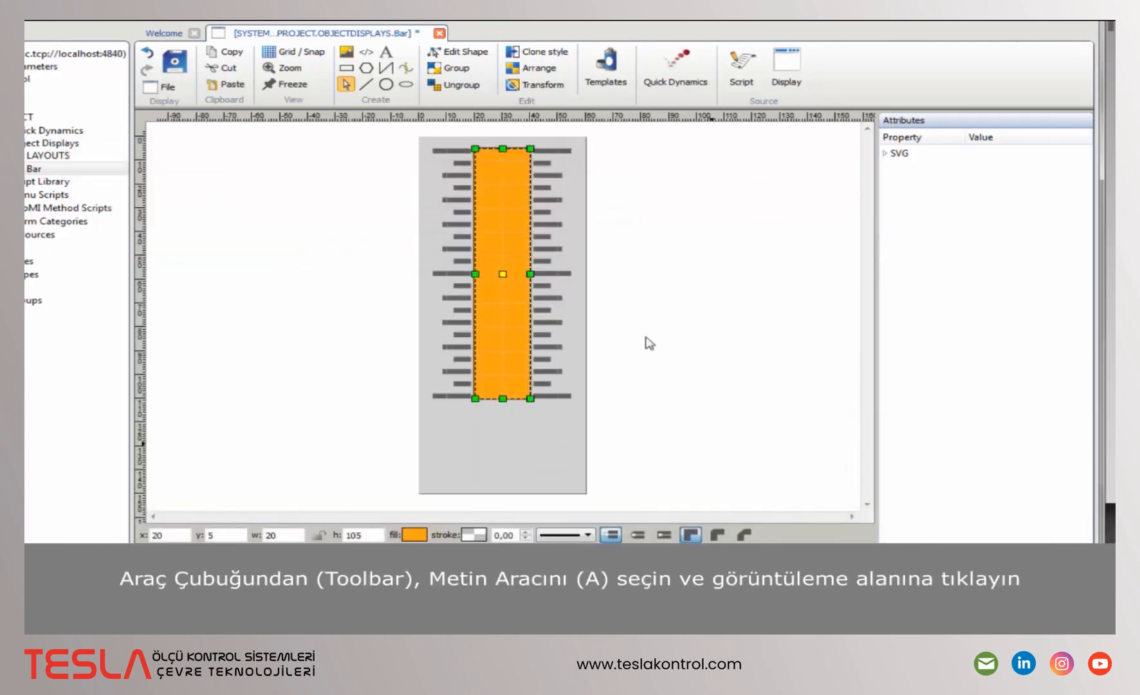
# - Add a 000000 text object below the orange bar
pyautogui.click(389, 56)
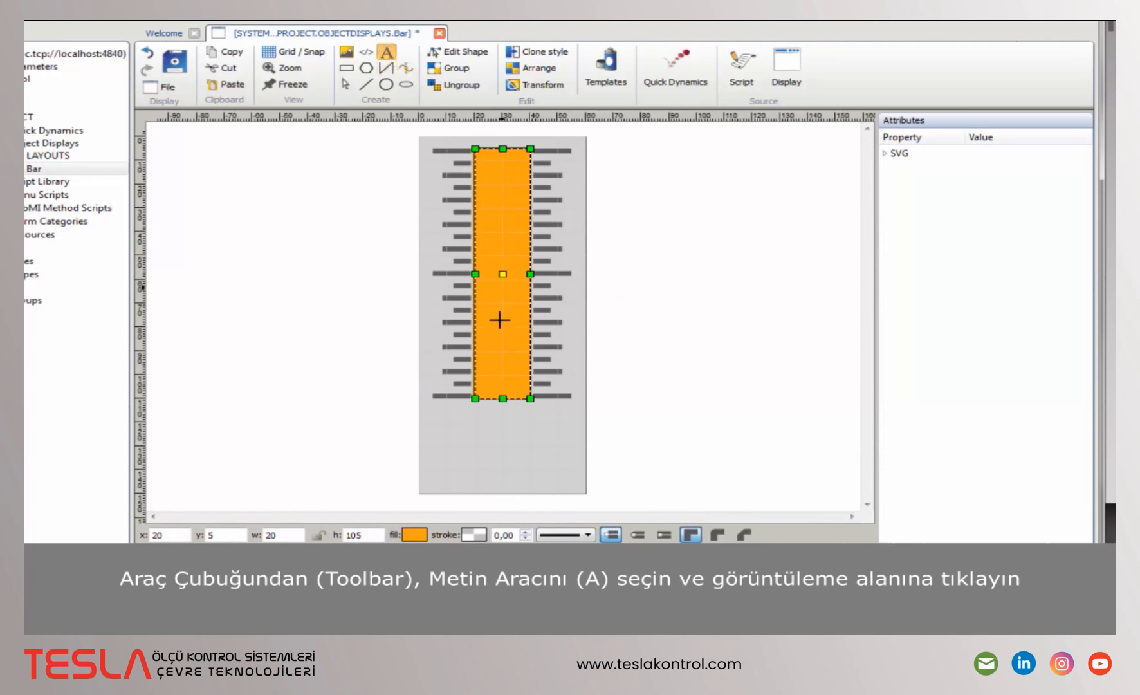
pyautogui.click(457, 430)
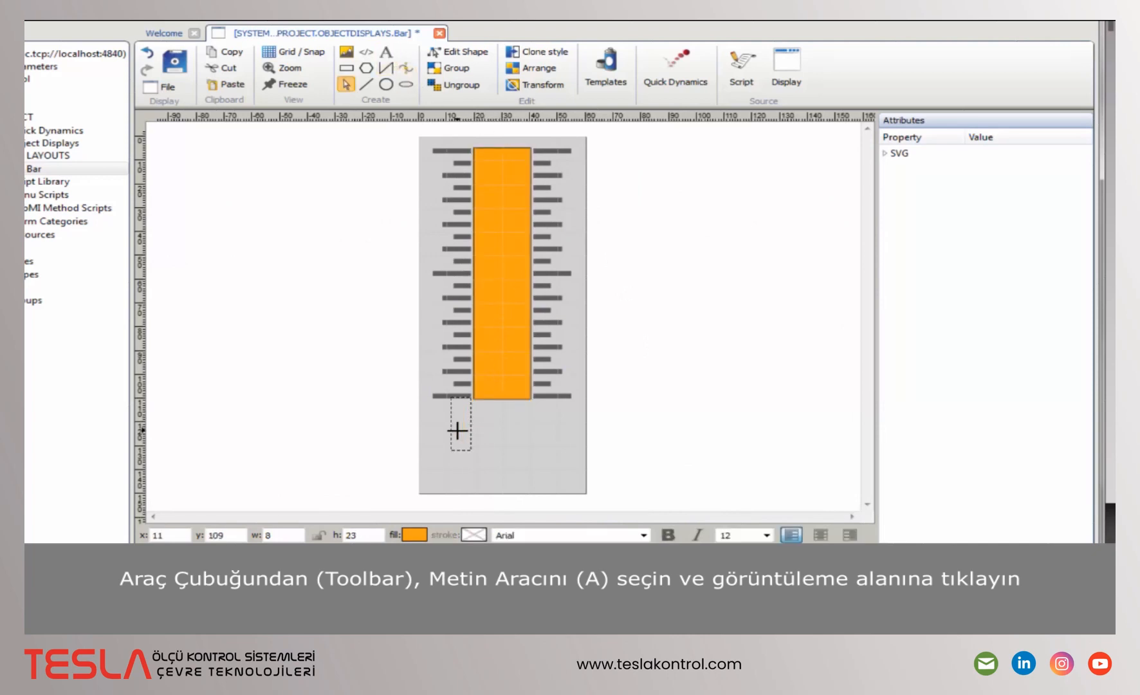
pyautogui.write('00')
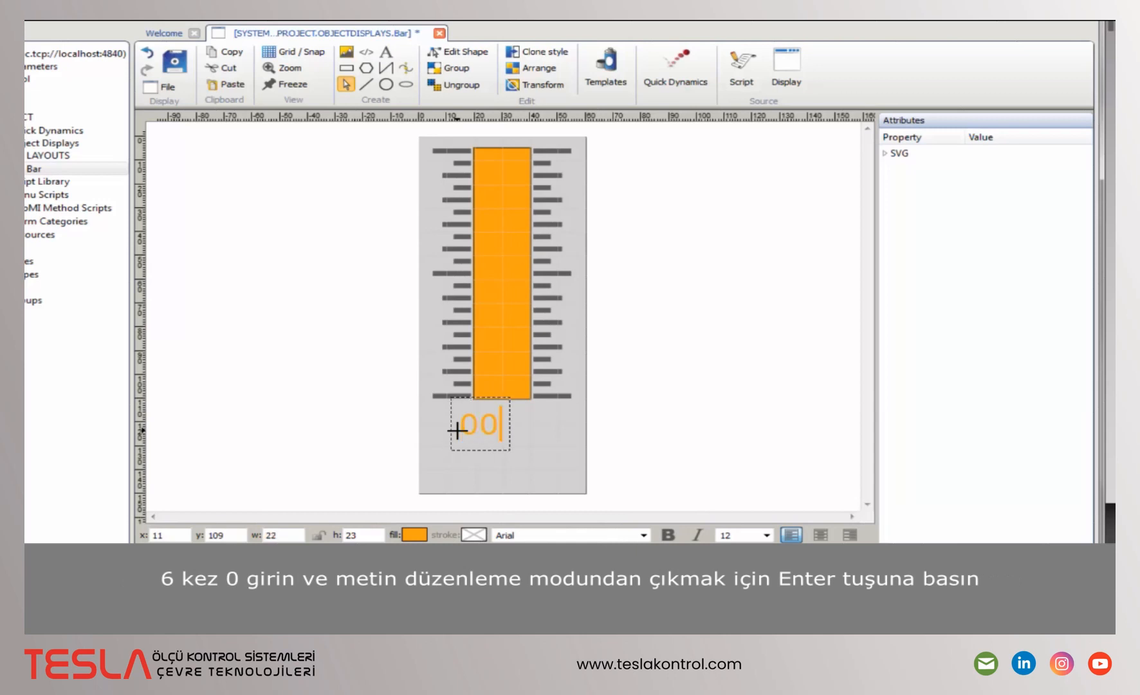
pyautogui.write('0000')
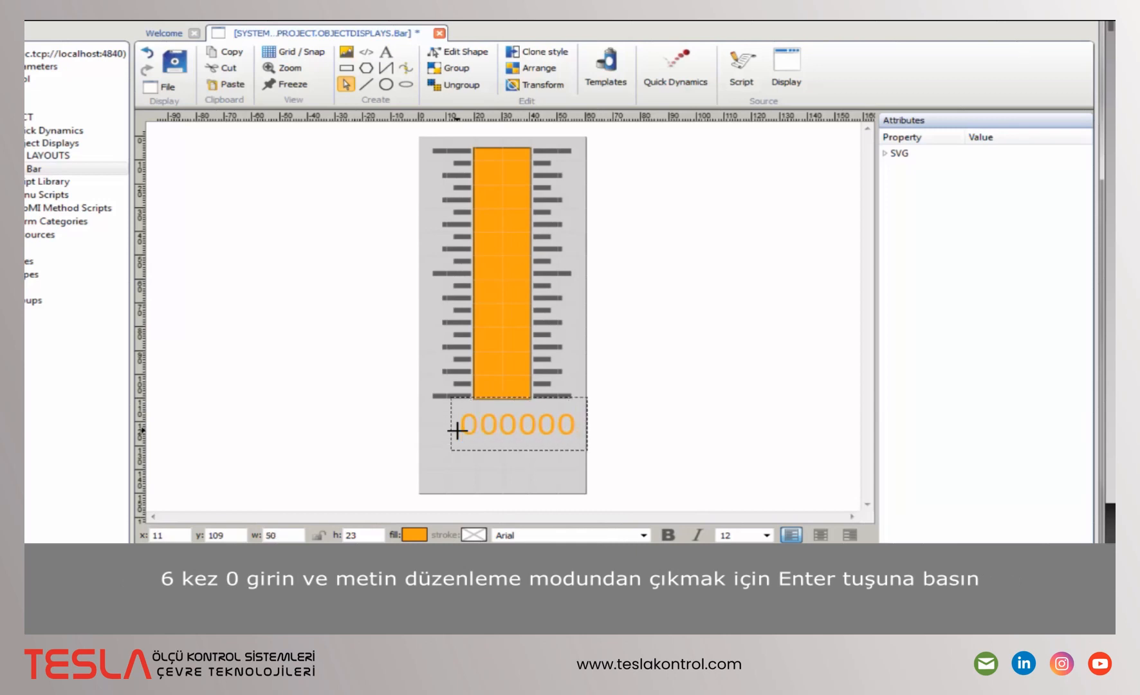
pyautogui.press('Return')
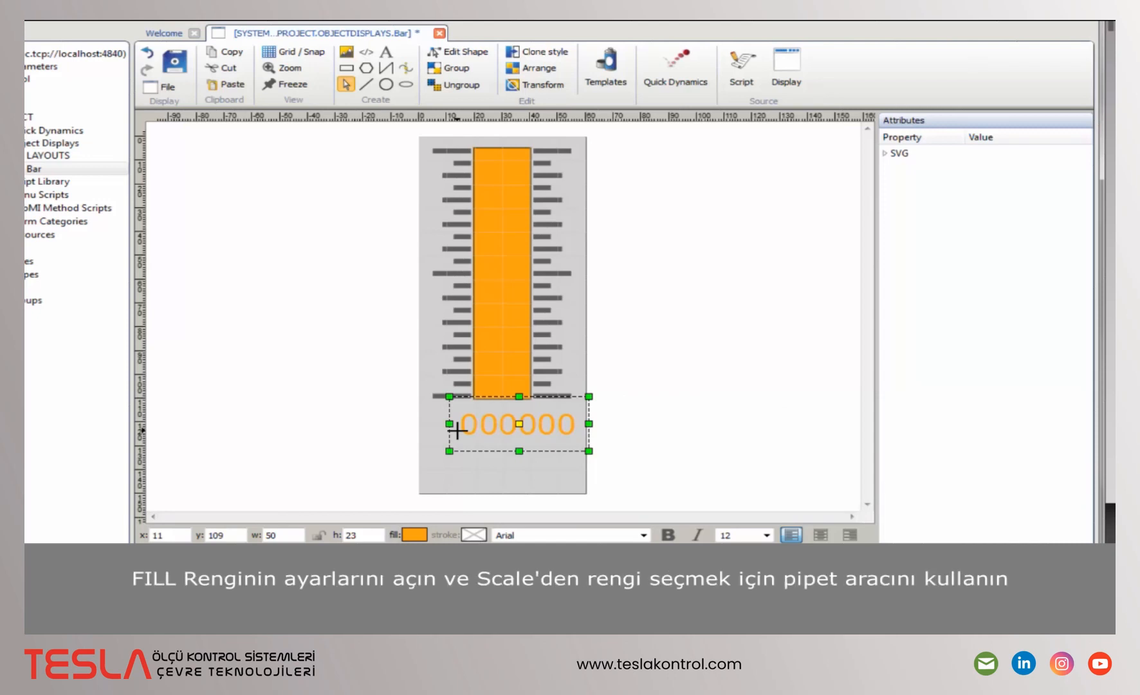
# - Fill the text with the scale ticks' dark grey (RGB 93, 93, 93) using the eyedropper
pyautogui.click(414, 534)
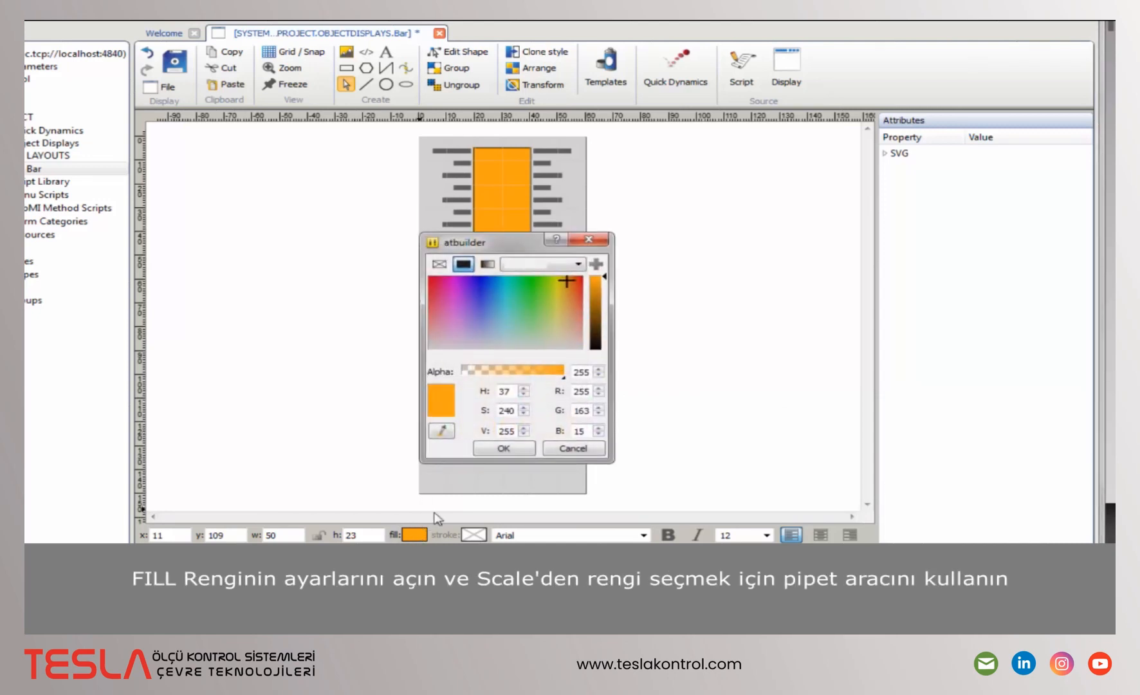
pyautogui.click(441, 431)
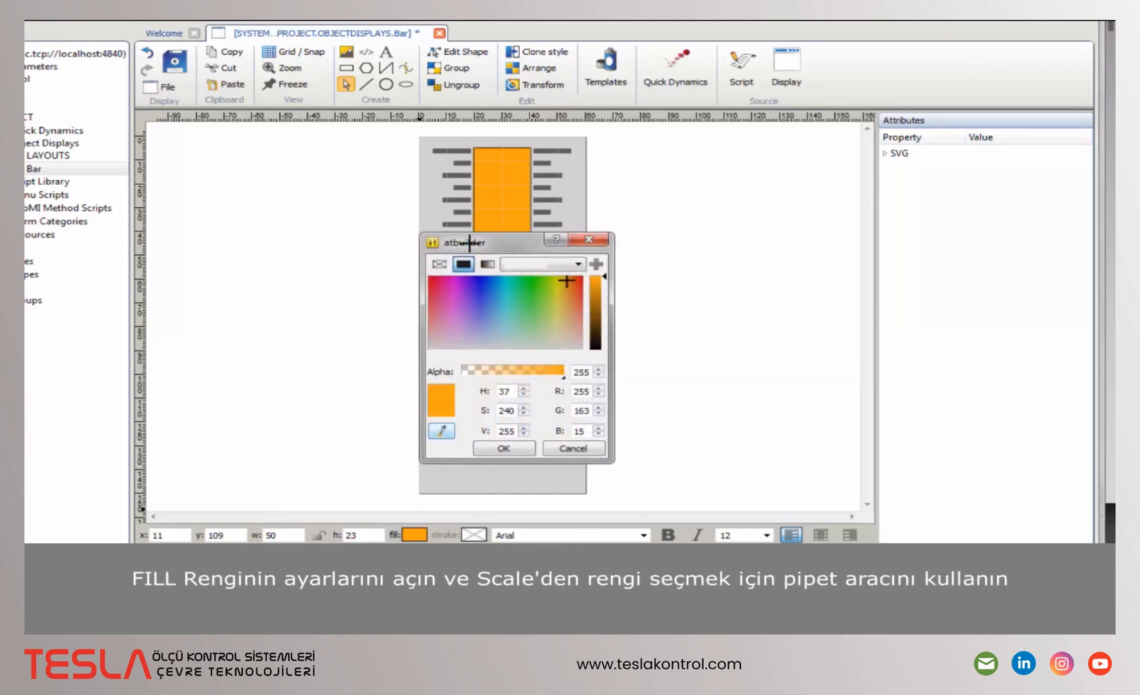
pyautogui.click(465, 200)
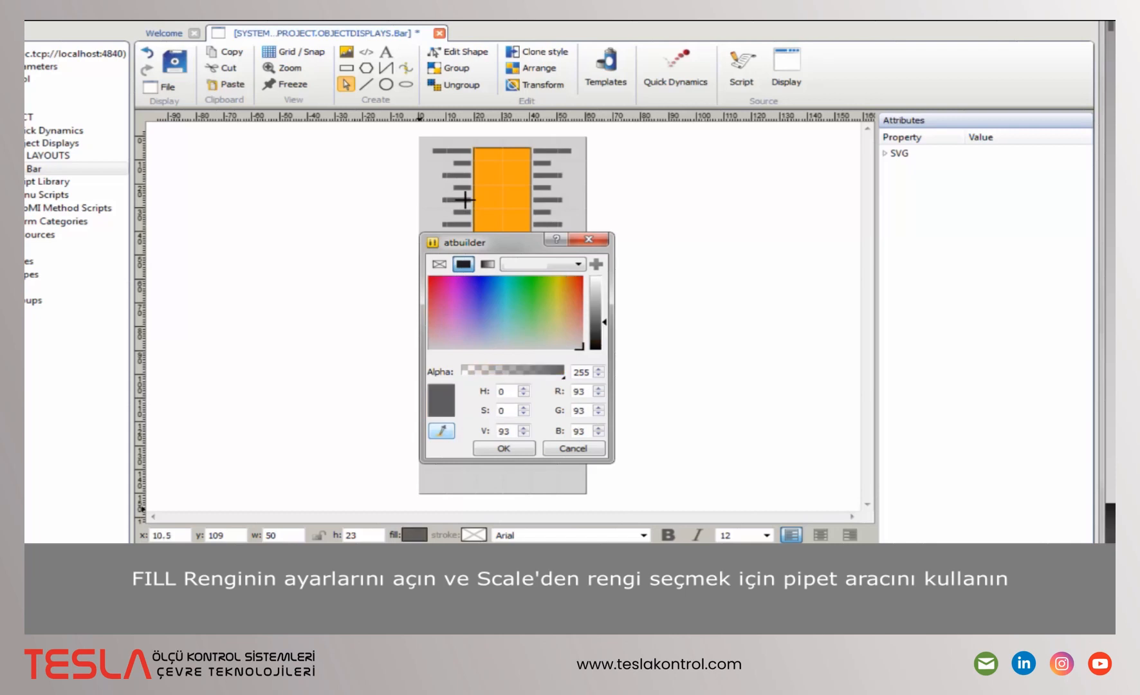
pyautogui.click(504, 448)
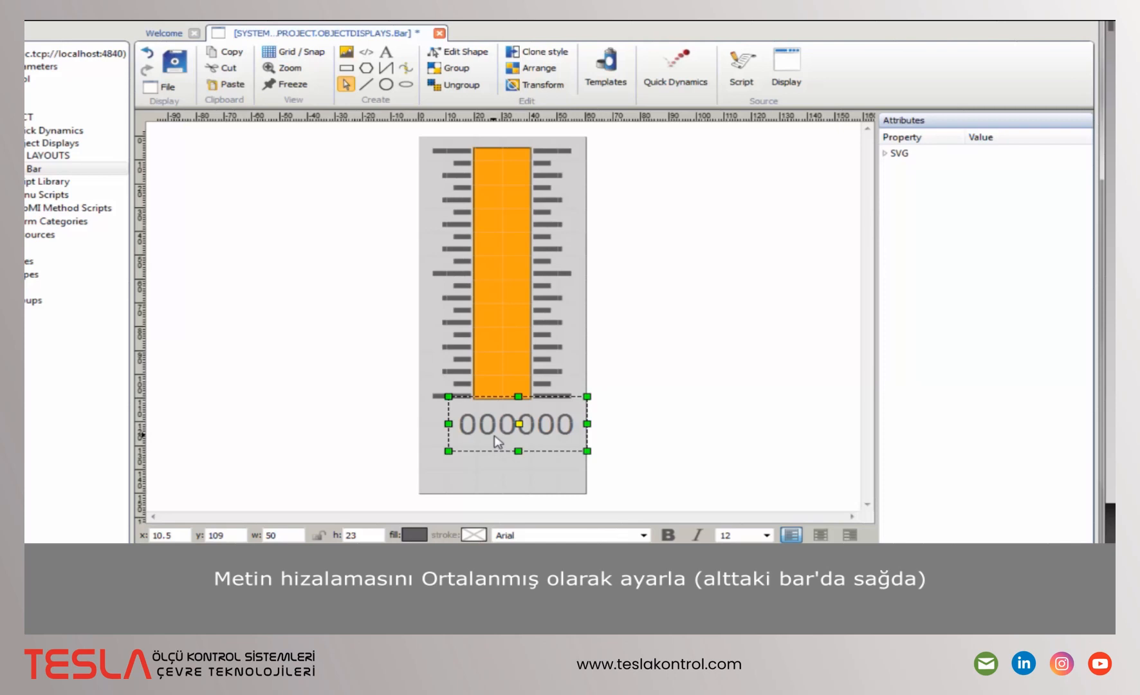
# - Centre-align the 000000 text and stack two copies of it in rows beneath
pyautogui.click(820, 534)
pyautogui.hotkey('ctrl', 'c')
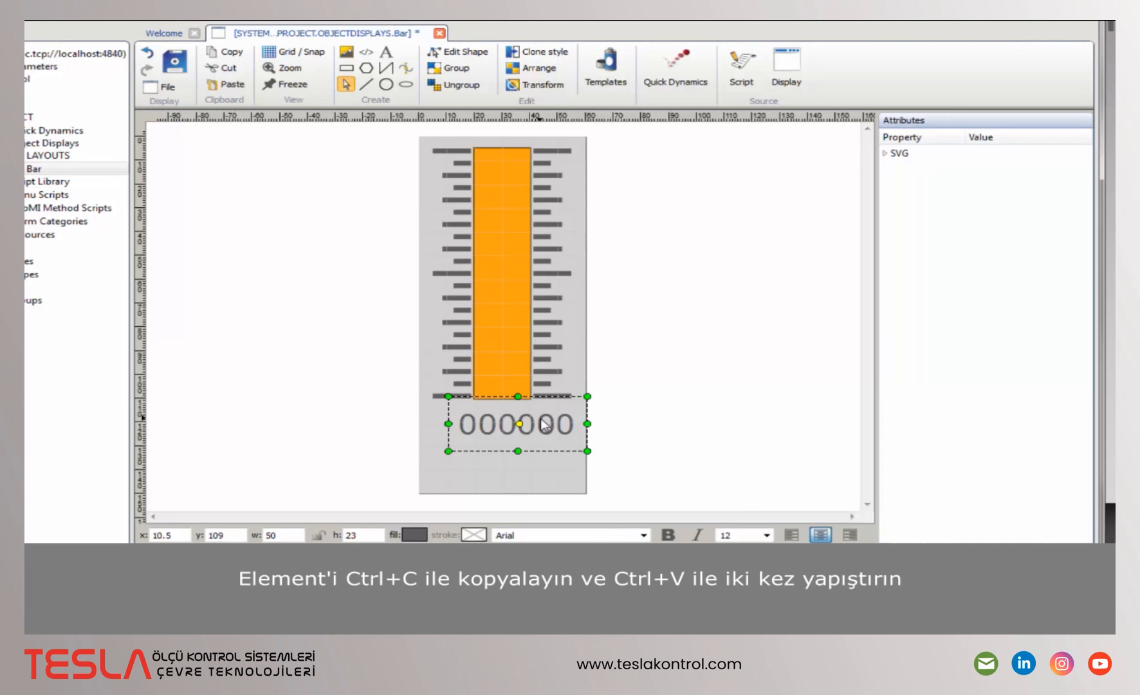
pyautogui.hotkey('ctrl', 'v')
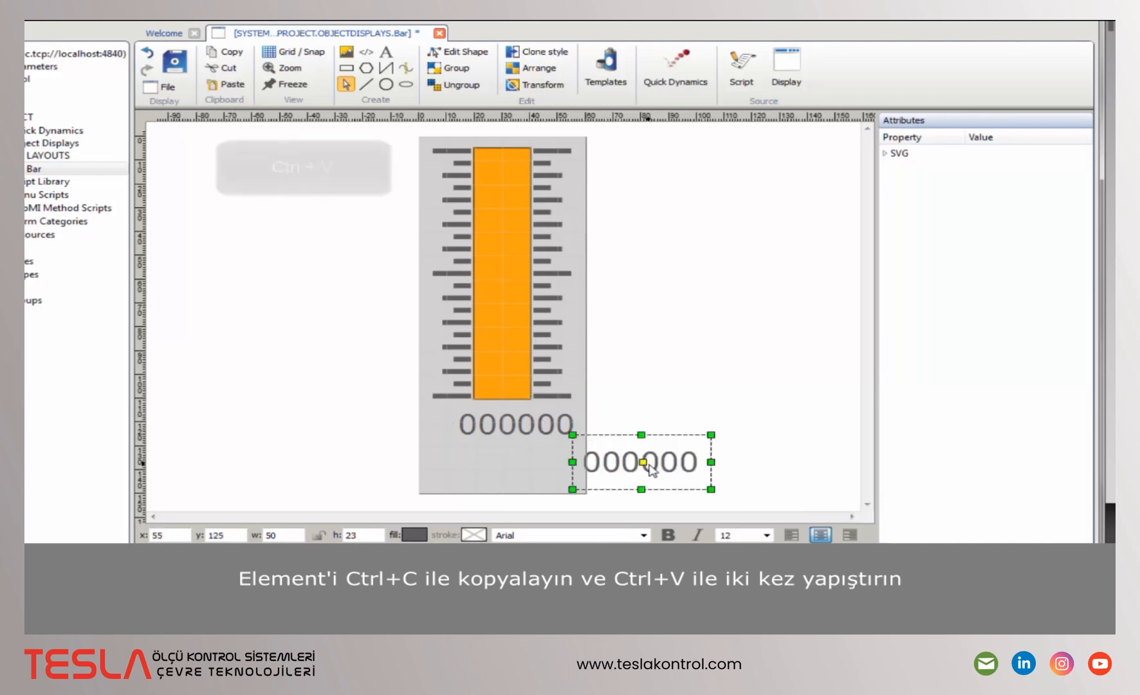
pyautogui.hotkey('ctrl', 'v')
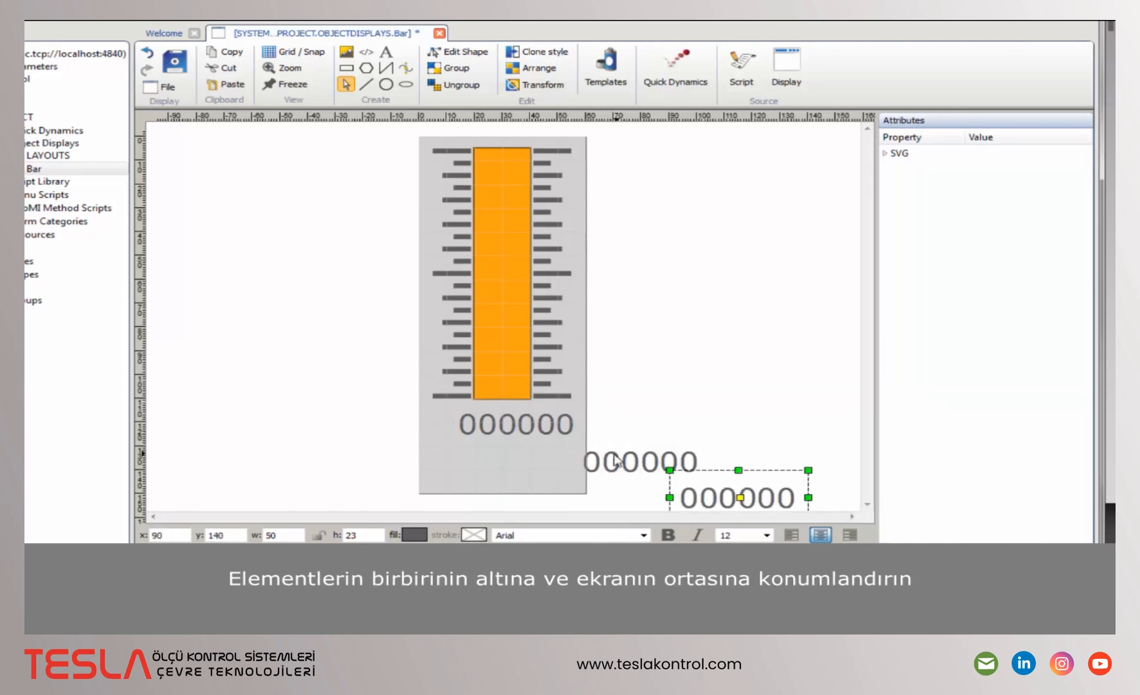
pyautogui.moveTo(614, 454); pyautogui.dragTo(482, 427)
pyautogui.click(496, 427)
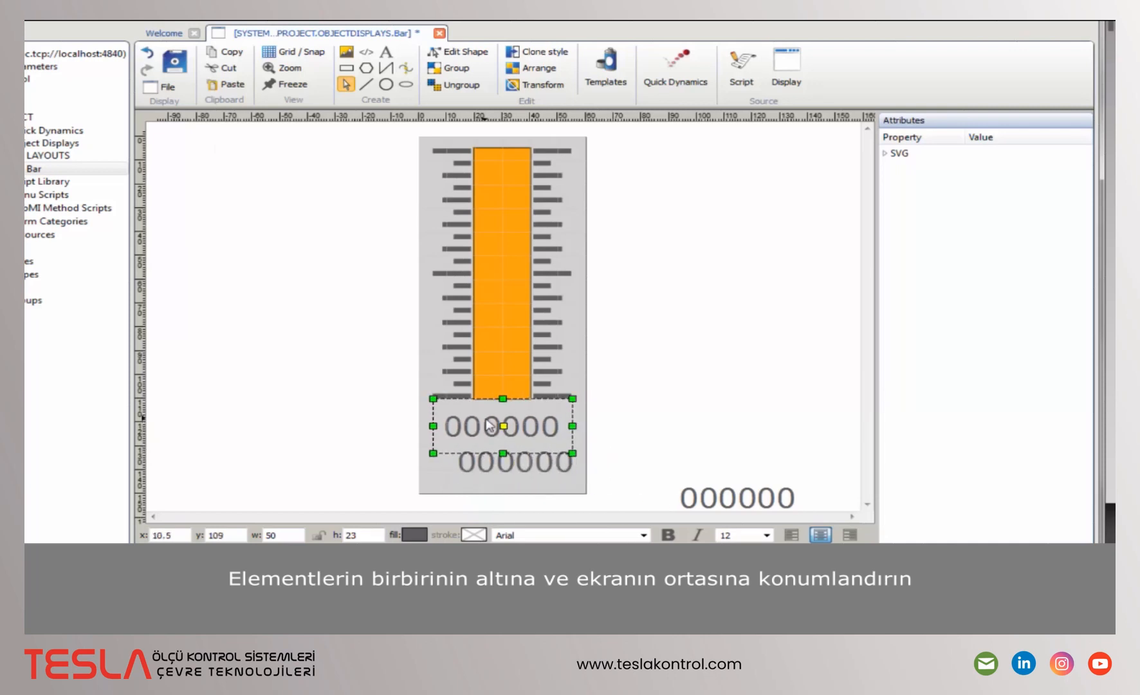
pyautogui.moveTo(497, 469); pyautogui.dragTo(484, 460)
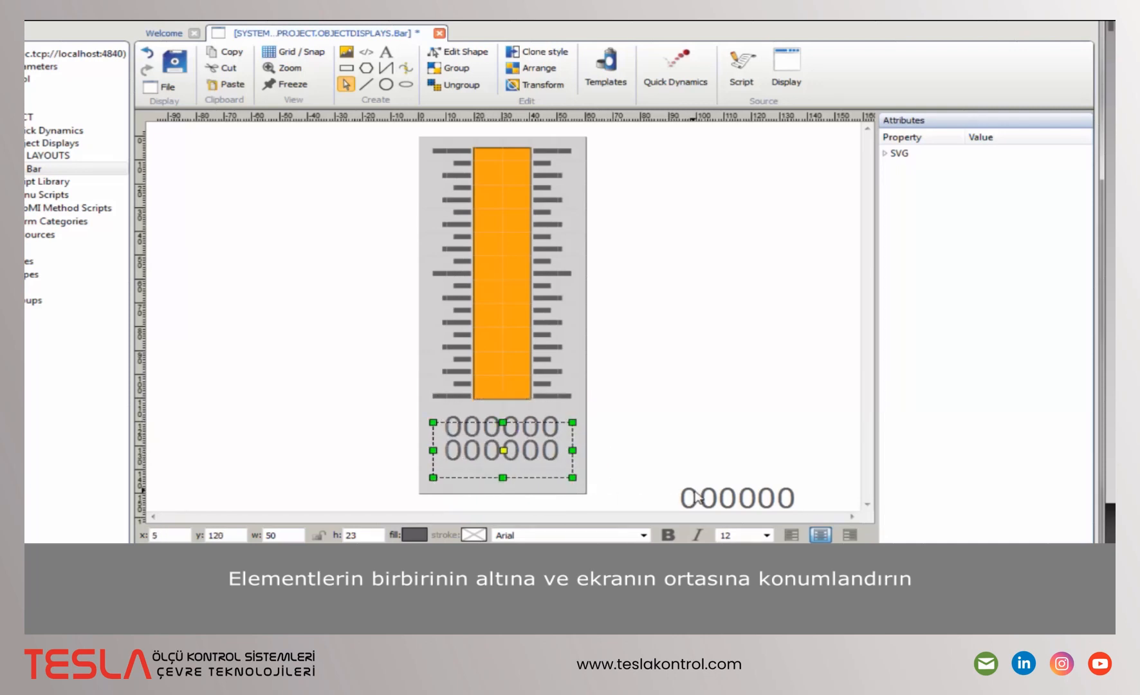
pyautogui.moveTo(688, 493); pyautogui.dragTo(458, 467)
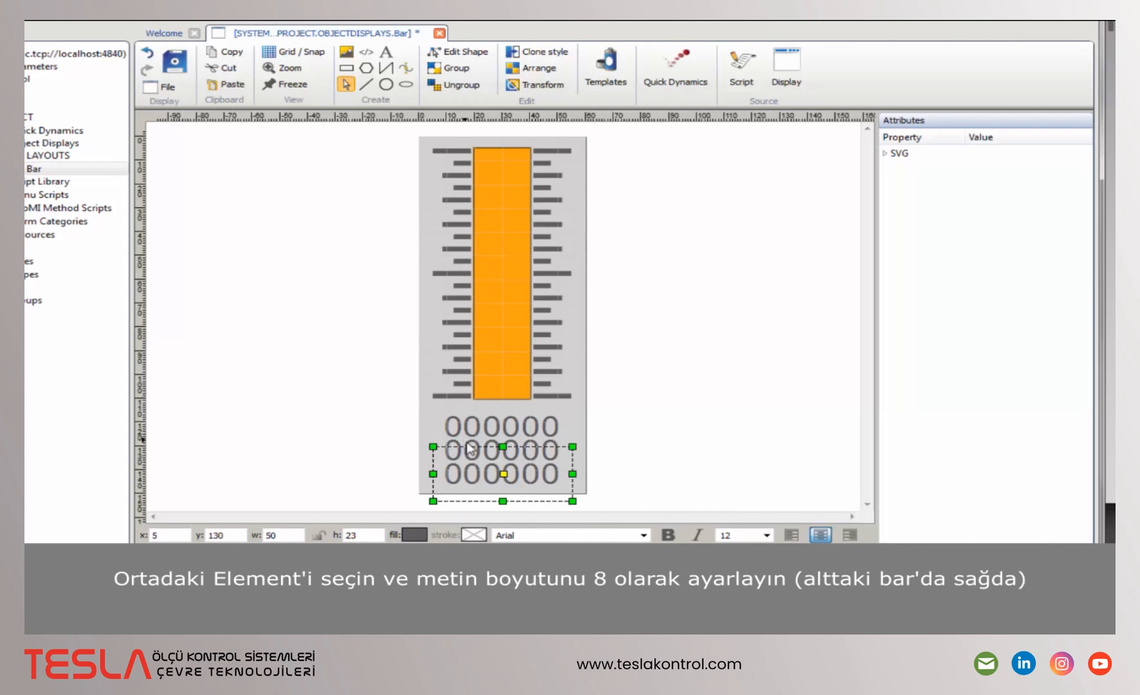
# - Change the middle row to read $UNIT$ at font size 8
pyautogui.click(469, 449)
pyautogui.click(747, 533)
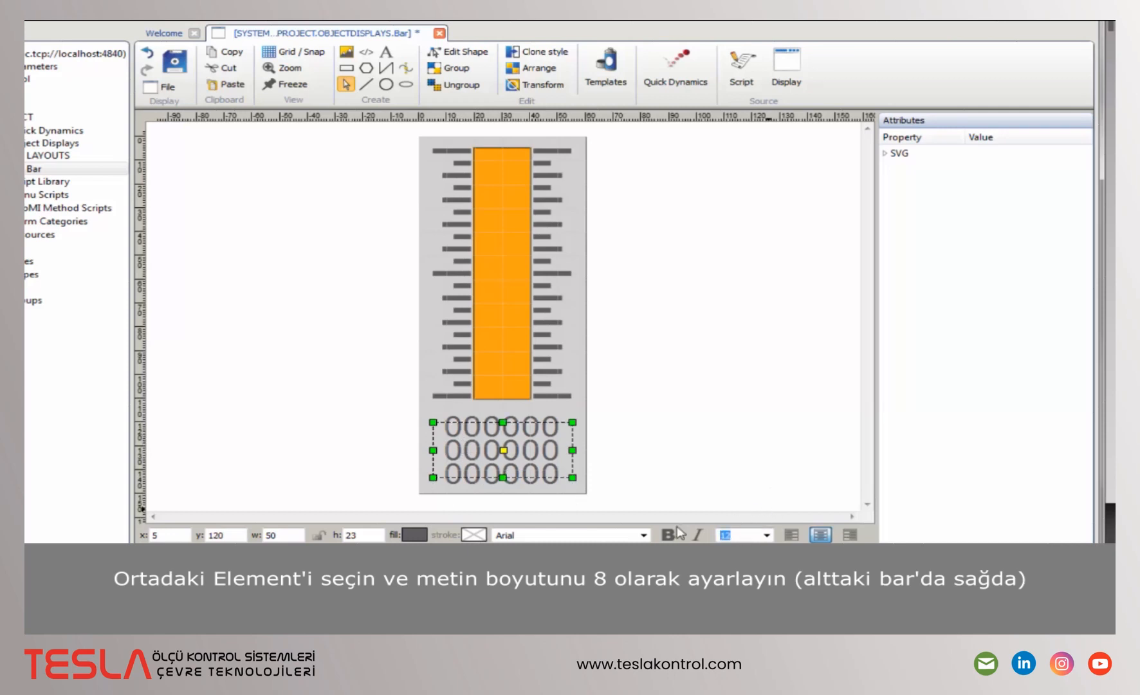
pyautogui.write('8')
pyautogui.press('Return')
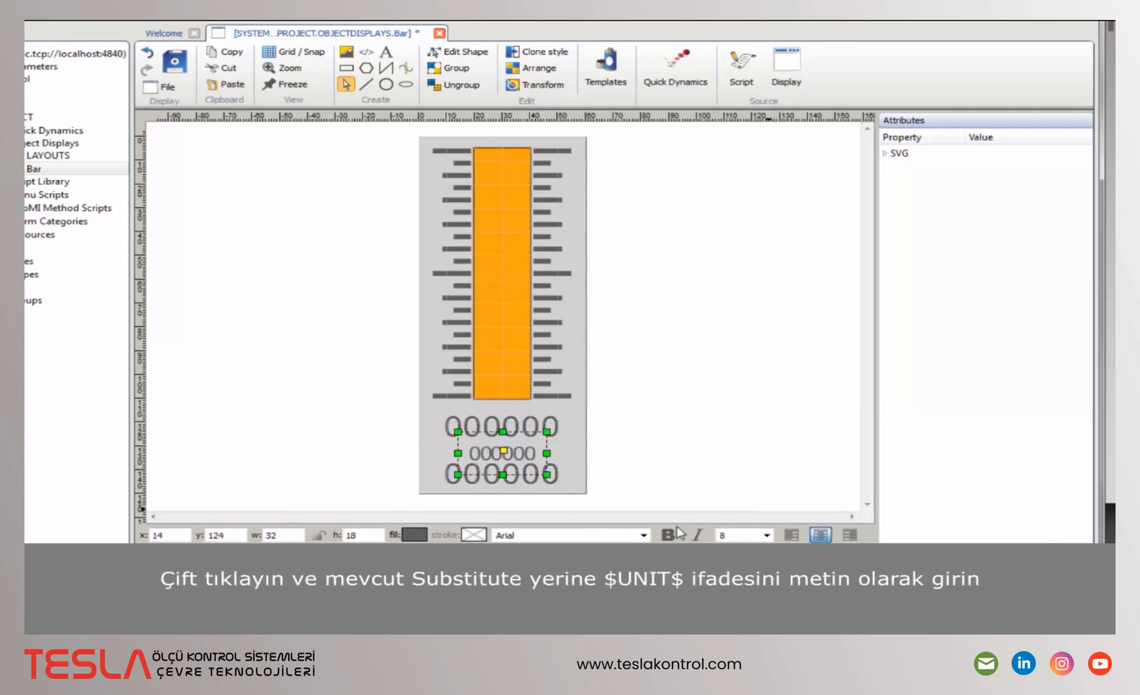
pyautogui.doubleClick(531, 452)
pyautogui.doubleClick(529, 452)
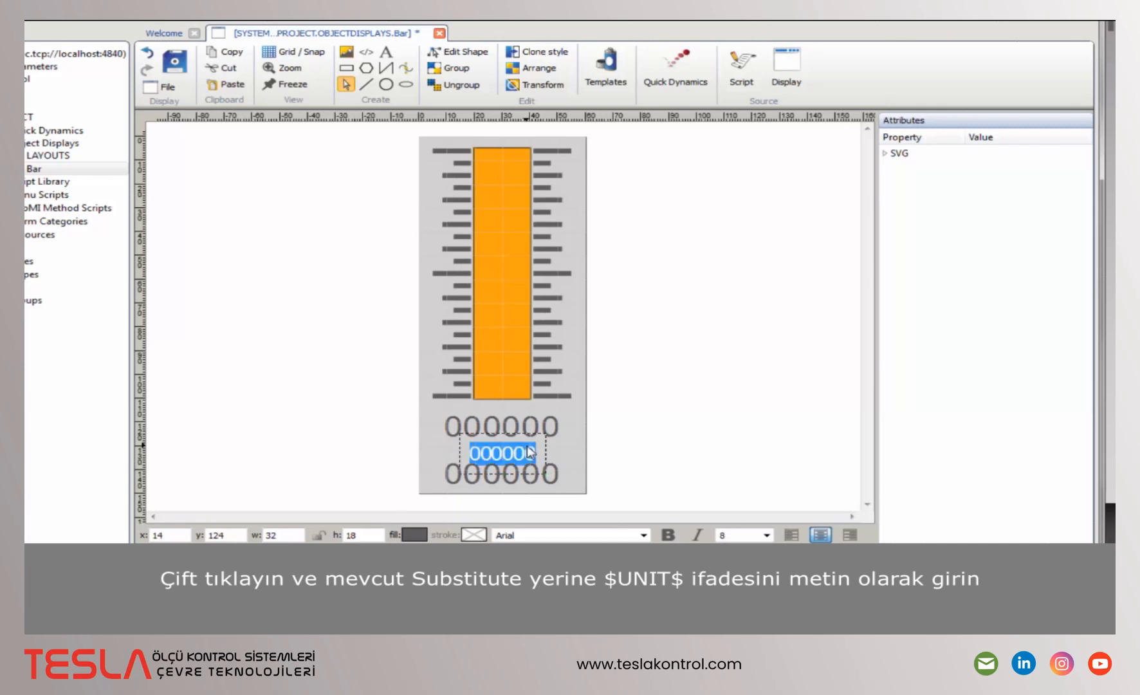
pyautogui.write('$UNIT')
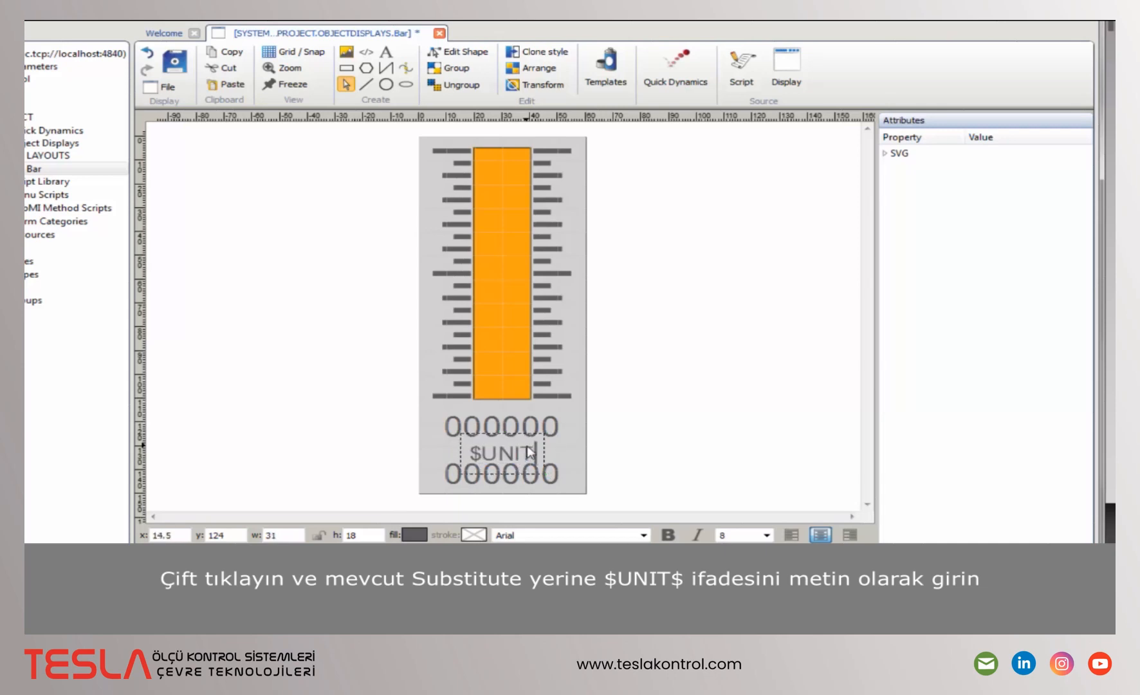
pyautogui.write('$')
pyautogui.press('Return')
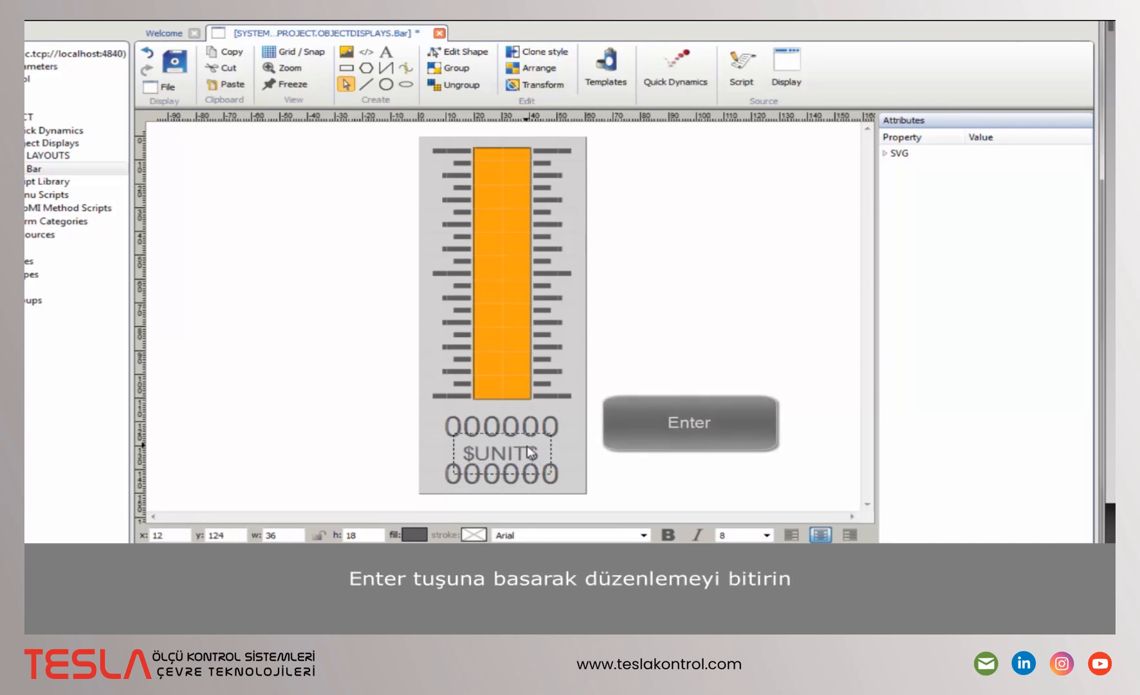
# - Make the bottom row read $LABEL$ at font size 10
pyautogui.click(534, 492)
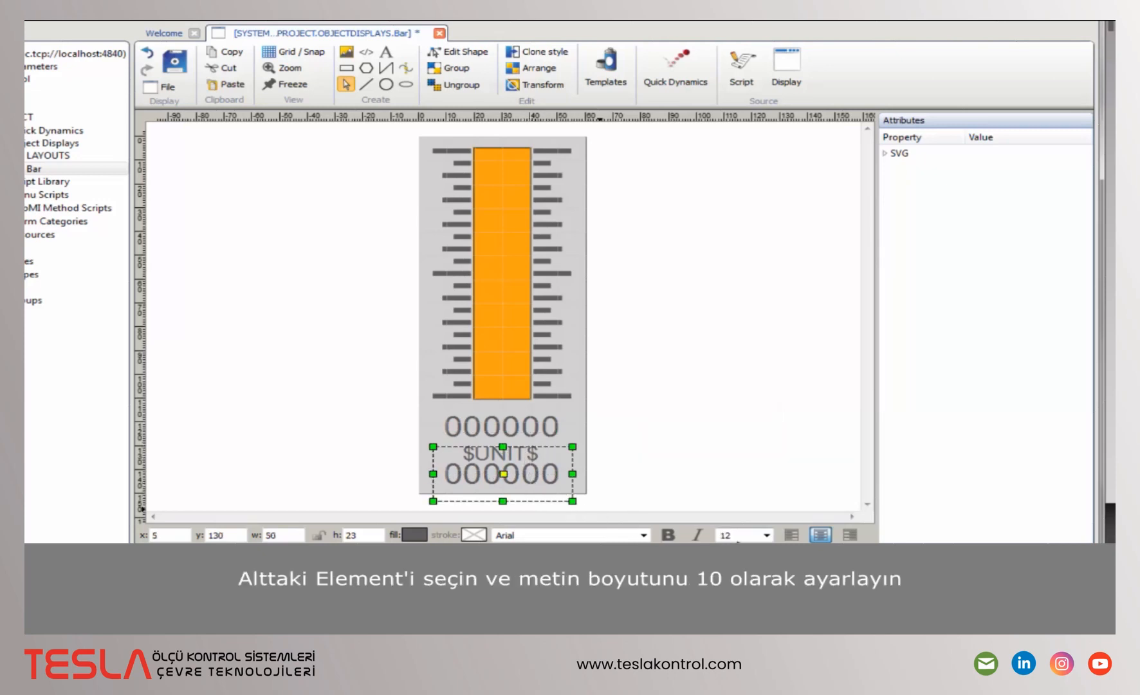
pyautogui.doubleClick(744, 535)
pyautogui.write('10')
pyautogui.doubleClick(543, 480)
pyautogui.hotkey('ctrl', 'a')
pyautogui.write('$LABEL$')
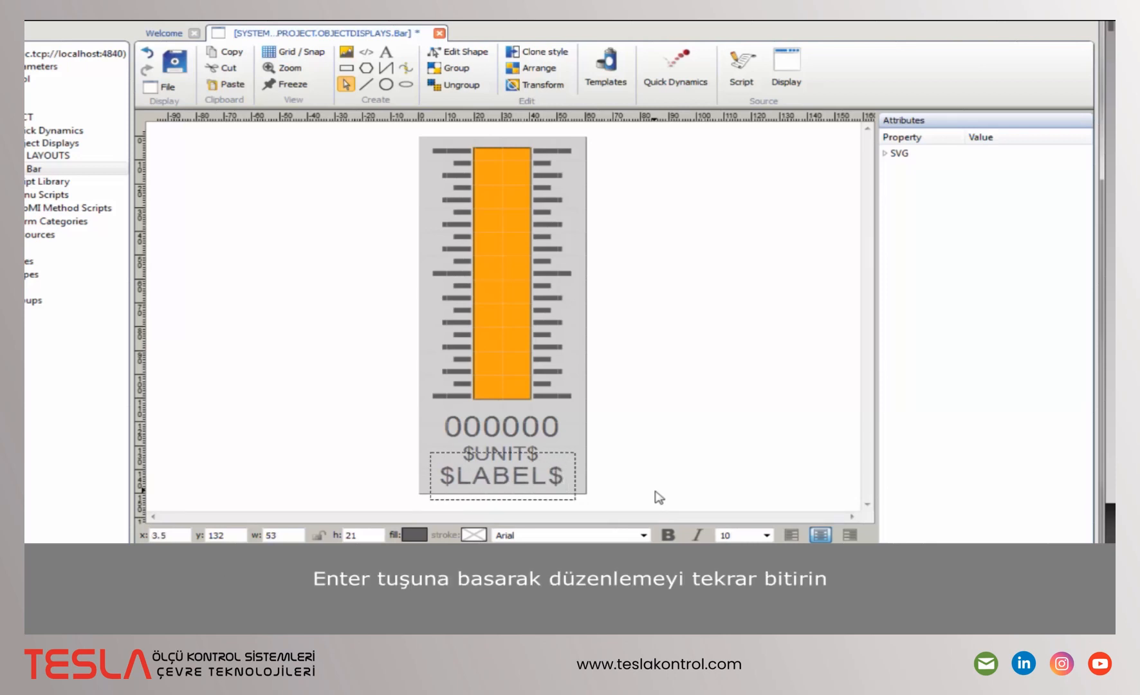
pyautogui.press('Return')
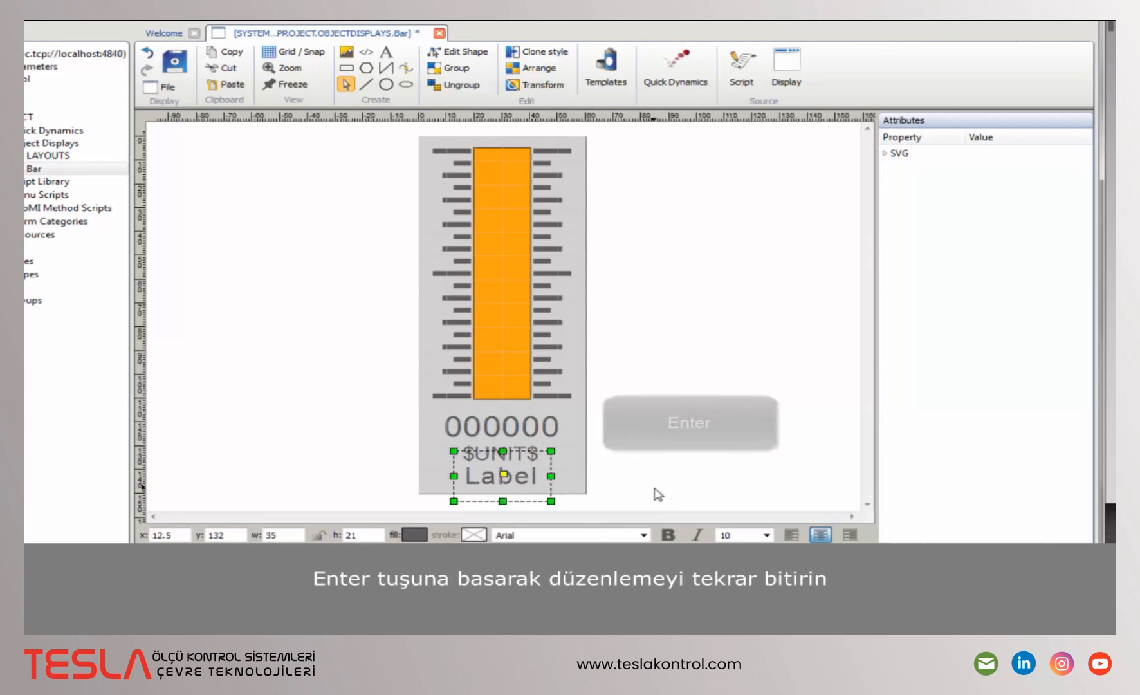
# - Save the display and drag the orange bar's reference point from its centre to the bottom-centre handle
pyautogui.click(179, 61)
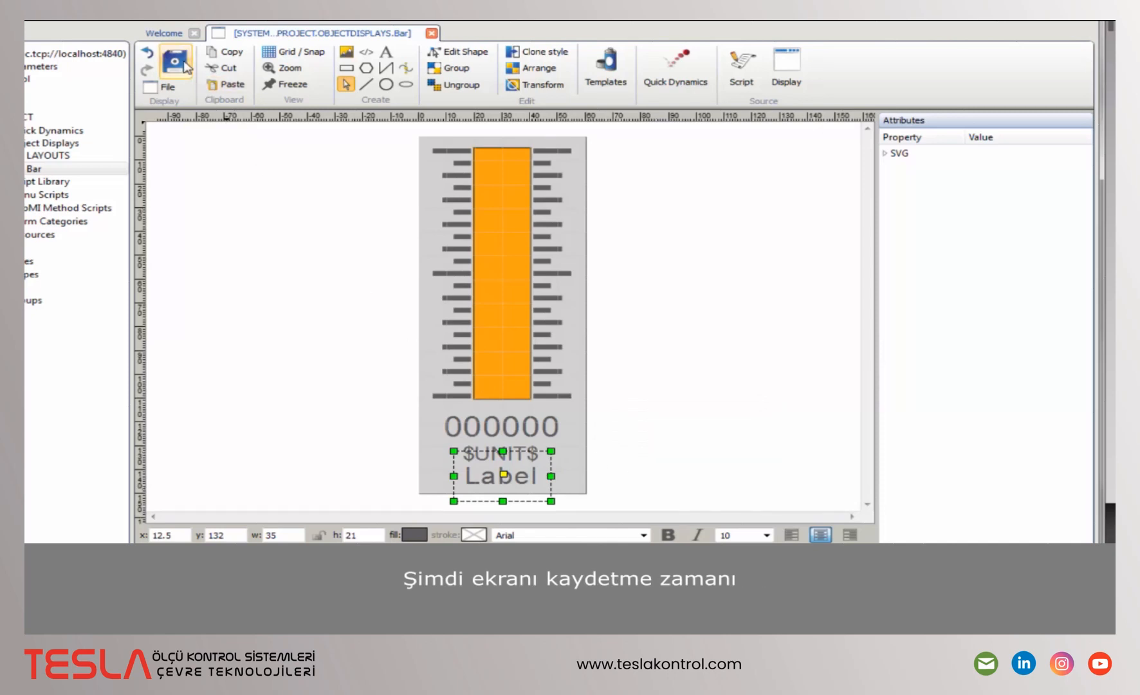
pyautogui.click(504, 174)
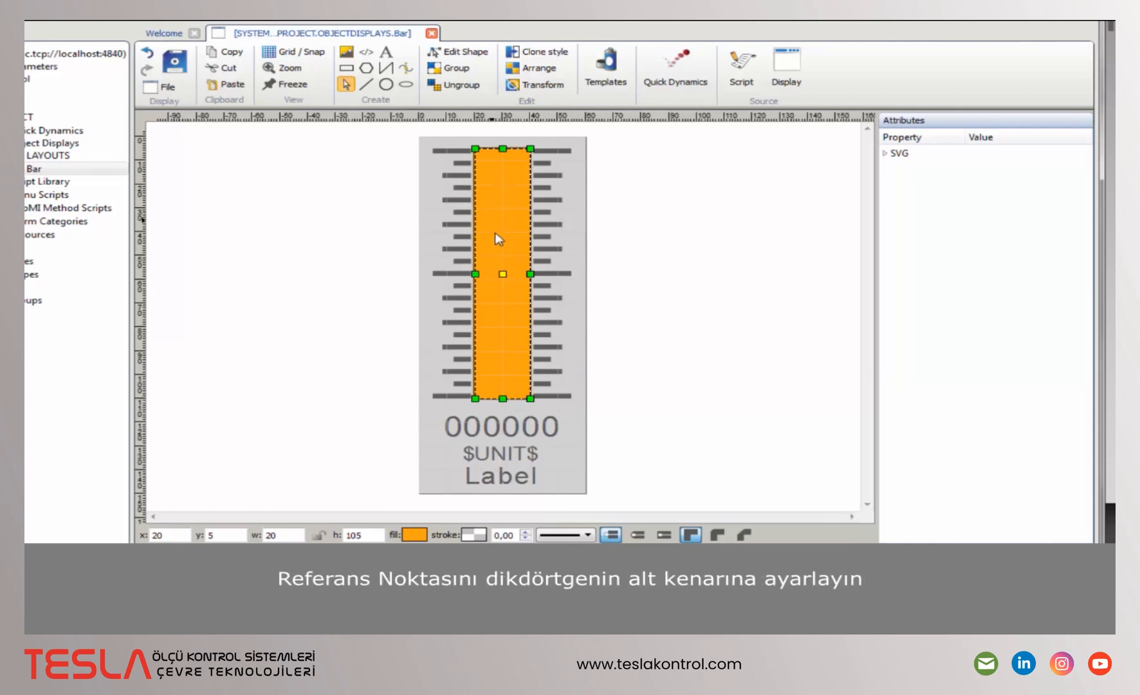
pyautogui.moveTo(504, 278); pyautogui.dragTo(503, 398)
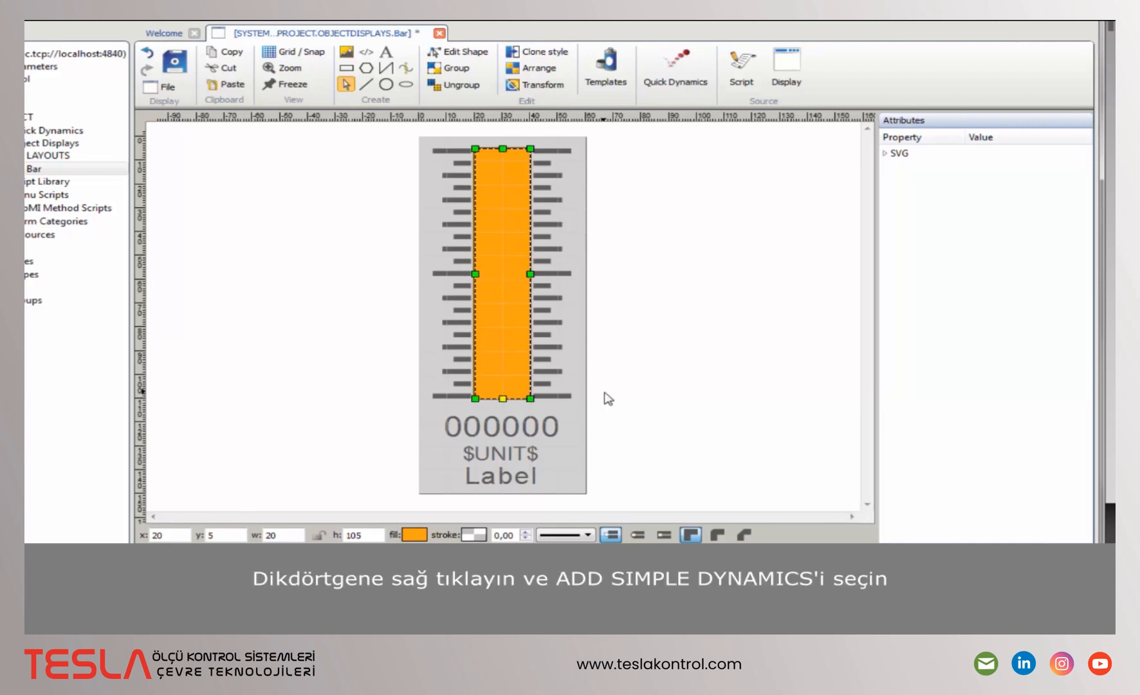
# - Add a simple dynamic to the orange bar driven by the relative myBase parameter
pyautogui.rightClick(508, 186)
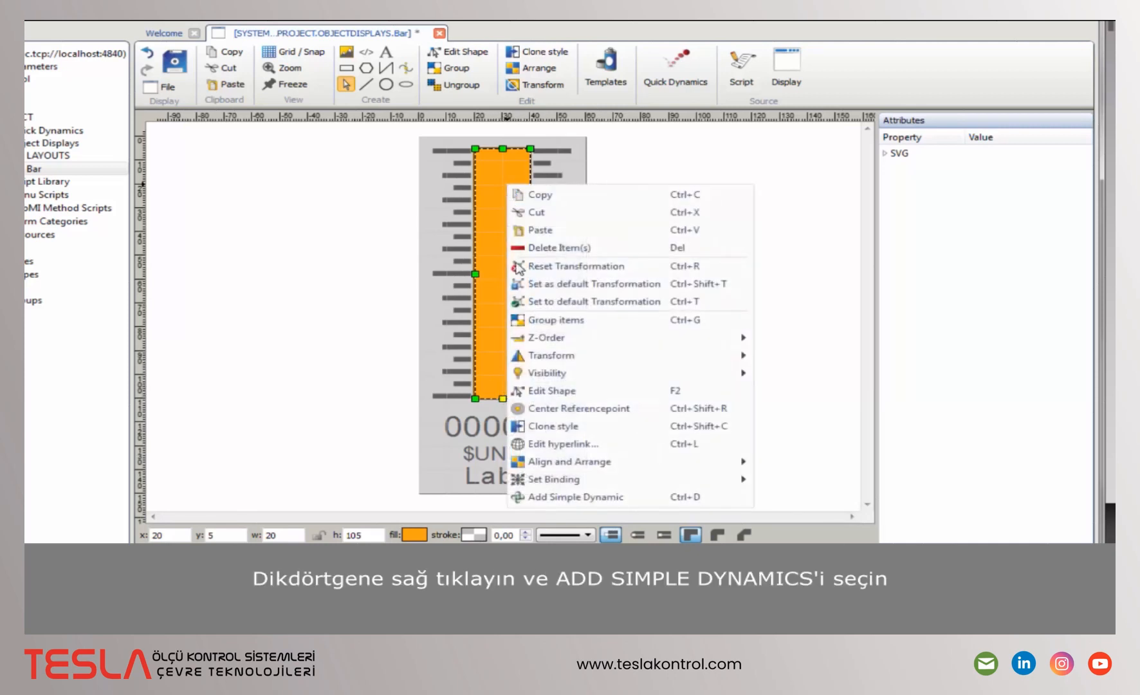
pyautogui.click(637, 499)
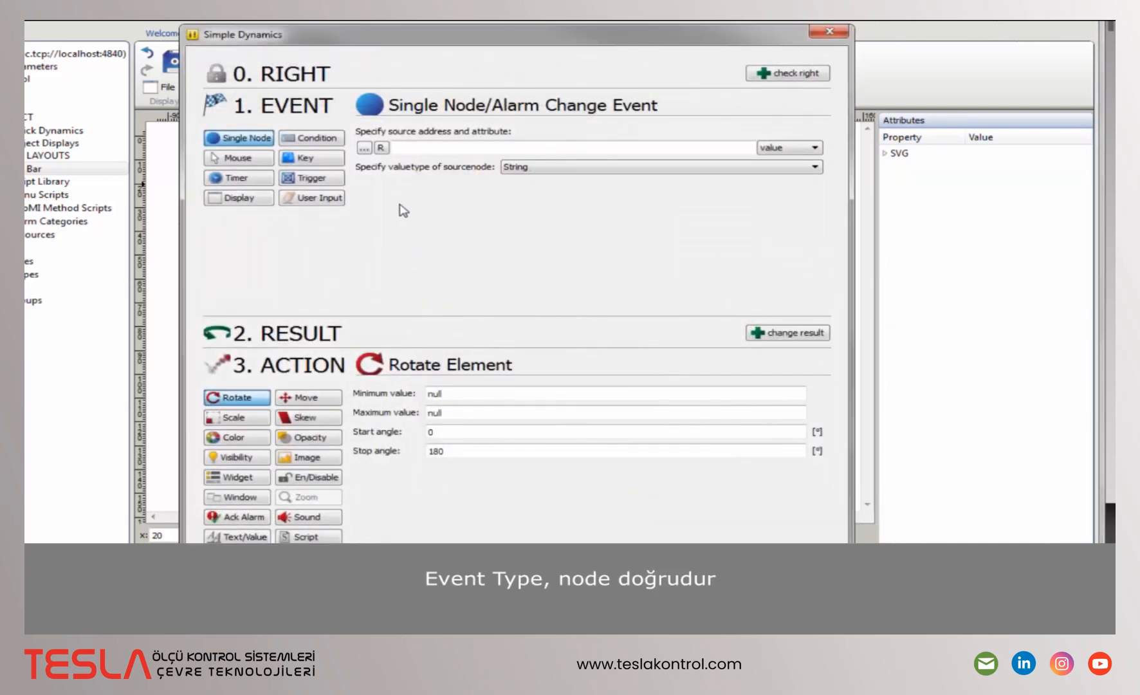
pyautogui.click(381, 148)
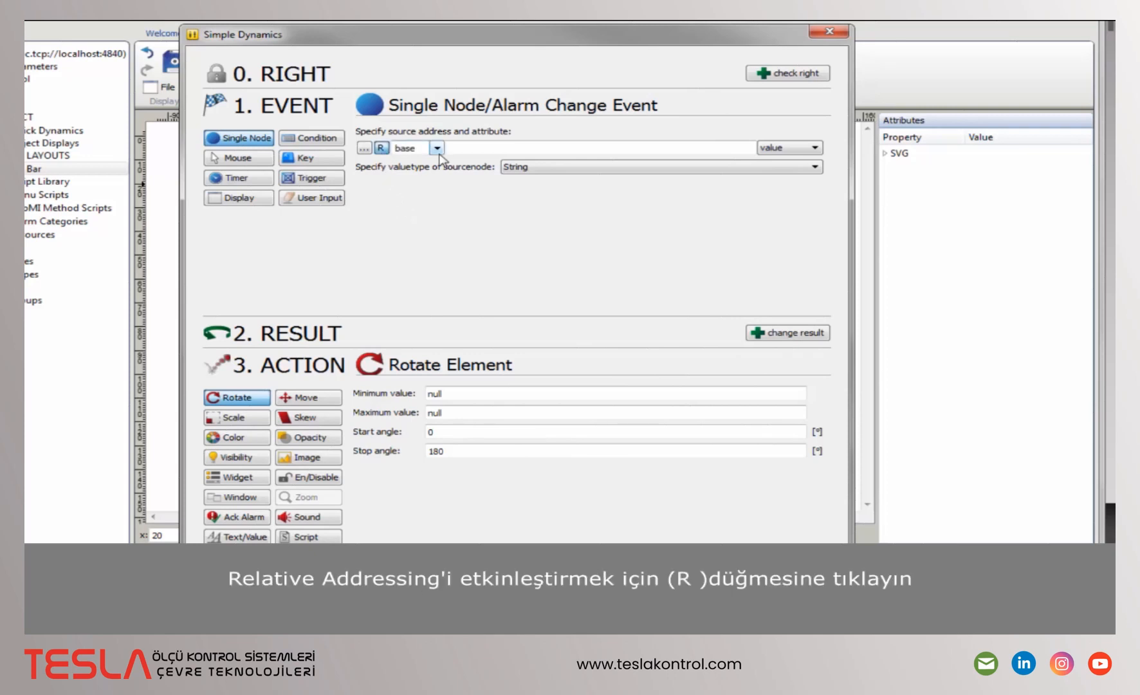
pyautogui.click(437, 149)
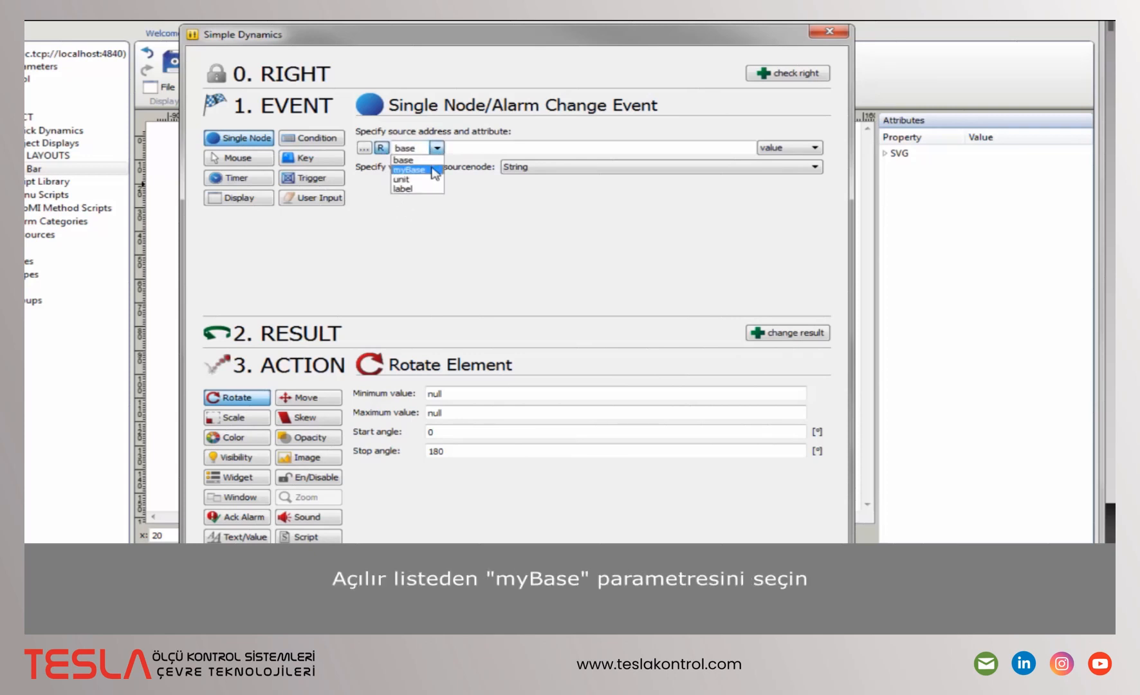
pyautogui.click(434, 170)
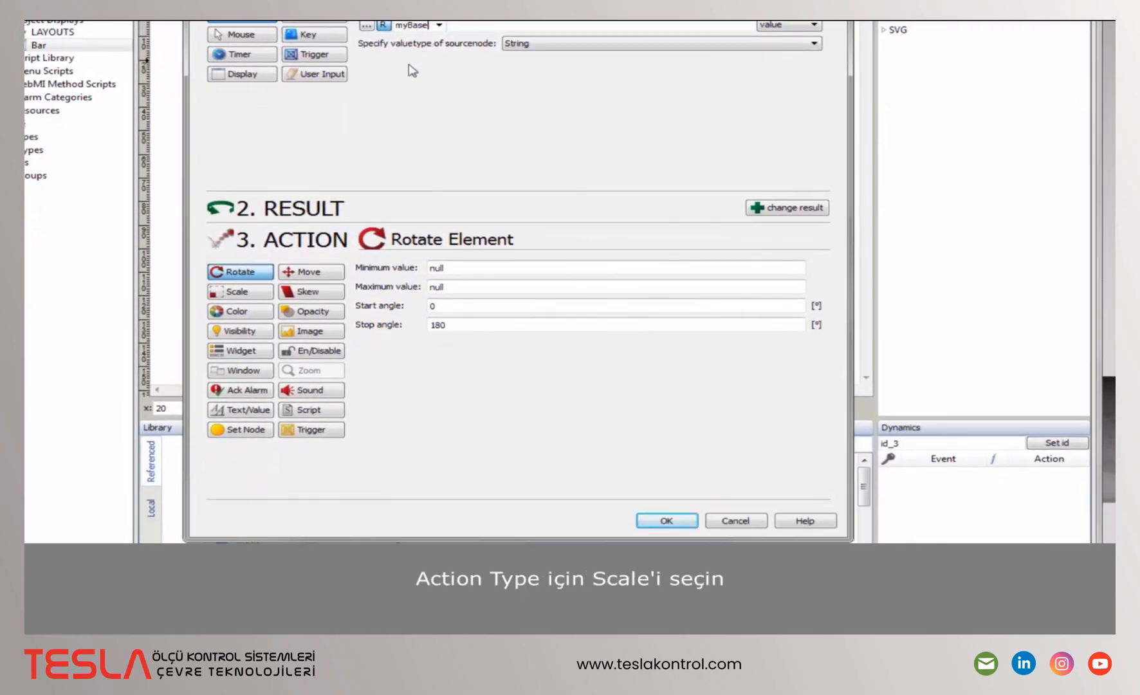
# - Make the dynamic scale the bar from 0 to 100, vertically only, and confirm
pyautogui.click(264, 341)
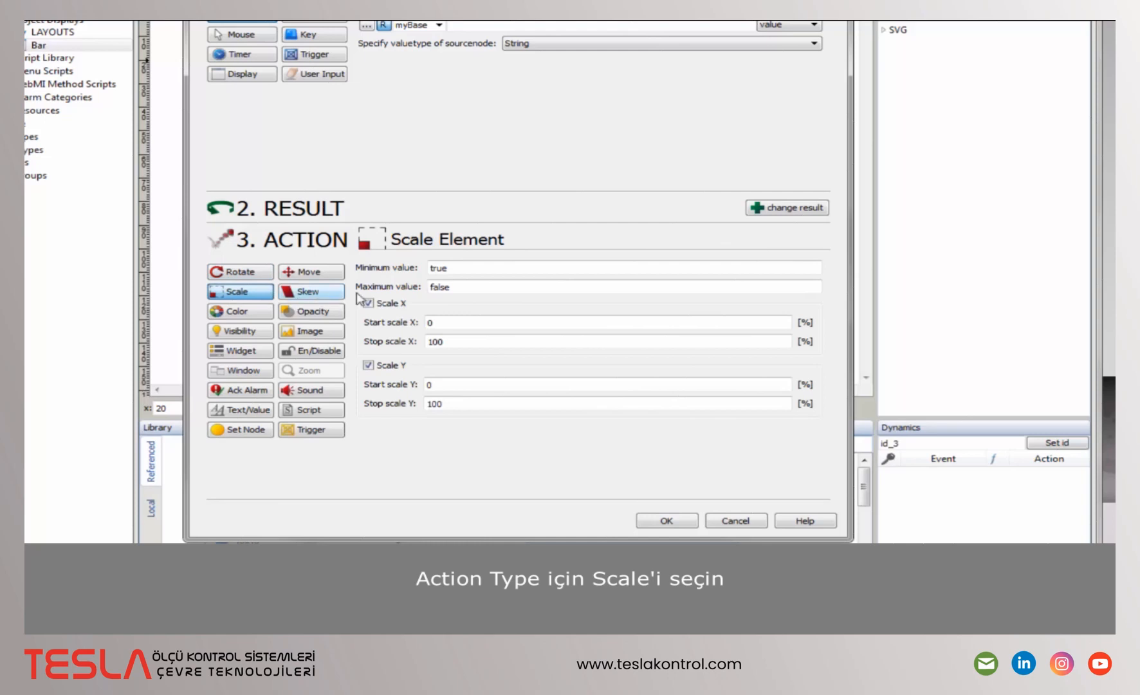
pyautogui.click(452, 265)
pyautogui.moveTo(453, 265); pyautogui.dragTo(386, 260)
pyautogui.write('0')
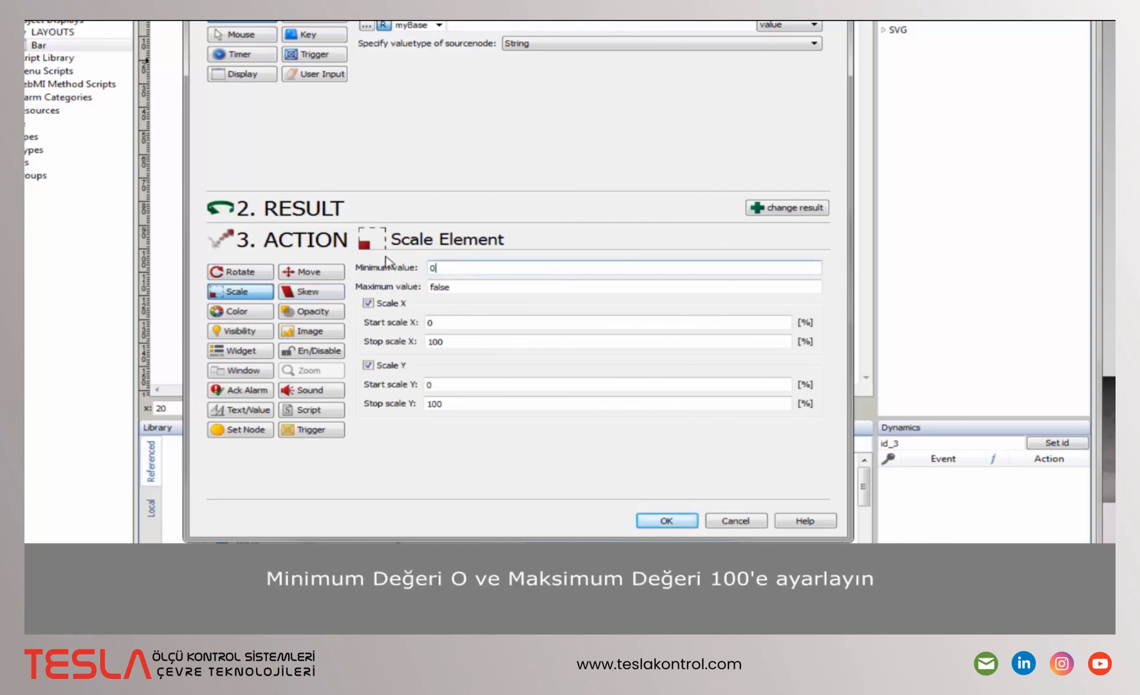
pyautogui.press('Tab')
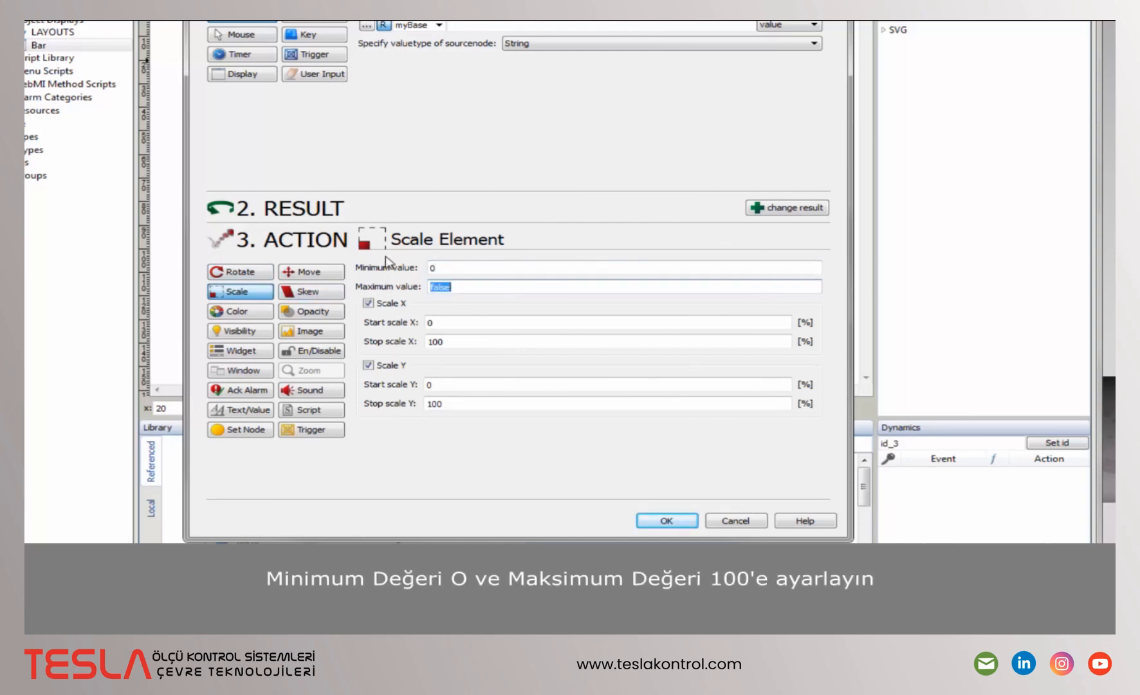
pyautogui.write('100')
pyautogui.click(370, 304)
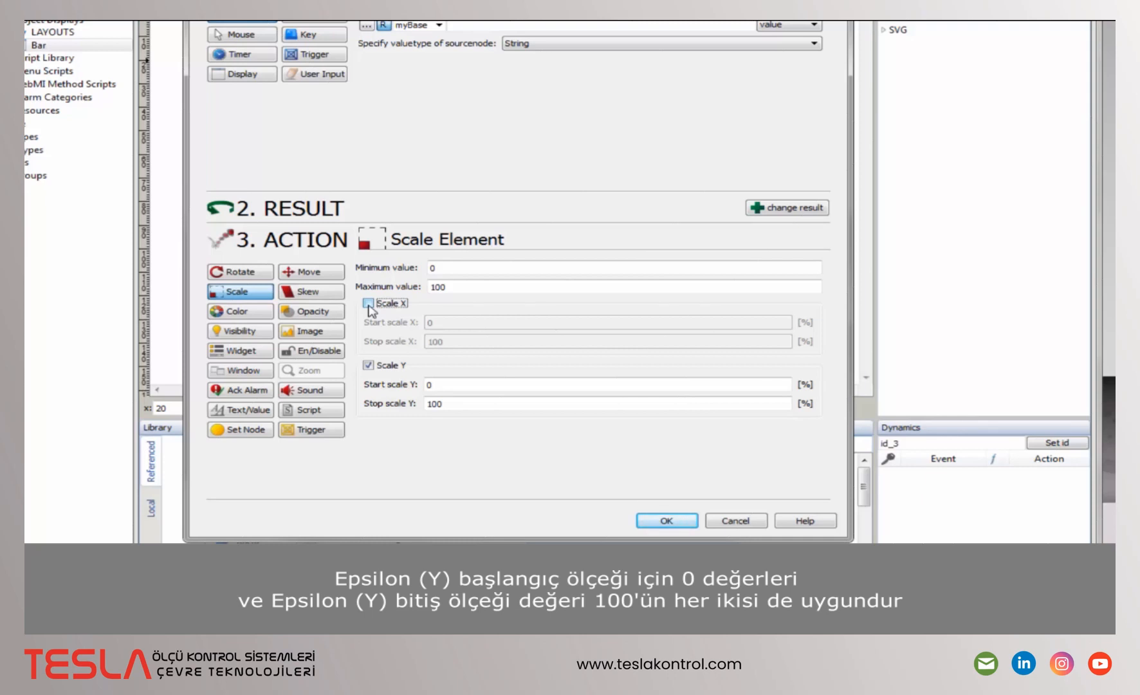
pyautogui.click(666, 521)
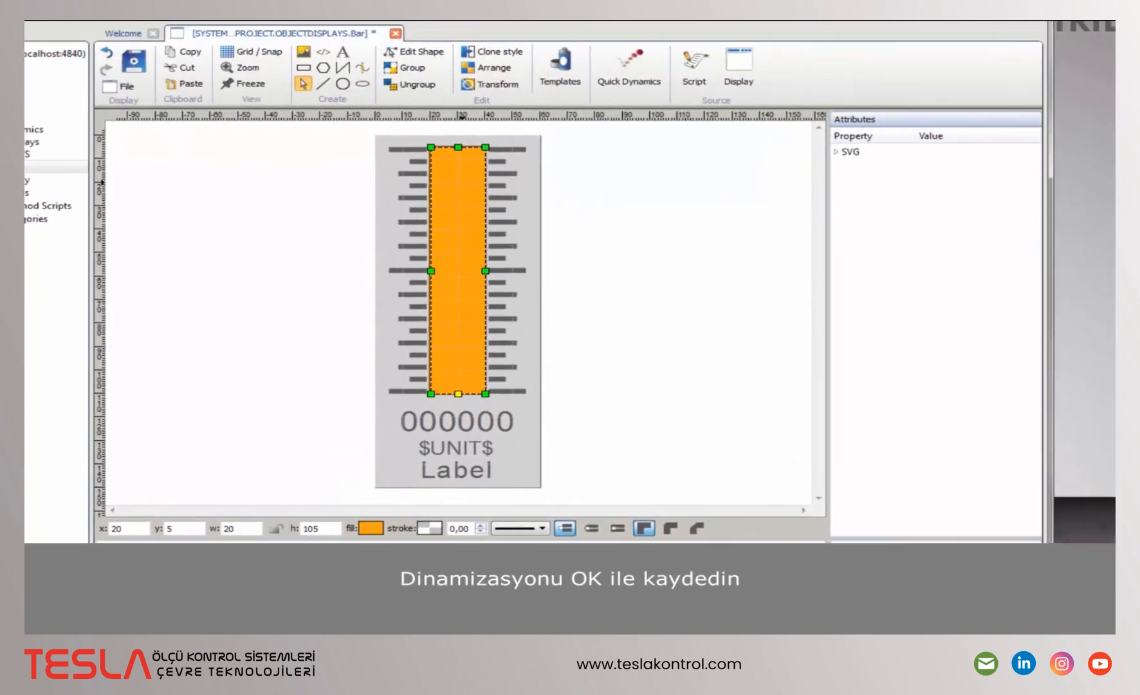
# - Give the 000000 text a Set Text quick dynamic sourced from relative myBase, 0 decimals
pyautogui.click(510, 422)
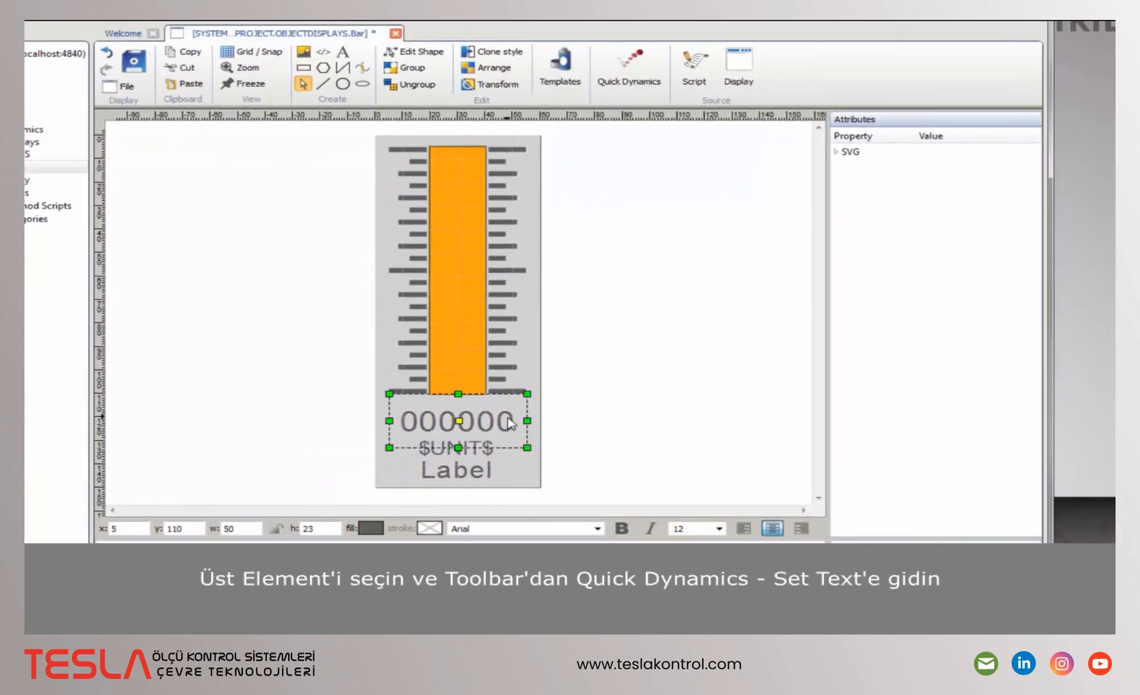
pyautogui.click(629, 64)
pyautogui.scroll(-5, 663, 244)
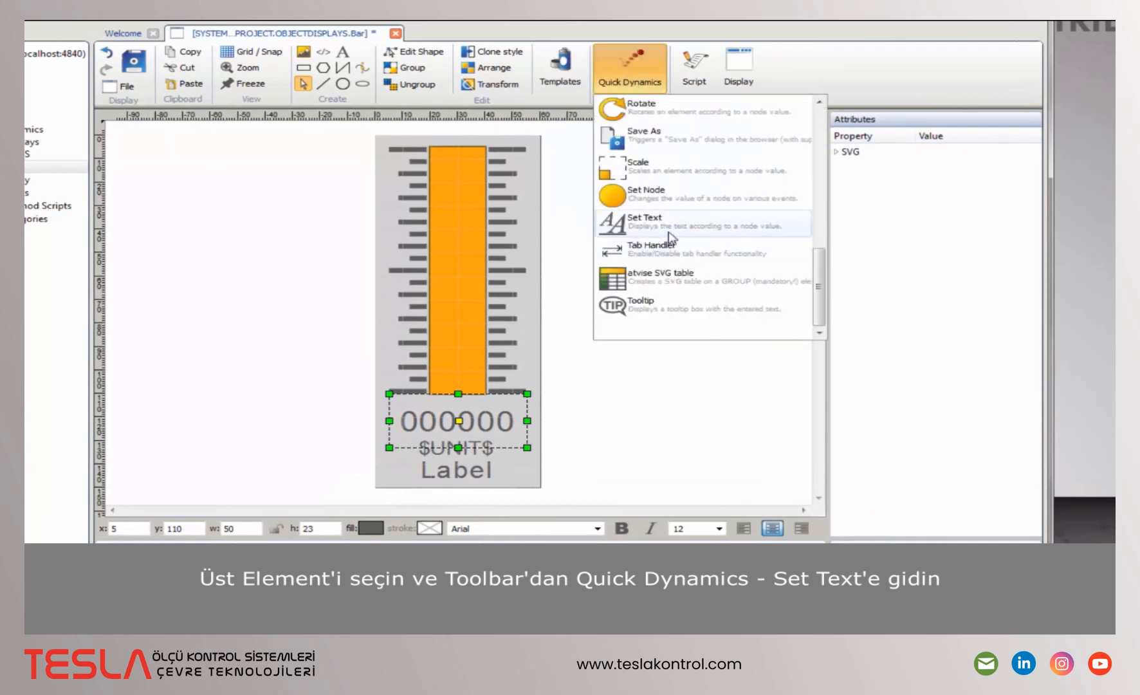
pyautogui.click(669, 233)
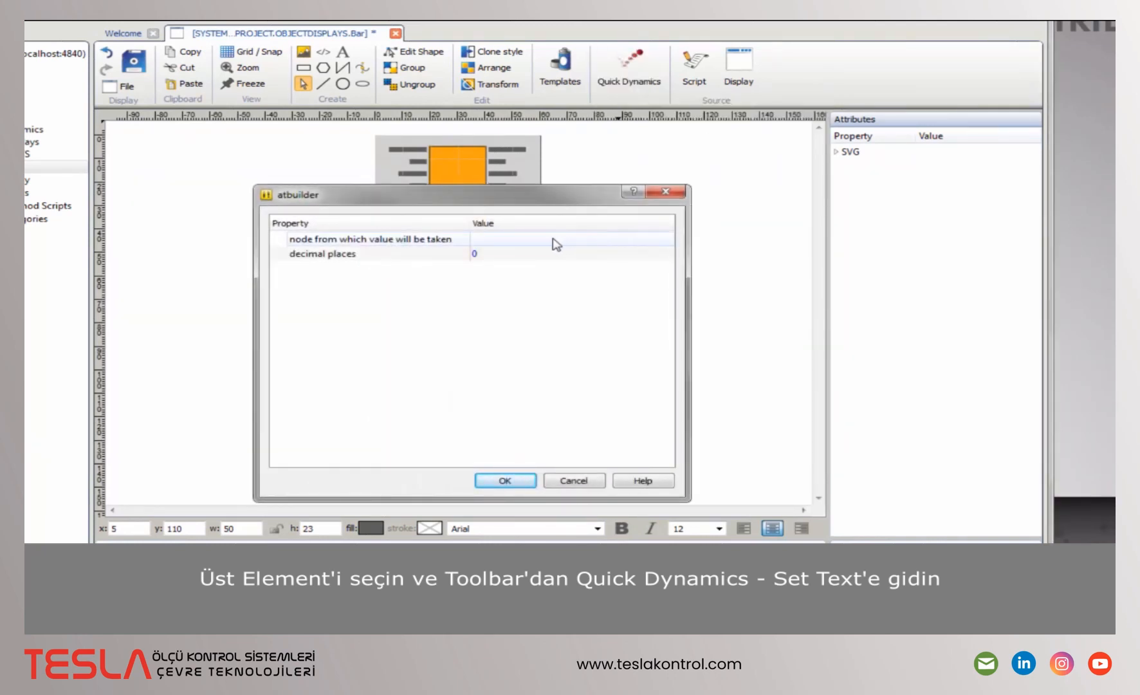
pyautogui.click(541, 239)
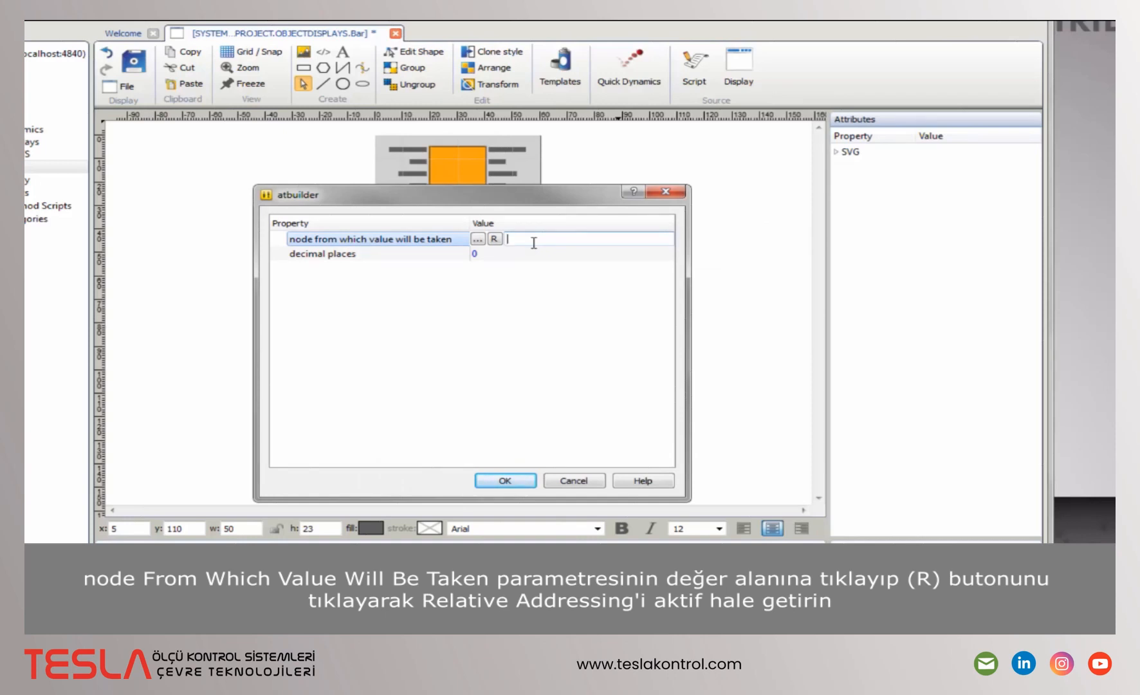
pyautogui.click(494, 239)
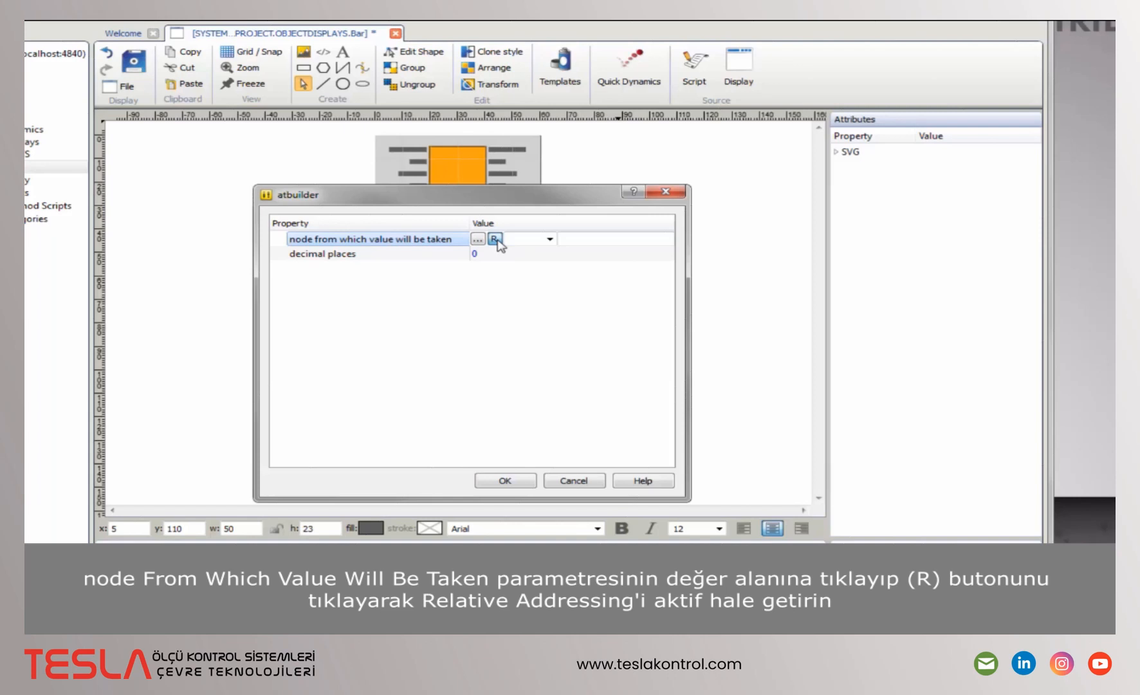
pyautogui.click(550, 239)
pyautogui.click(541, 261)
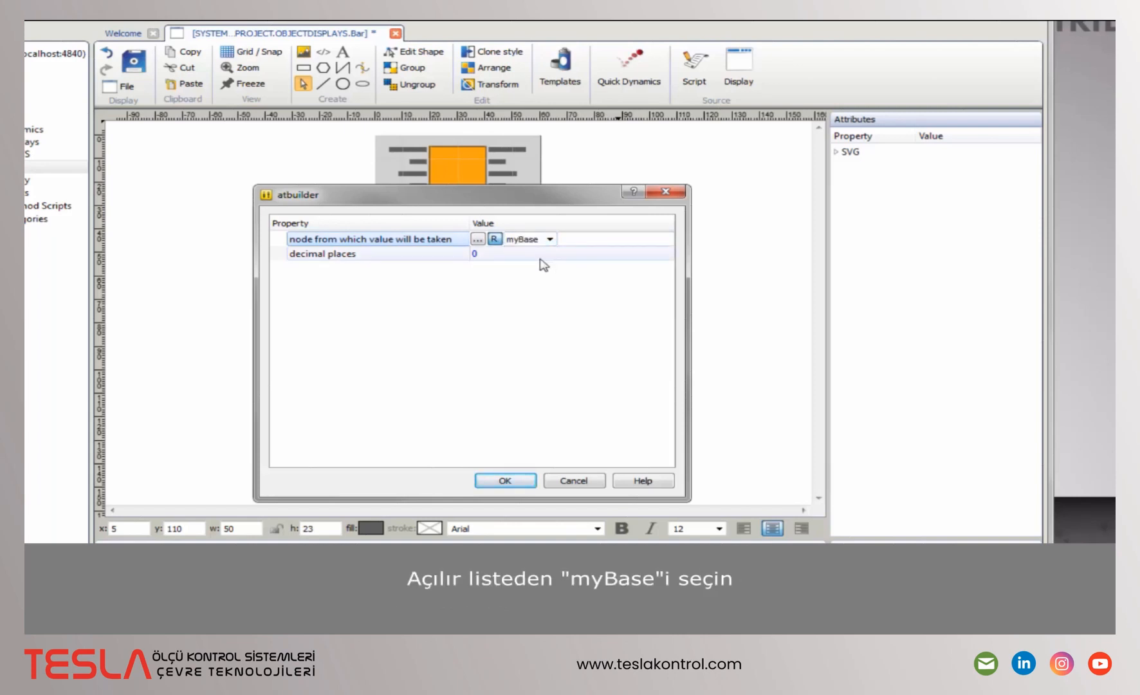
pyautogui.press('Return')
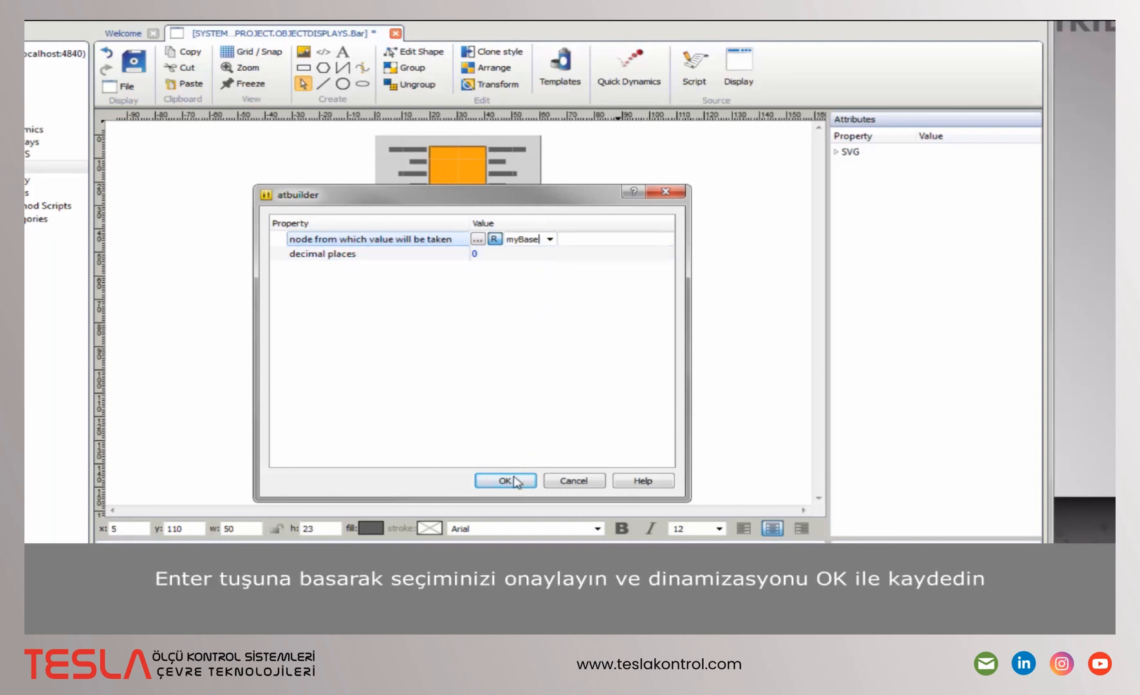
pyautogui.press('Return')
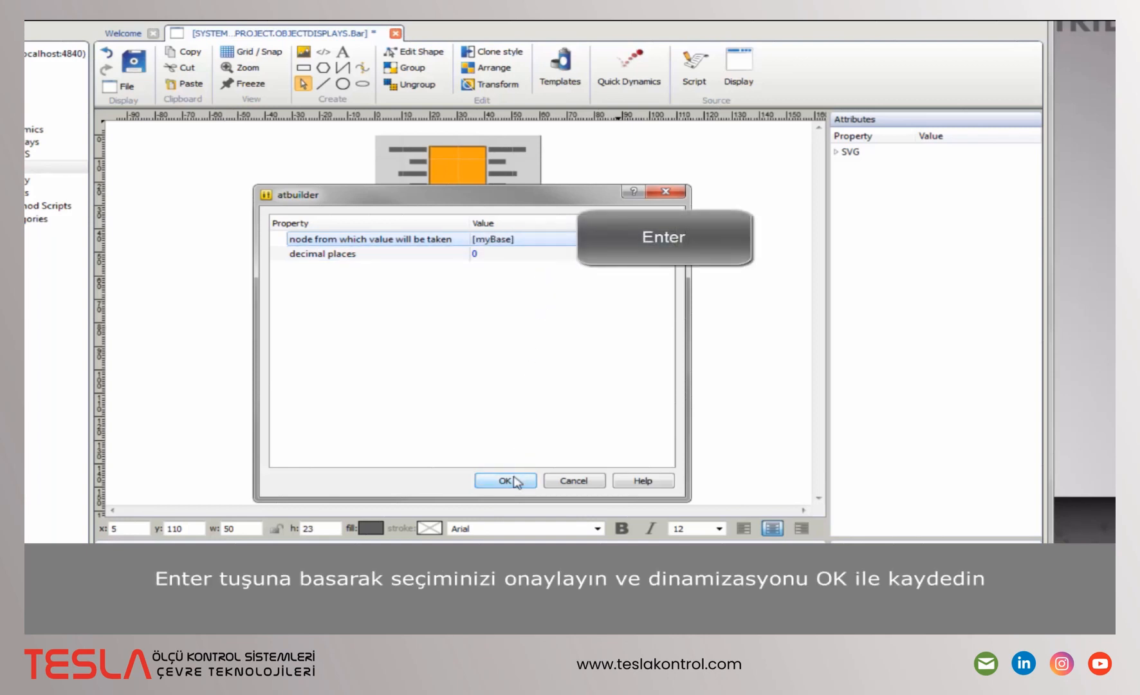
pyautogui.click(521, 483)
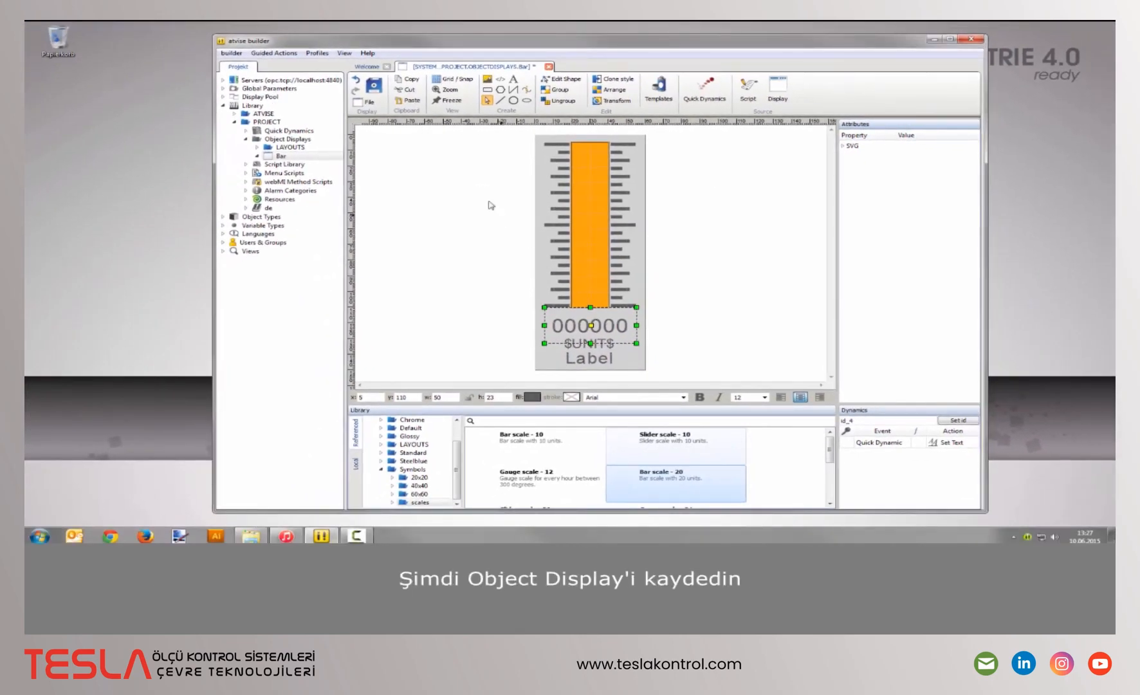
# - Save the Bar display and expand My Server in the project tree
pyautogui.click(375, 91)
pyautogui.doubleClick(236, 80)
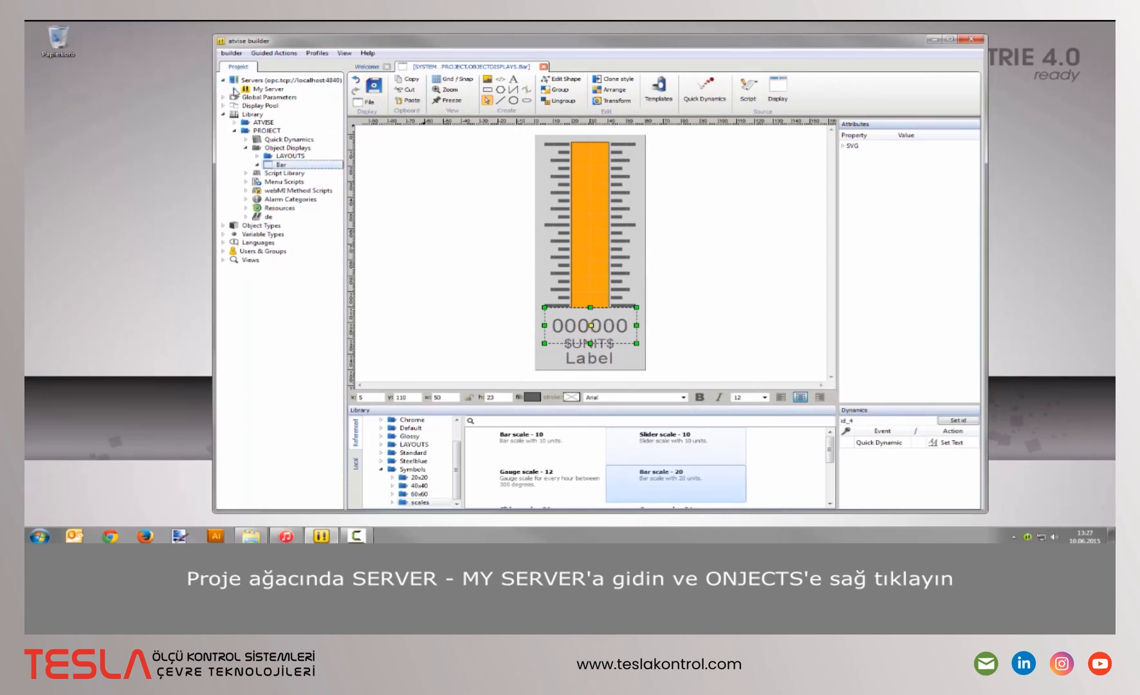
pyautogui.click(234, 90)
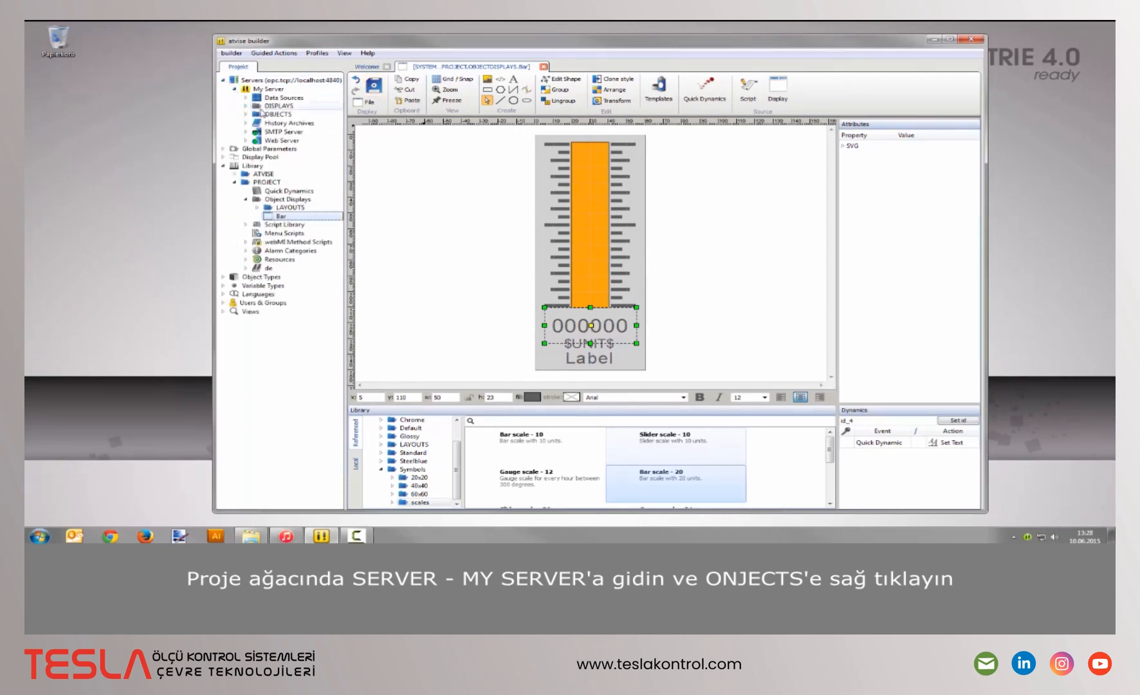
# - Add an Int32 node named motor under OBJECTS, then expand the DISPLAYS folder
pyautogui.rightClick(308, 118)
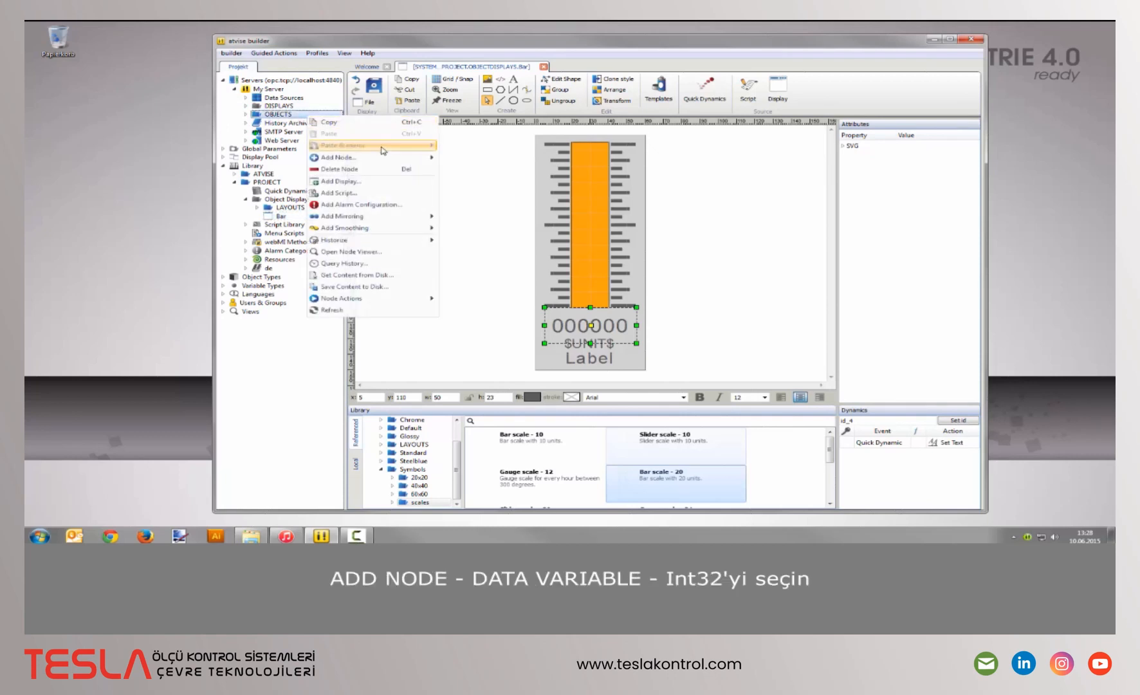
pyautogui.moveTo(406, 158)
pyautogui.moveTo(485, 172)
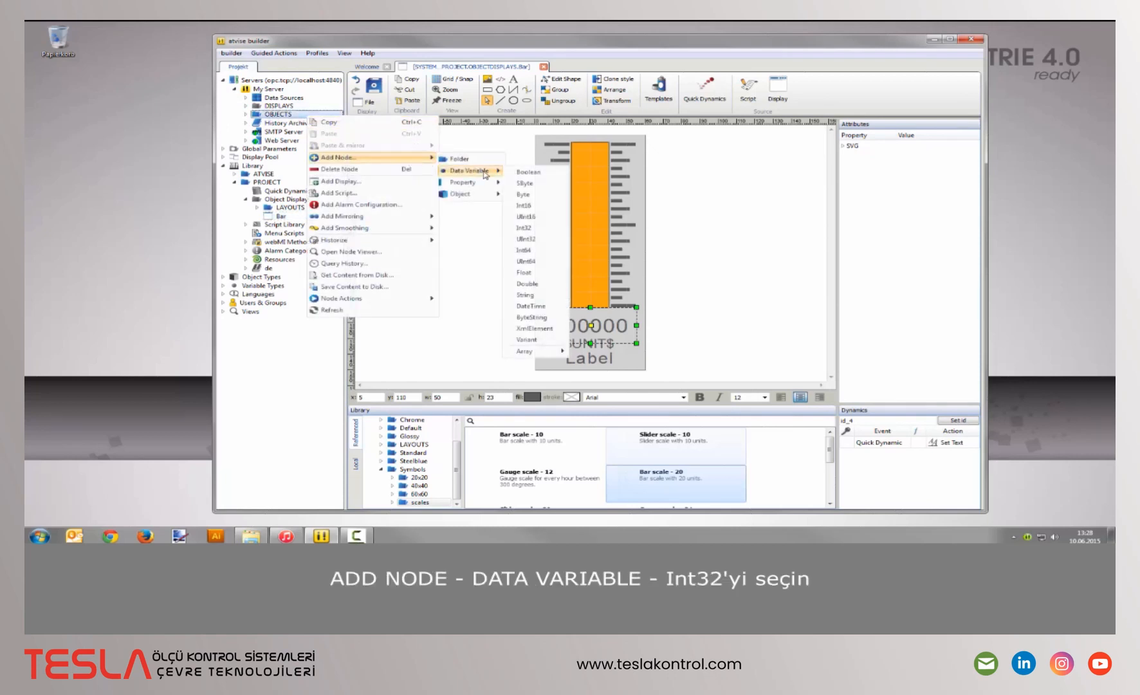
pyautogui.click(528, 227)
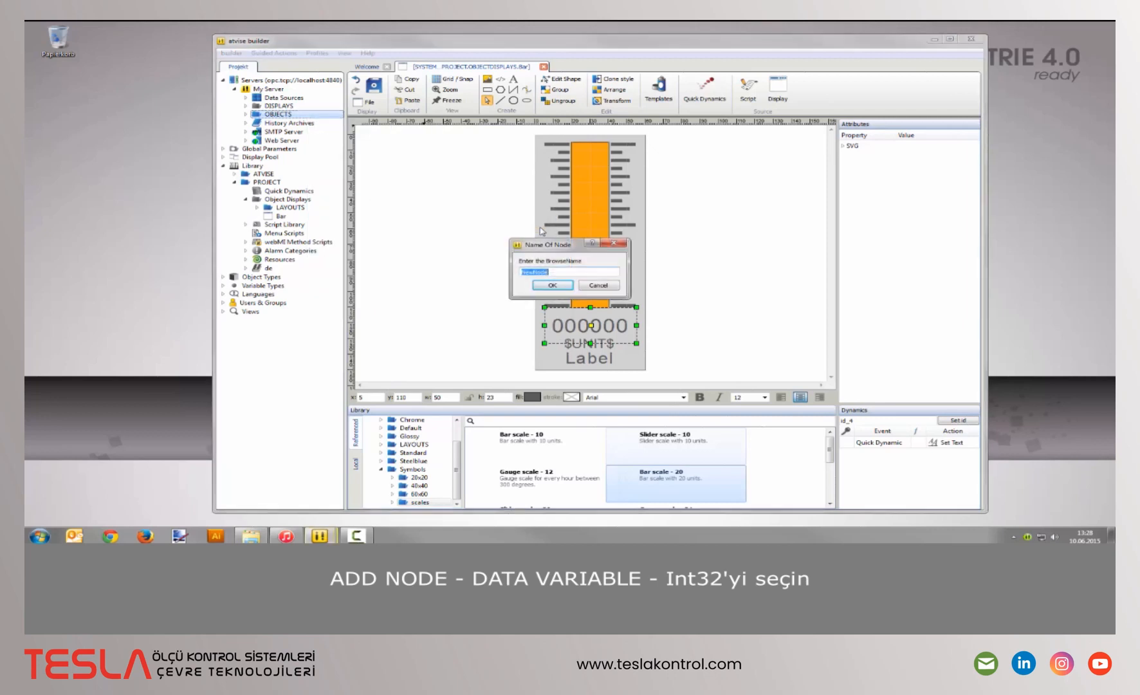
pyautogui.write('motor')
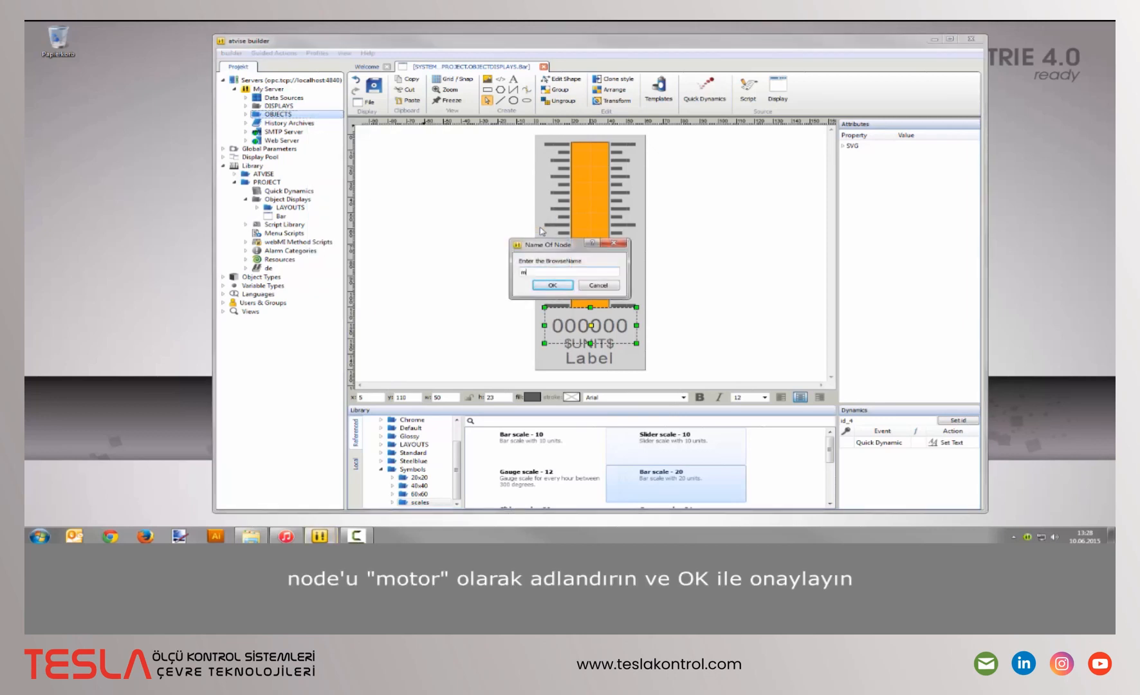
pyautogui.click(560, 285)
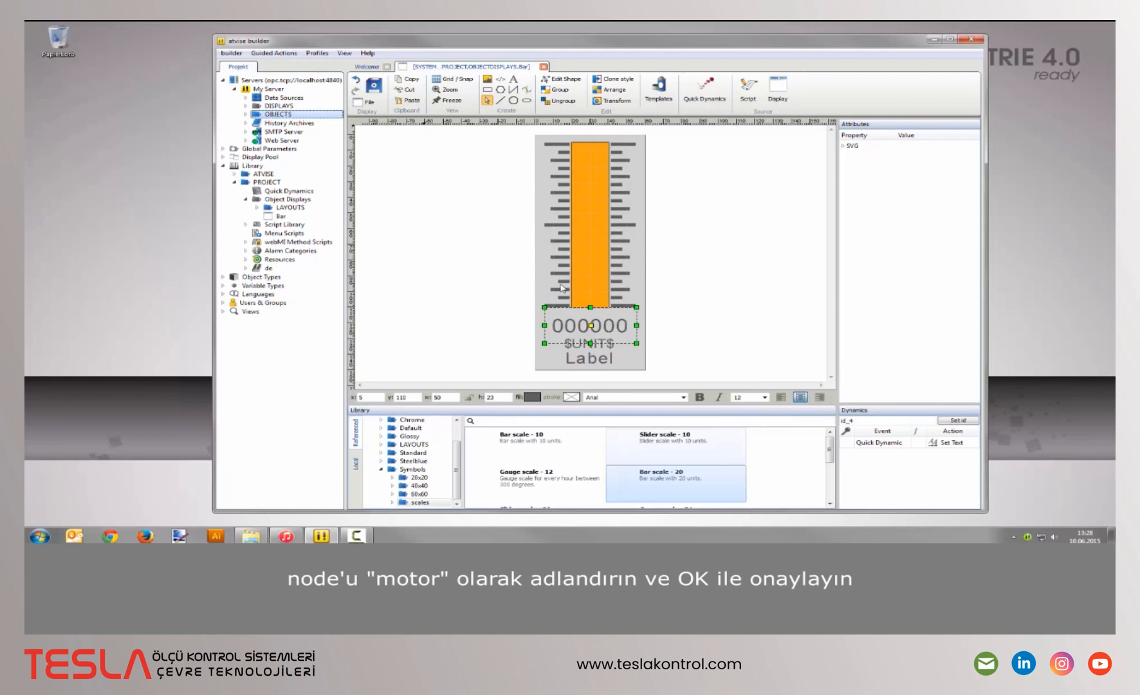
pyautogui.click(246, 106)
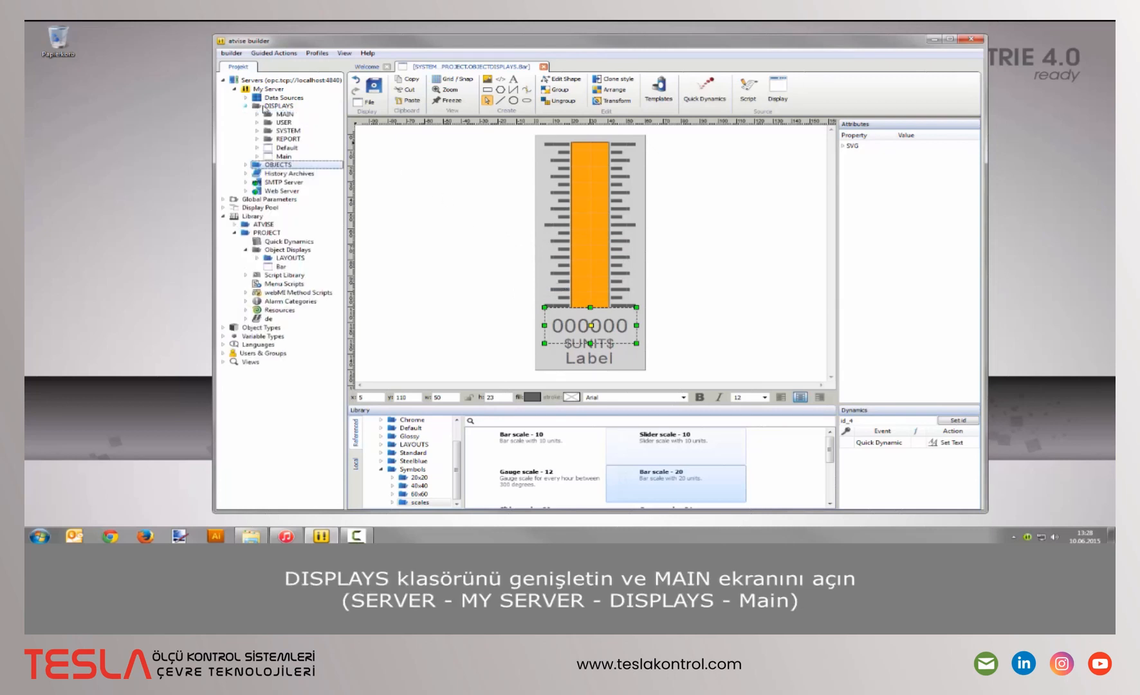
# - Open the Main display and place a Bar object in its centre
pyautogui.doubleClick(316, 156)
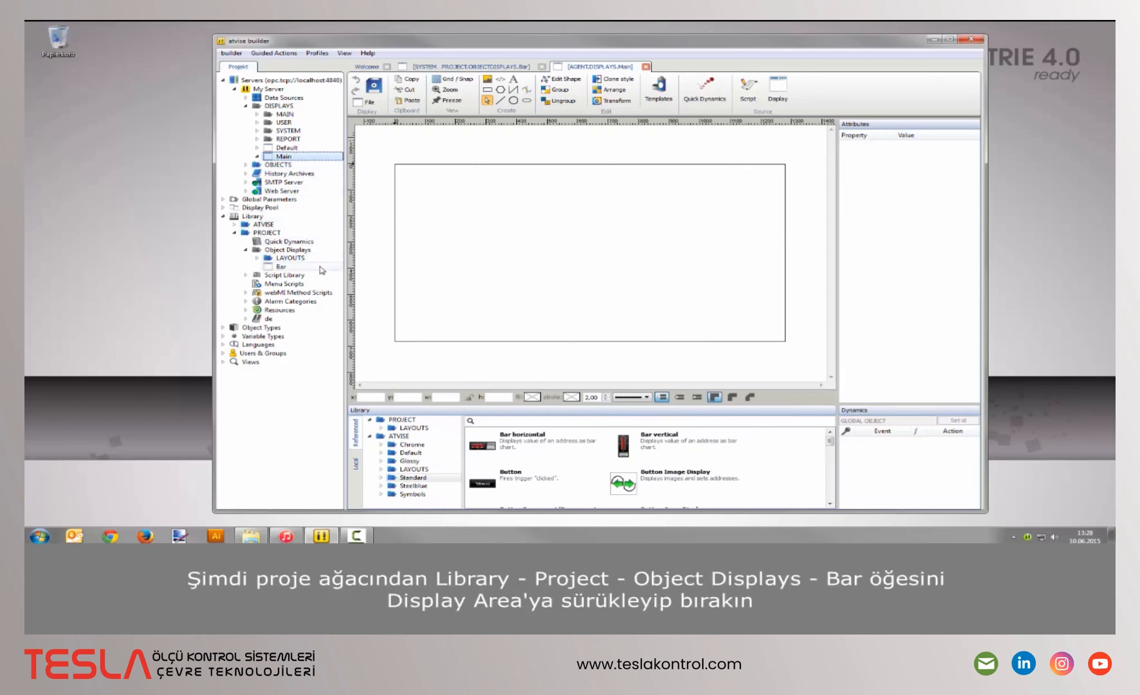
pyautogui.moveTo(322, 270); pyautogui.dragTo(562, 249)
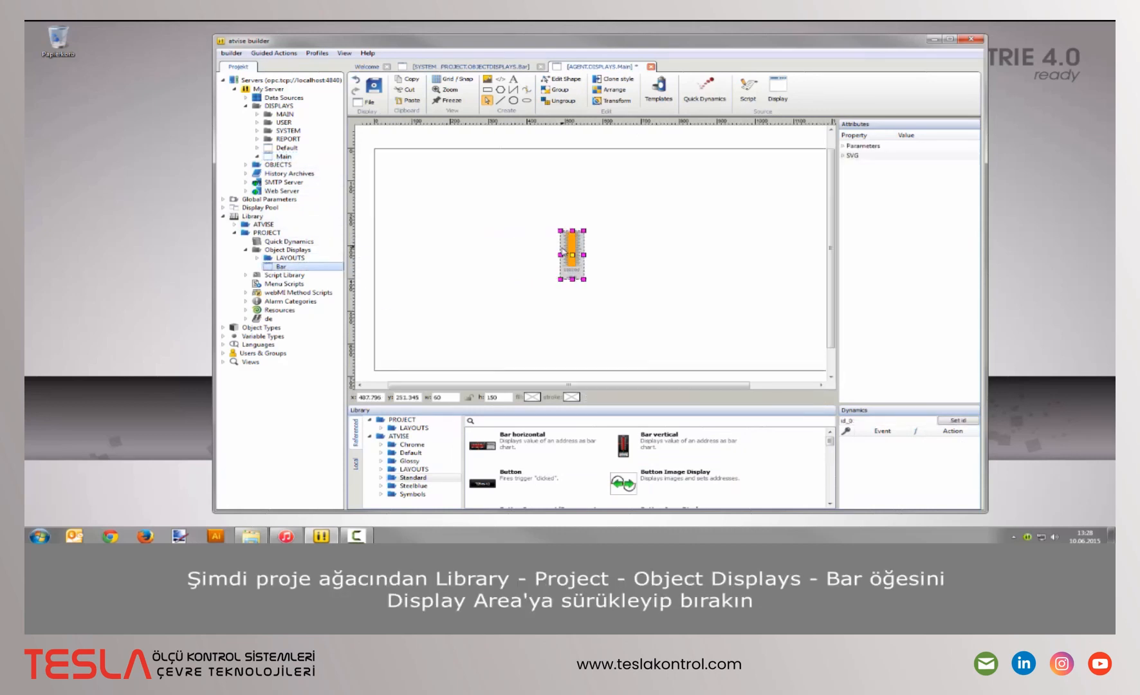
pyautogui.scroll(3, 562, 249)
pyautogui.scroll(-1, 555, 256)
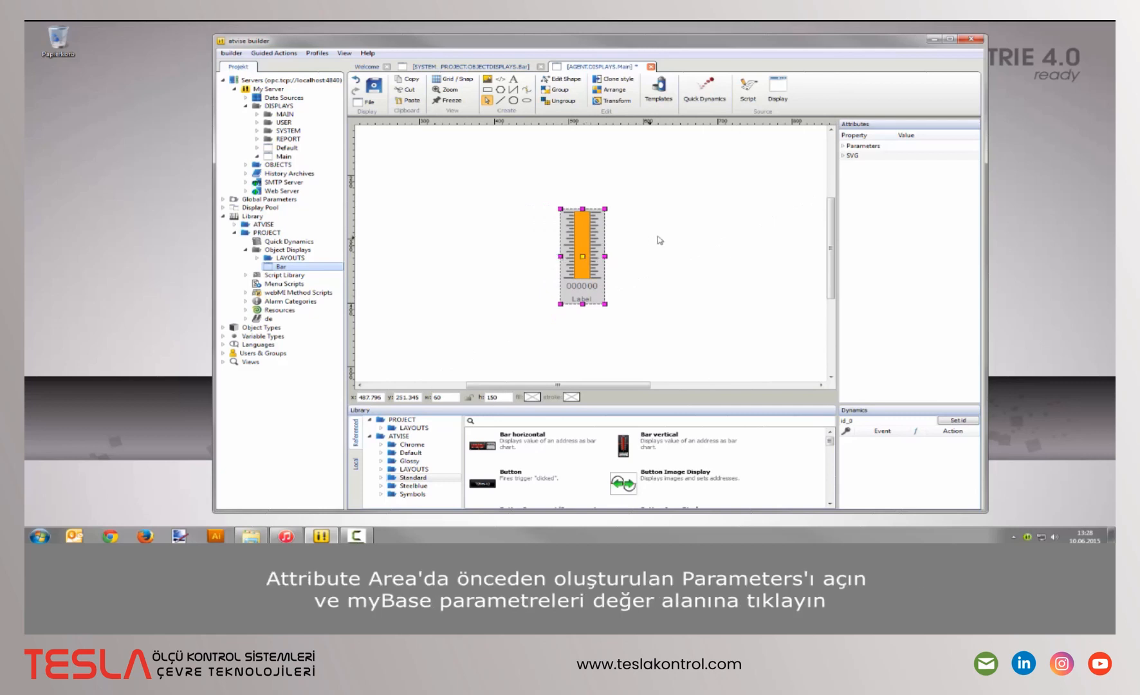
# - Bind the Bar's my Base to motor, with unit rpm and label Engine
pyautogui.click(843, 146)
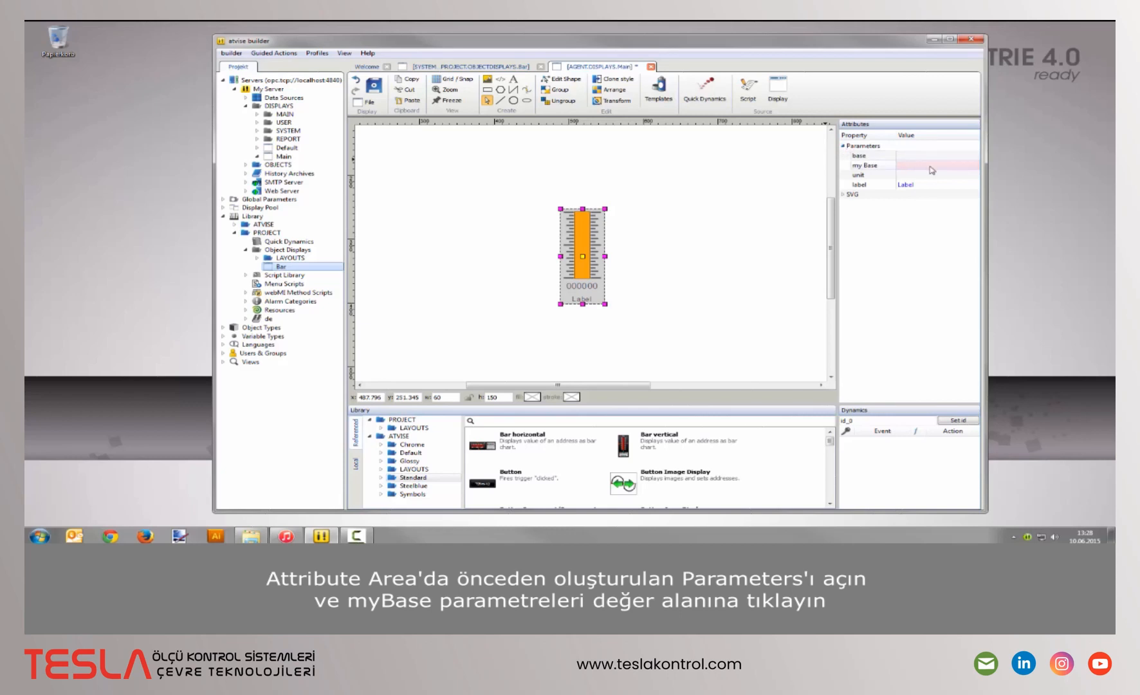
pyautogui.click(930, 166)
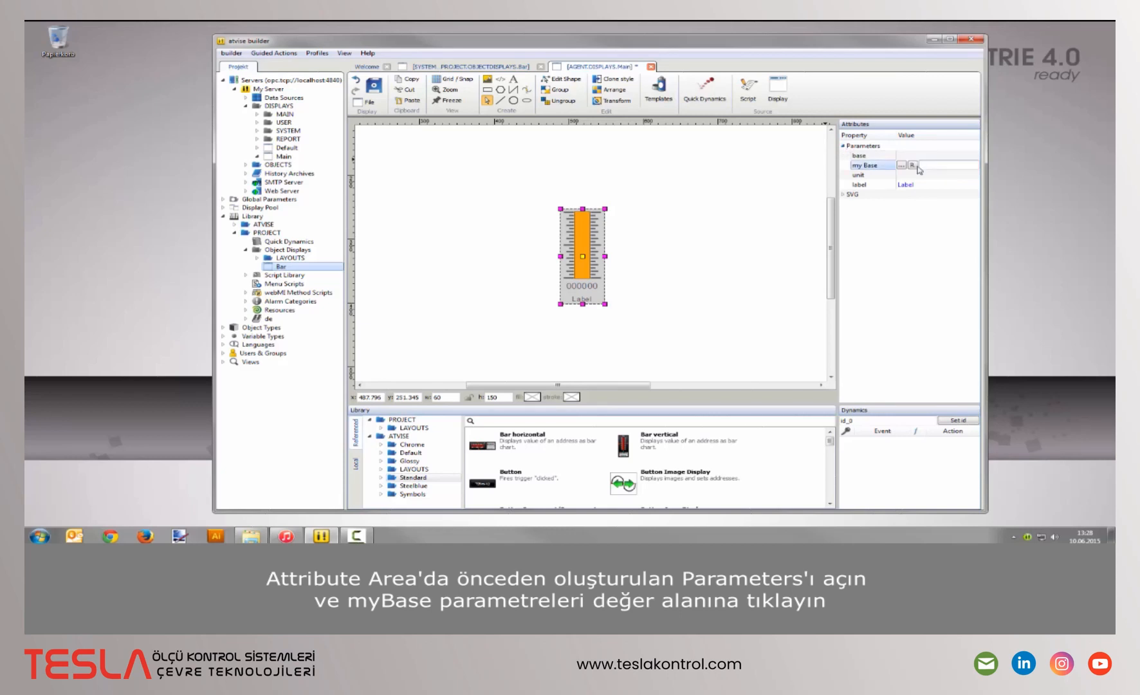
pyautogui.click(901, 165)
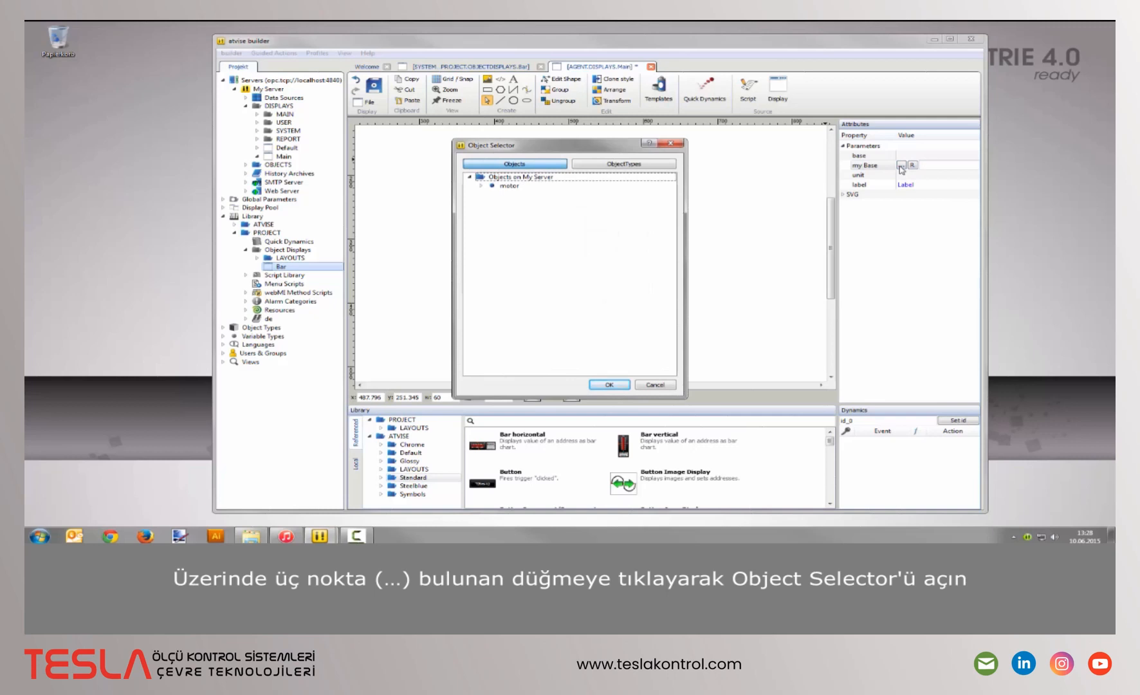
pyautogui.click(575, 186)
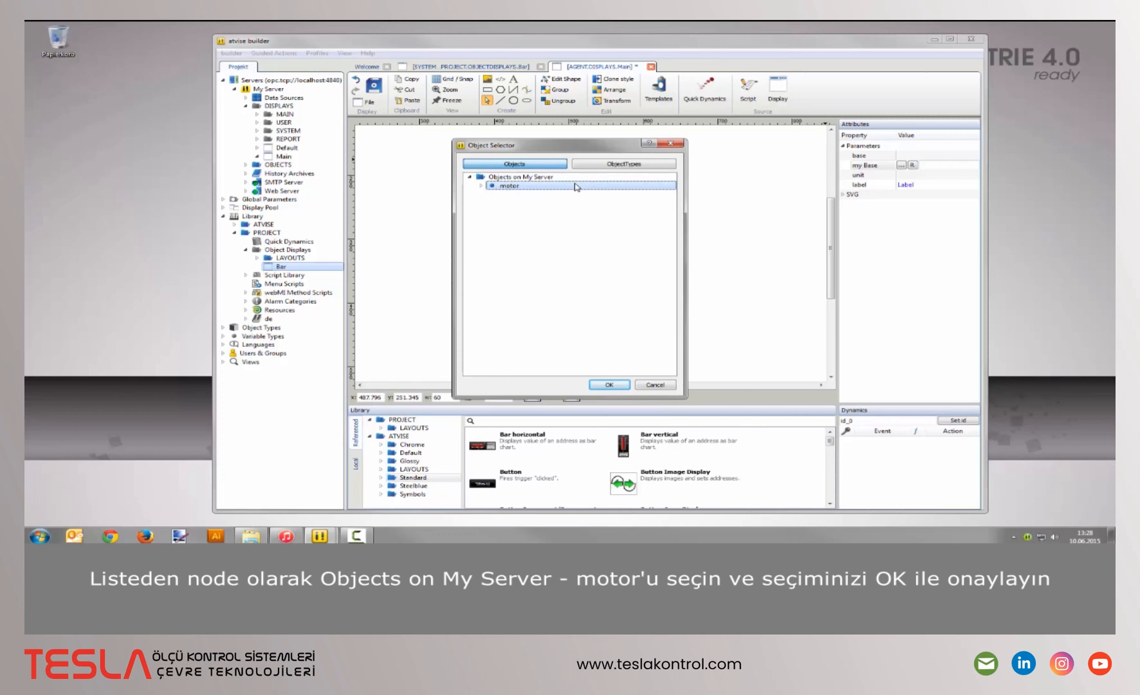
pyautogui.click(612, 385)
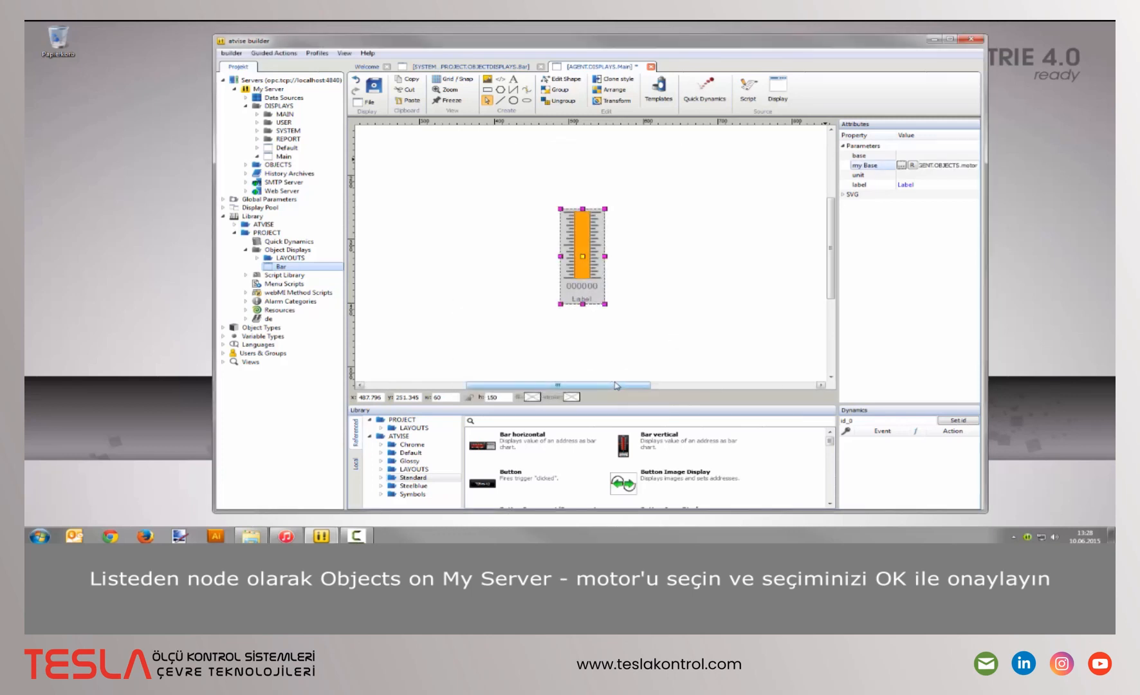
pyautogui.click(919, 177)
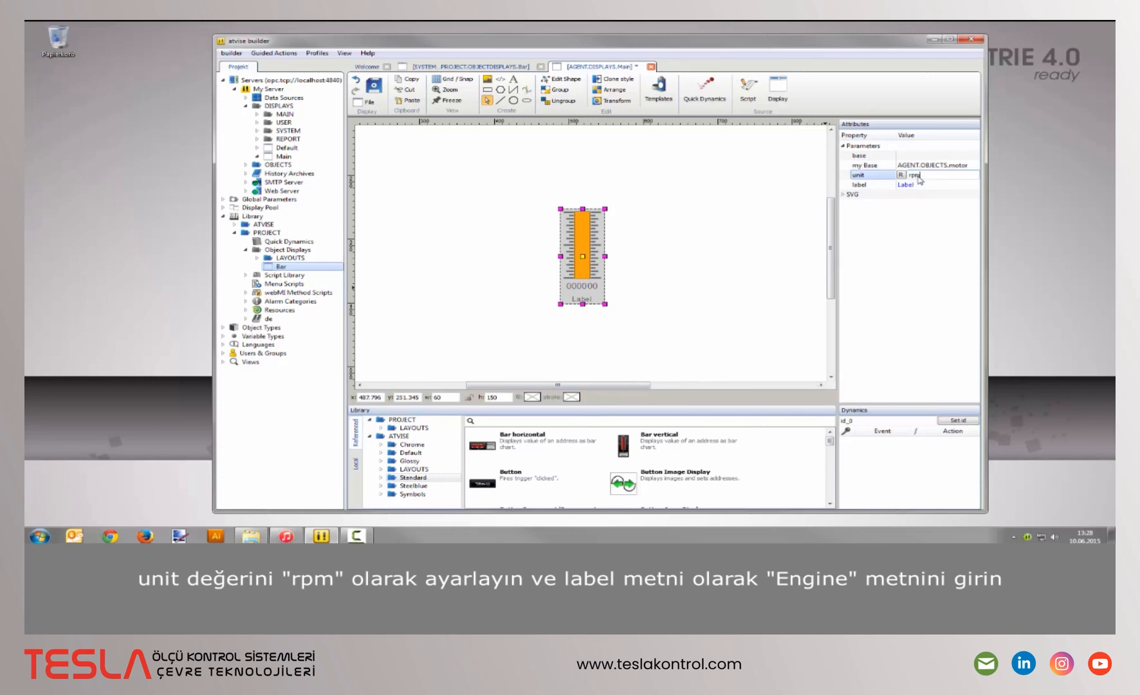
pyautogui.click(924, 185)
pyautogui.write('Engine')
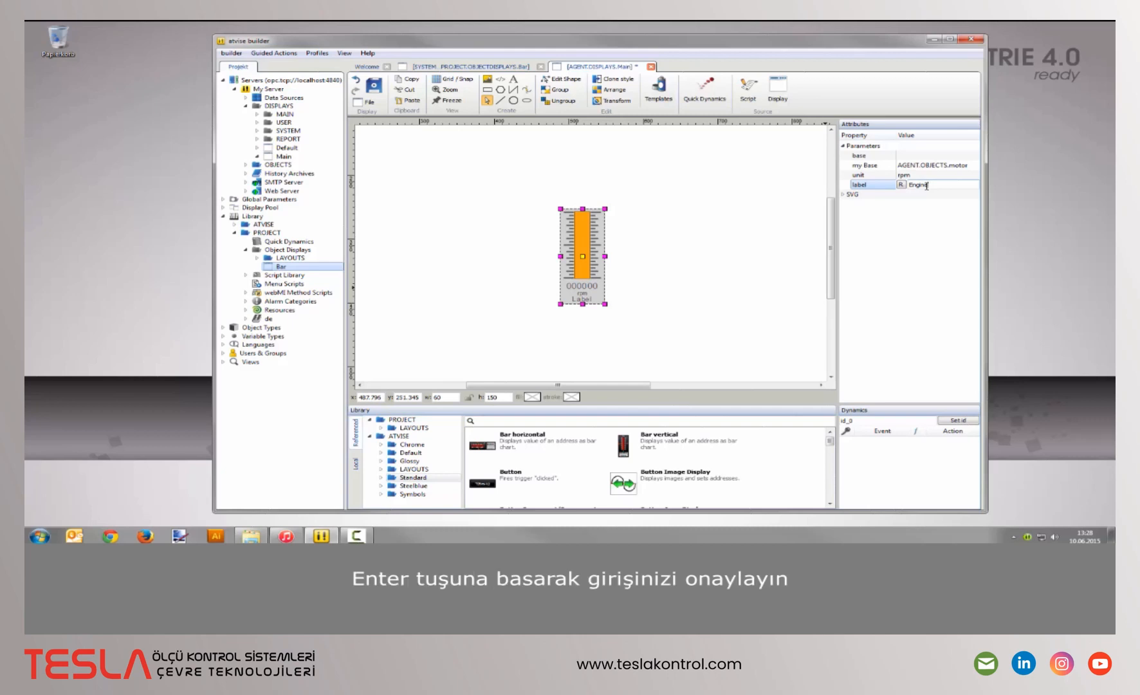
pyautogui.press('Return')
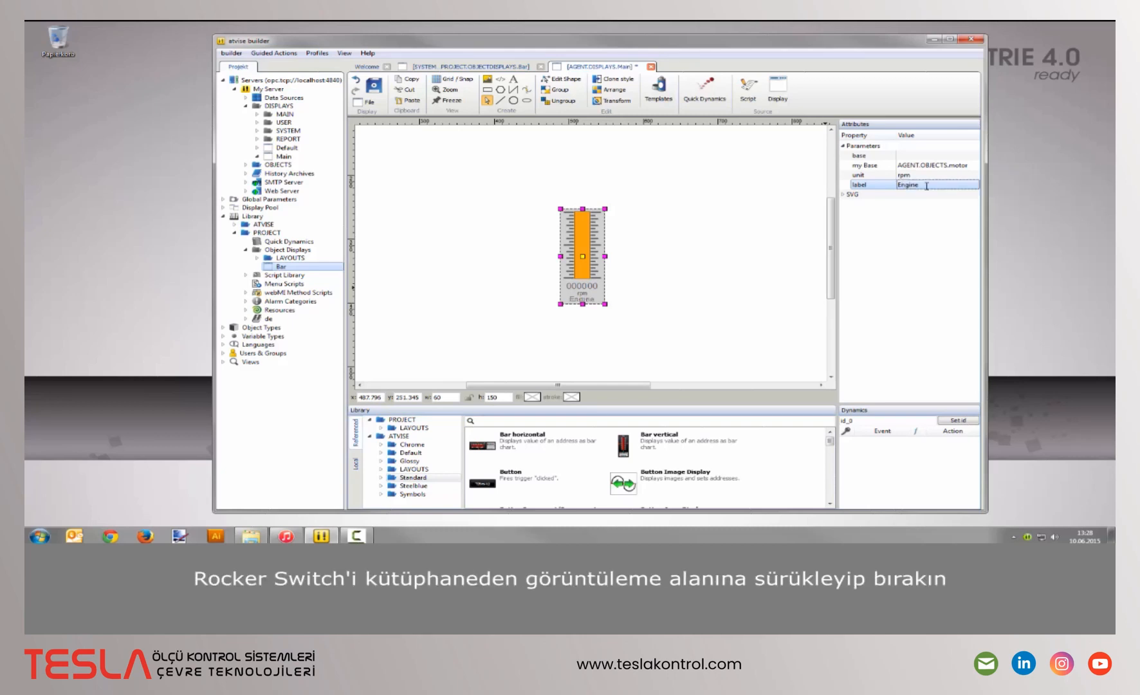
# - Place a Rocker Switch right of the bar, with its base bound to motor
pyautogui.click(679, 420)
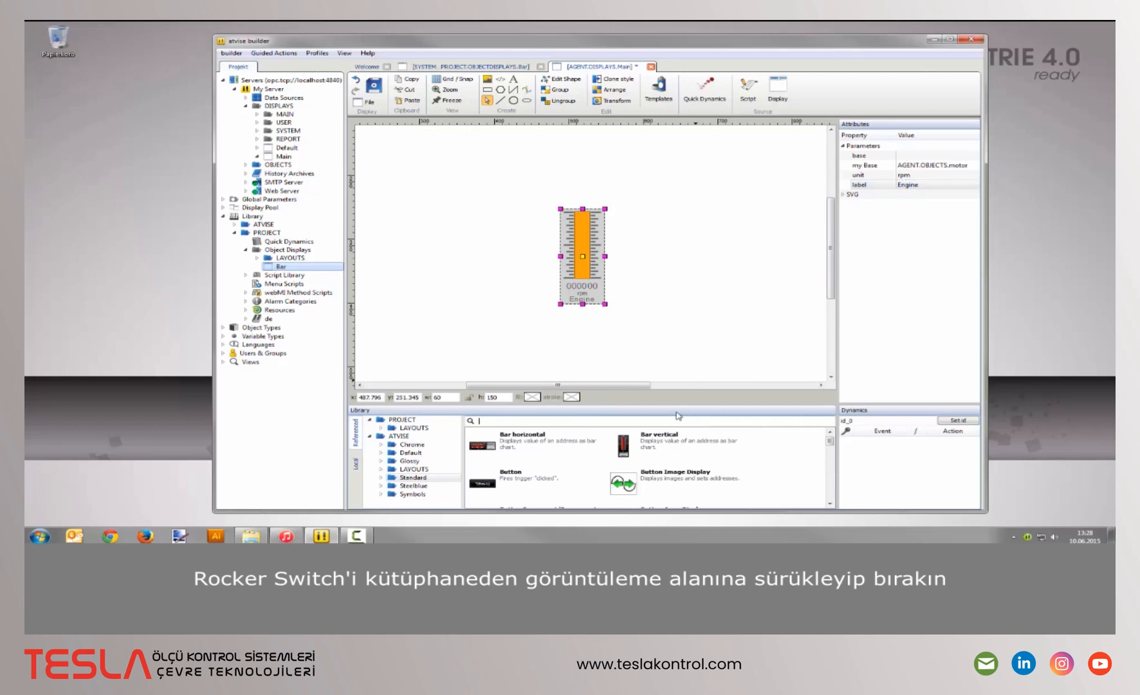
pyautogui.write('rock')
pyautogui.moveTo(489, 444); pyautogui.dragTo(659, 260)
pyautogui.click(926, 155)
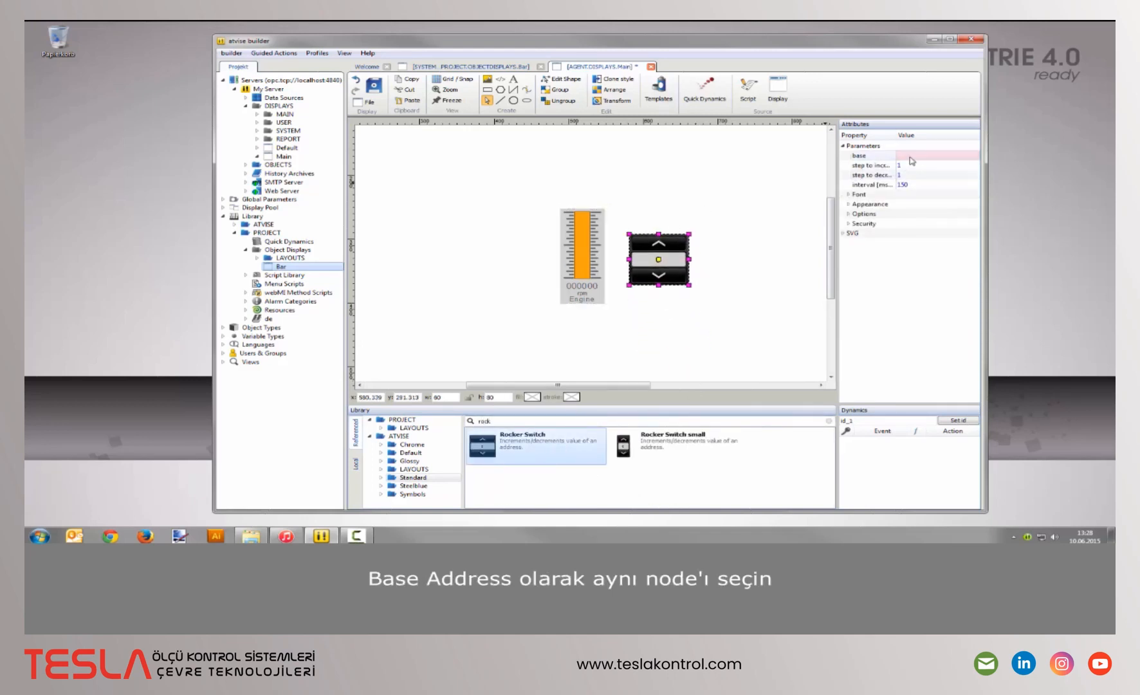
pyautogui.click(901, 155)
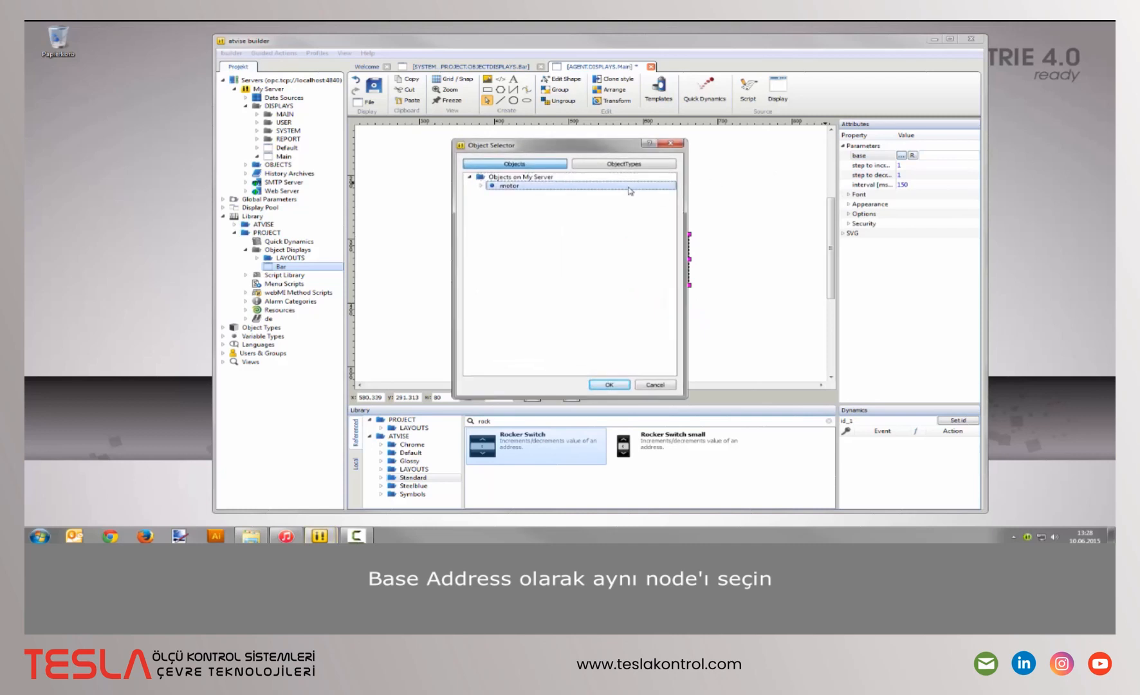
pyautogui.click(609, 384)
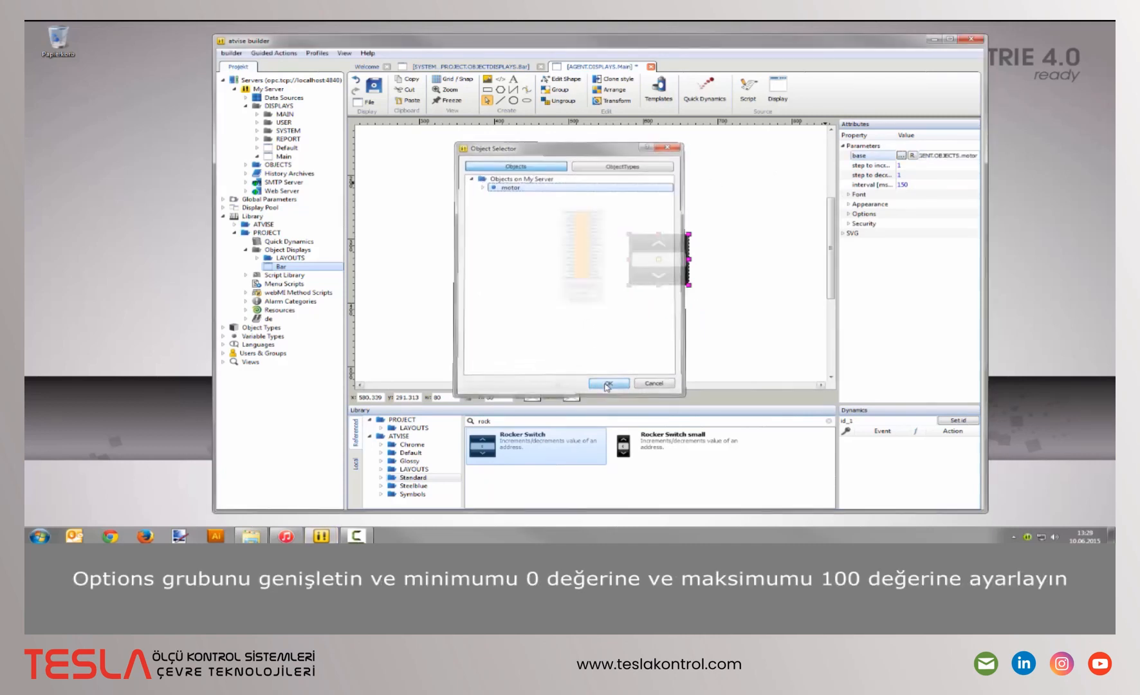
# - Set the rocker switch's Options range to minimum 0 and maximum 100
pyautogui.click(848, 213)
pyautogui.click(925, 225)
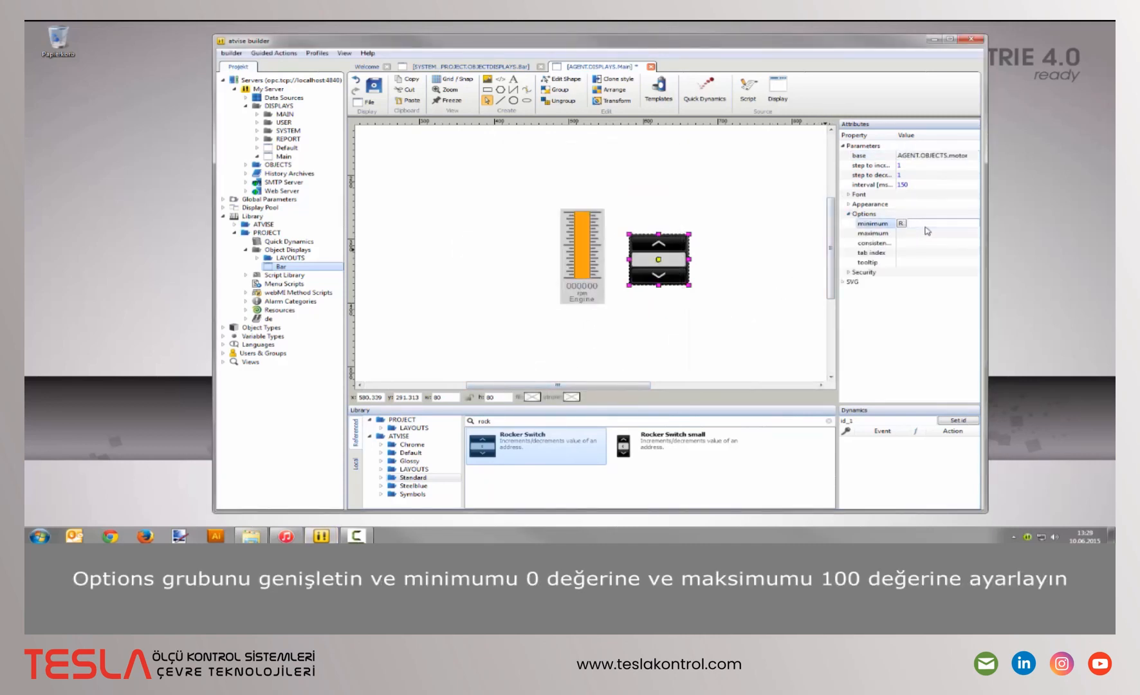
pyautogui.write('0')
pyautogui.click(927, 232)
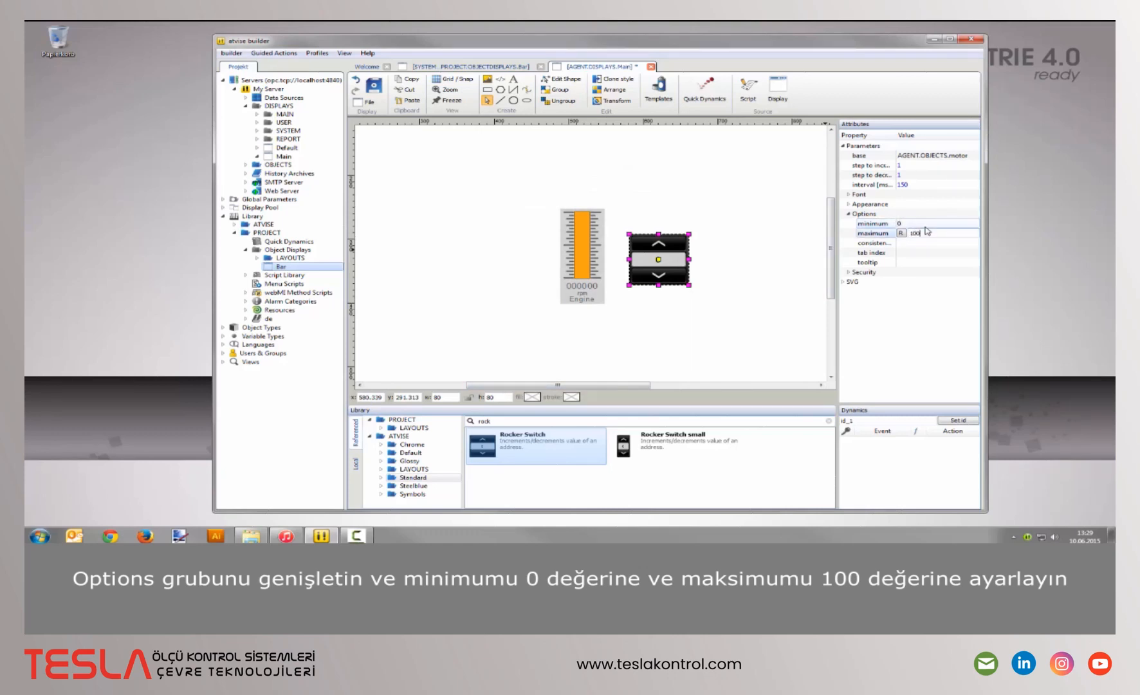
pyautogui.press('Return')
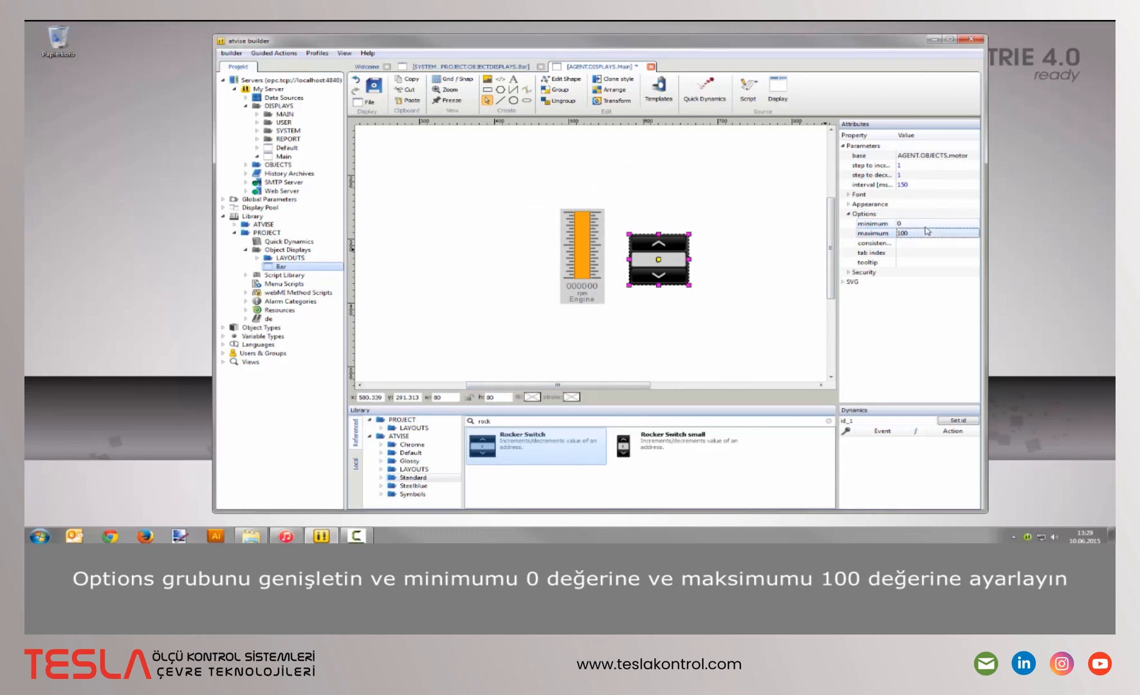
# - Save Main and open the server's visualization in a web browser
pyautogui.click(380, 88)
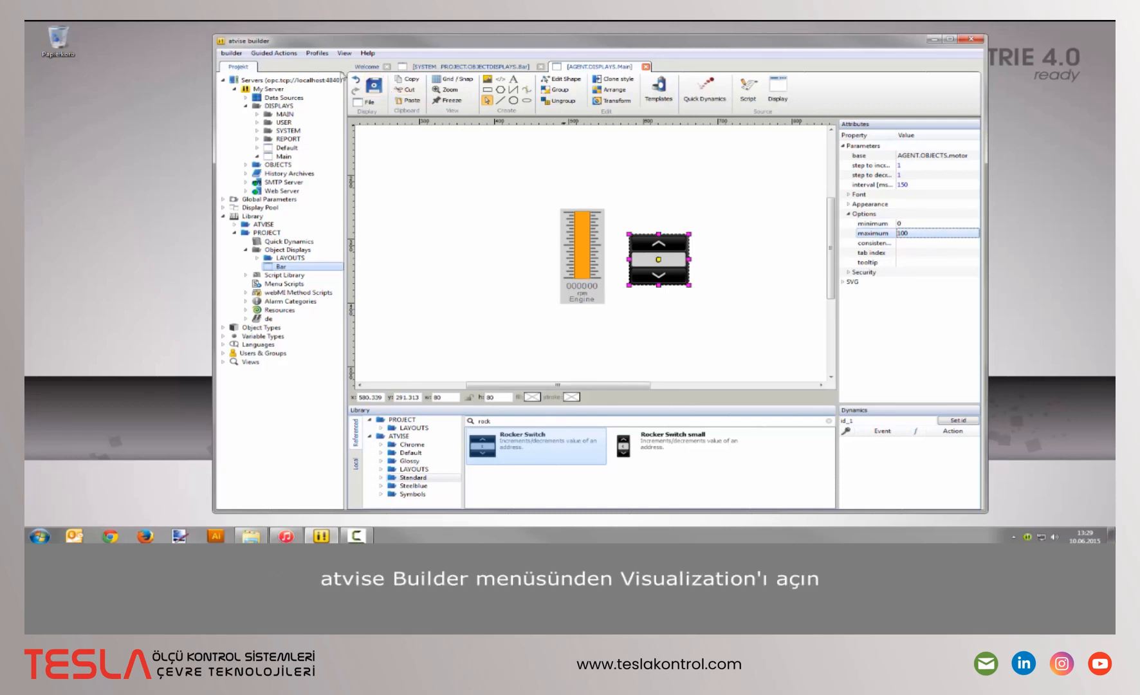
pyautogui.click(274, 53)
pyautogui.moveTo(364, 152)
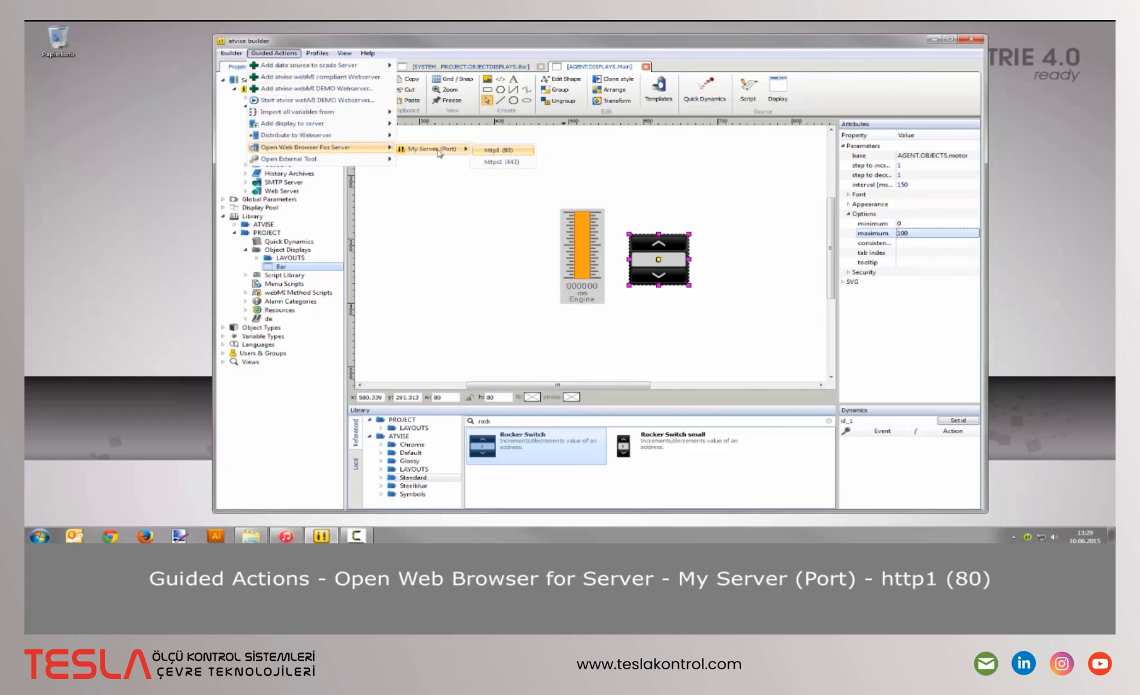
pyautogui.click(517, 155)
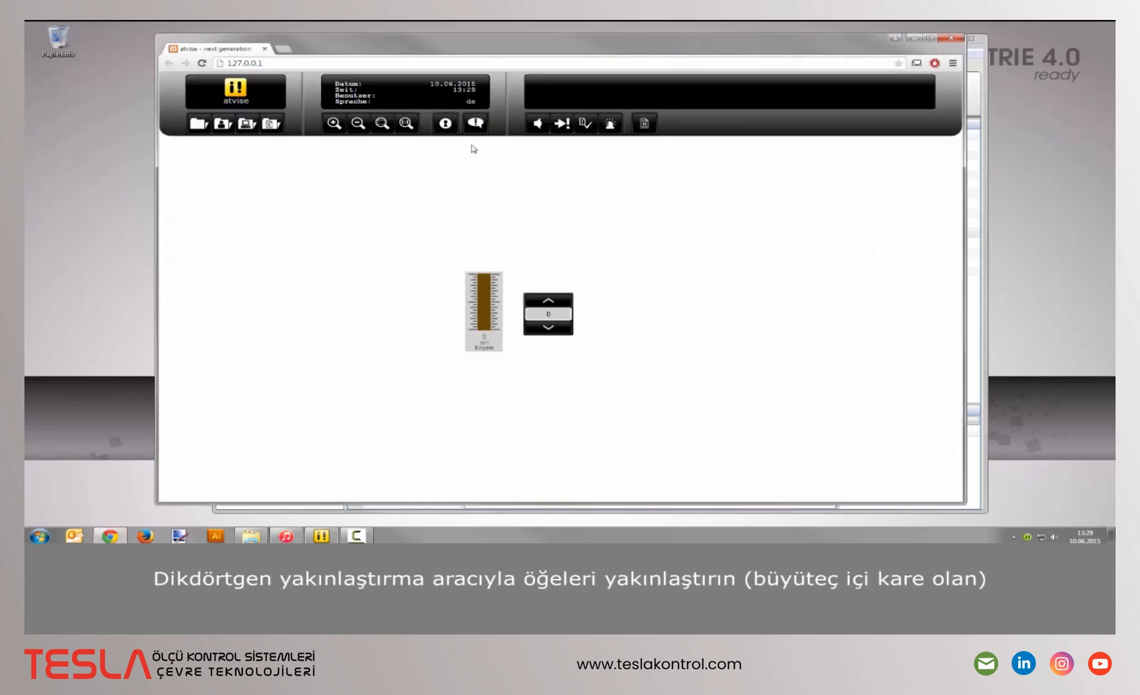
# - Zoom in on the bar and switch, then step the motor value up to 34
pyautogui.click(381, 126)
pyautogui.moveTo(415, 234); pyautogui.dragTo(641, 384)
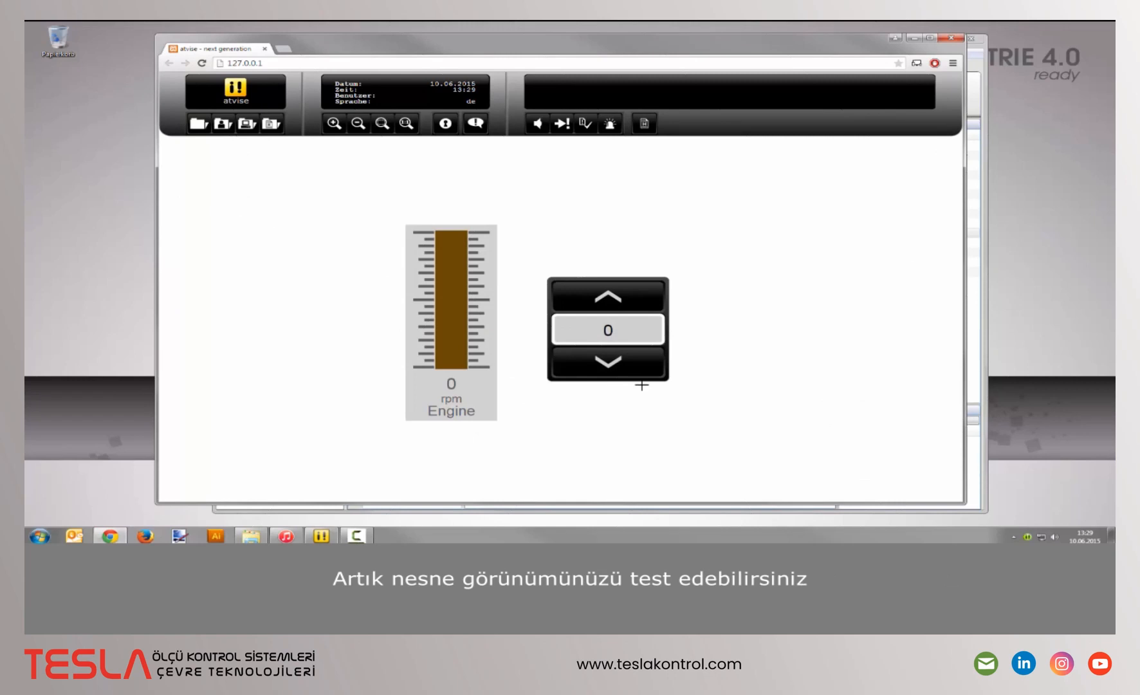
pyautogui.click(608, 296)
pyautogui.click(607, 296)
pyautogui.click(608, 296)
pyautogui.click(608, 296)
pyautogui.click(623, 300)
pyautogui.click(624, 299)
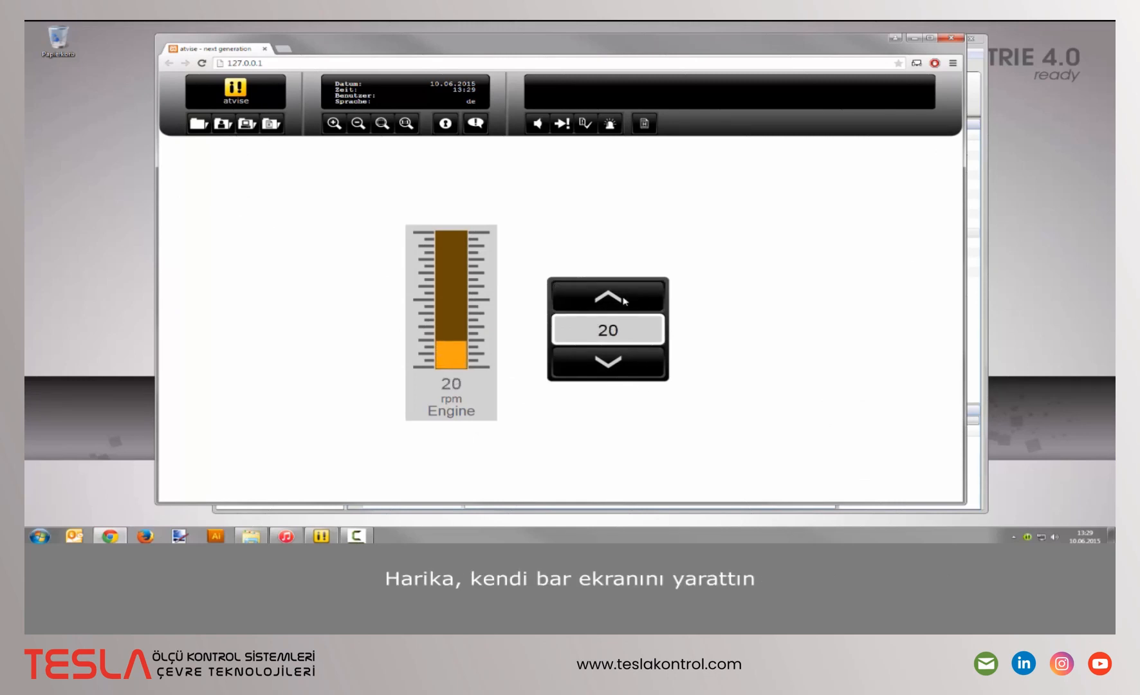
pyautogui.click(624, 300)
pyautogui.click(624, 299)
pyautogui.click(623, 299)
pyautogui.click(624, 300)
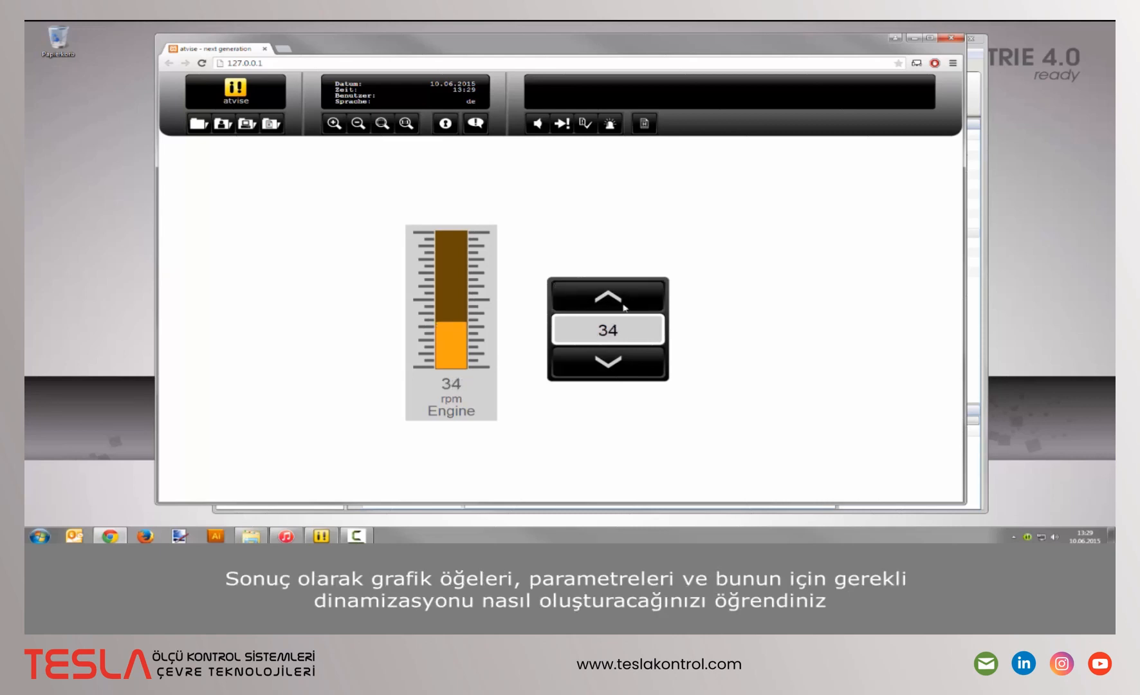
# - Step the motor value down to 24 and watch the Engine bar follow
pyautogui.click(624, 367)
pyautogui.click(621, 365)
pyautogui.click(619, 364)
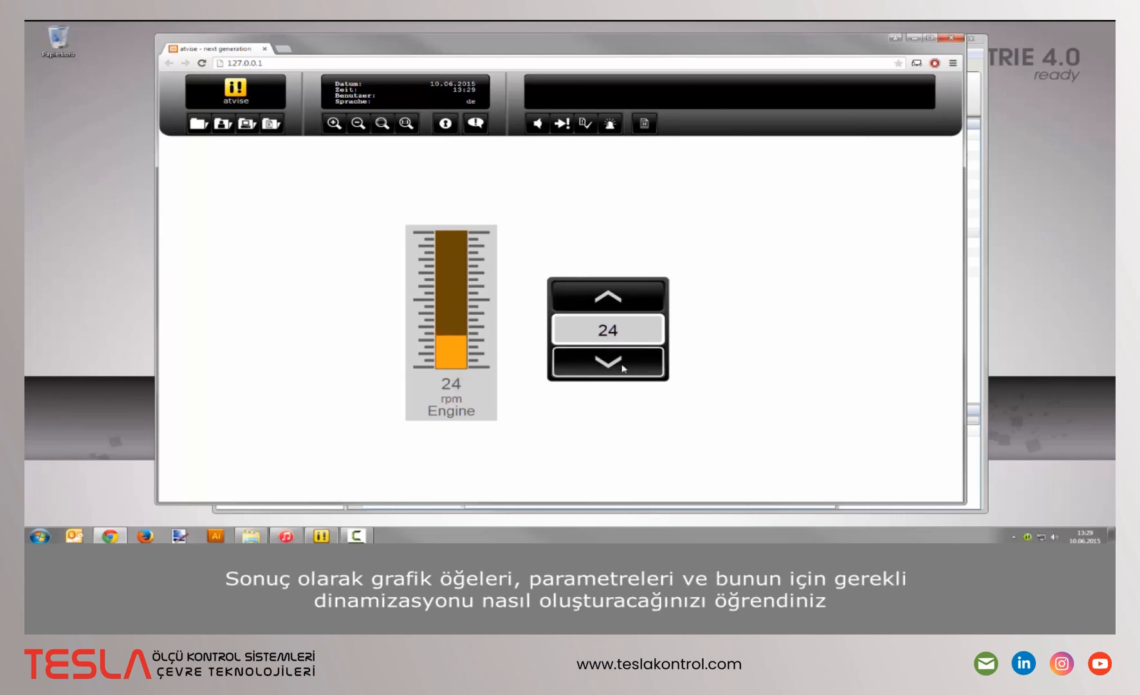